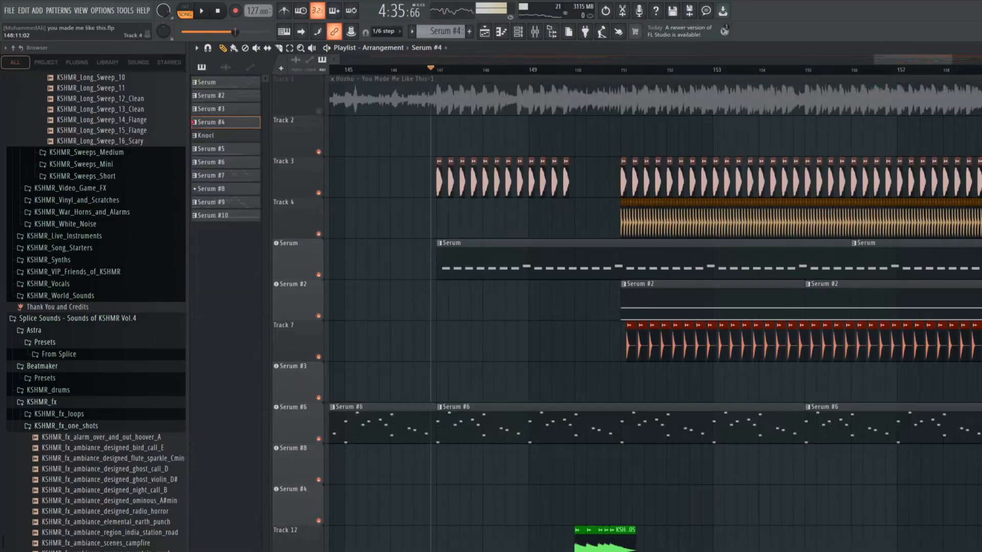
Play the section from just before bar 147 with only the Track 3 kick and the Serum bass track audible
key("space")
left_click(319, 275, "ctrl")
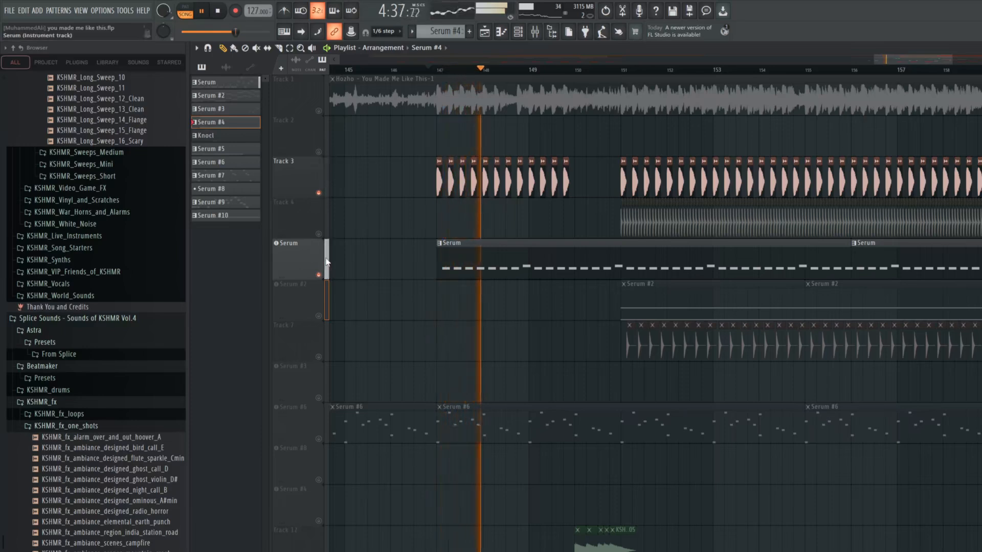
key("space")
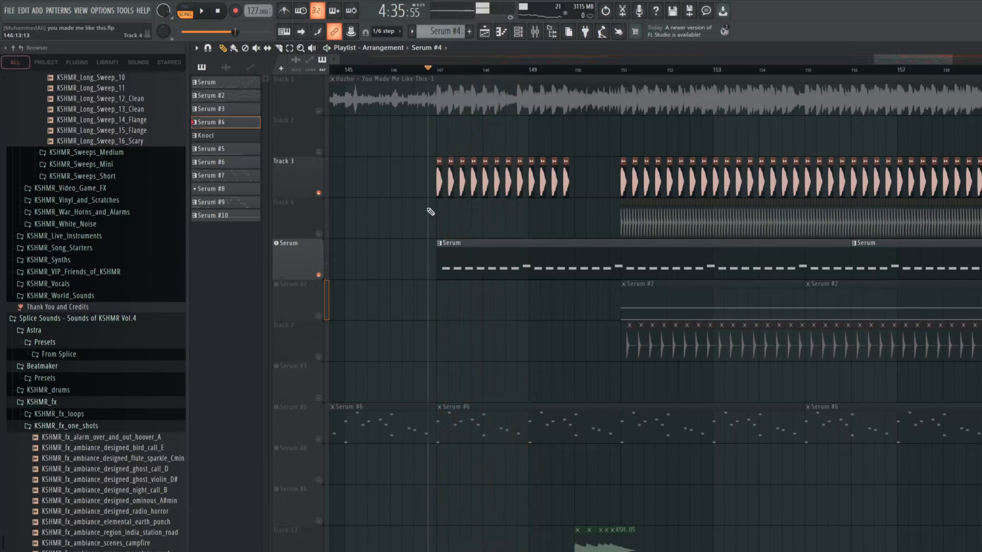
scroll(425, 203, "up", 4)
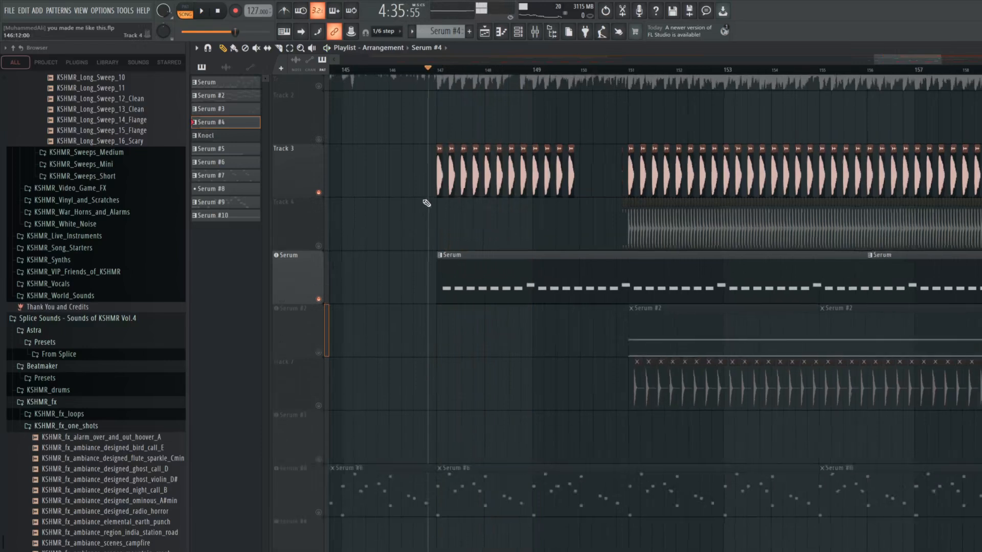
Solo the kick on Track 3 and play it on its own
key("space")
left_click(320, 193, "ctrl")
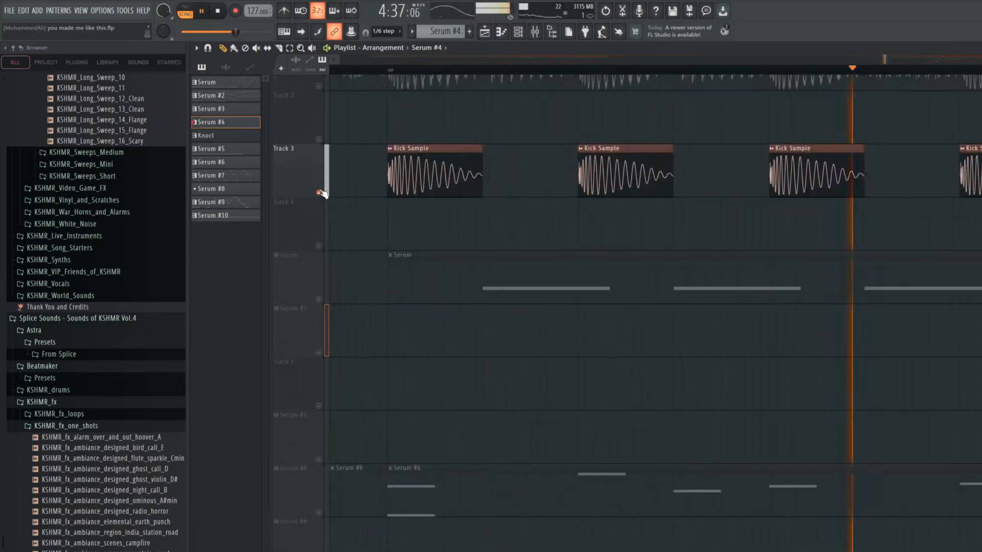
key("space")
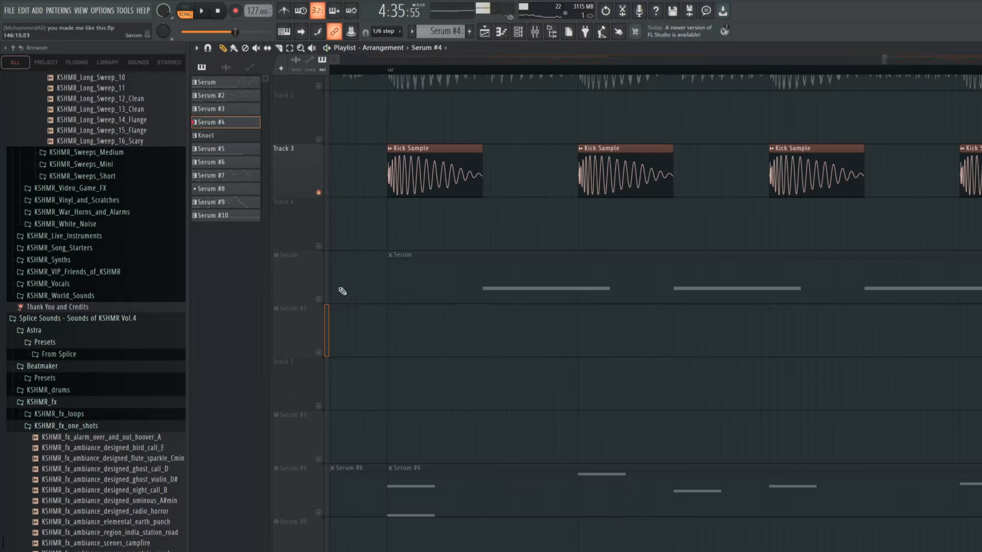
Solo the Serum bass track and play its offbeat pattern without the kick
left_click(319, 300, "ctrl")
key("space")
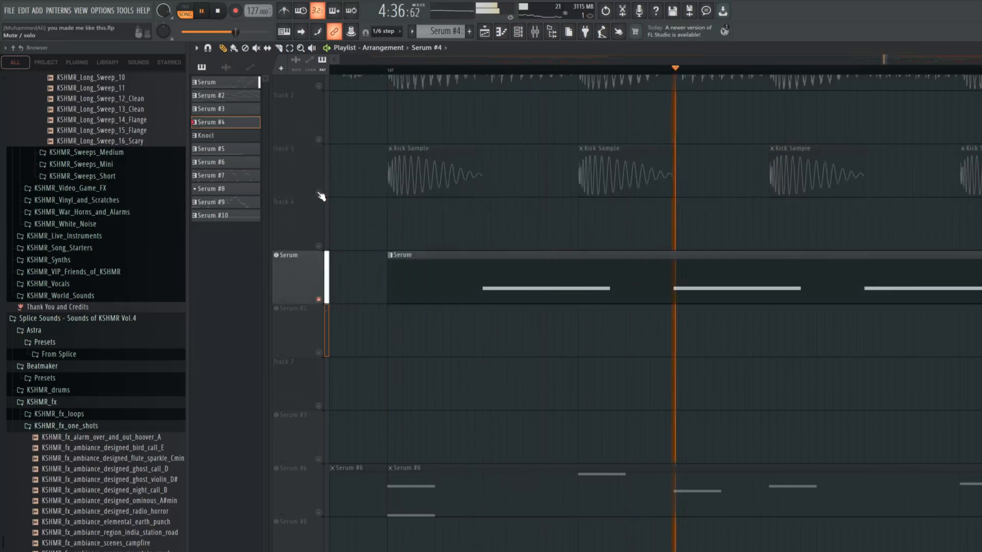
scroll(525, 221, "down", 5)
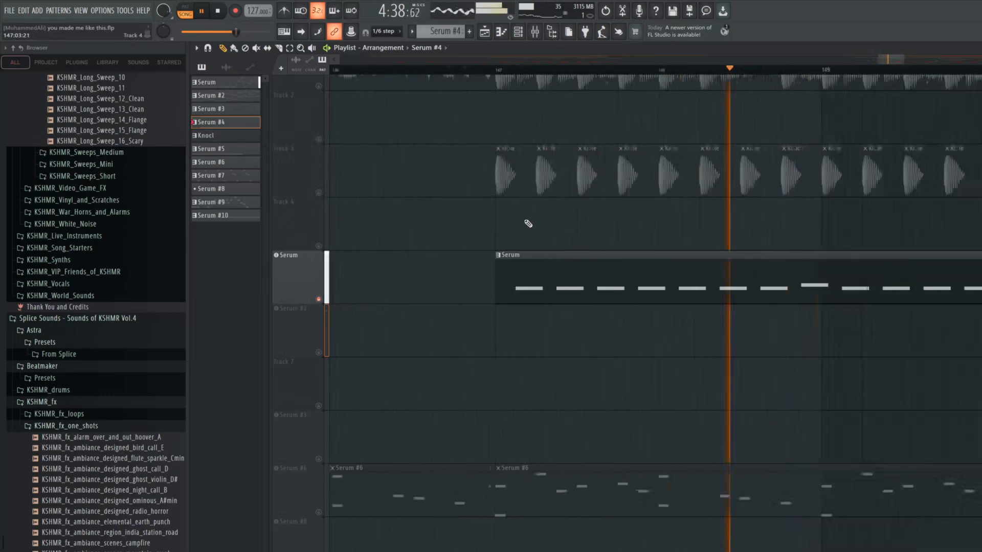
key("space")
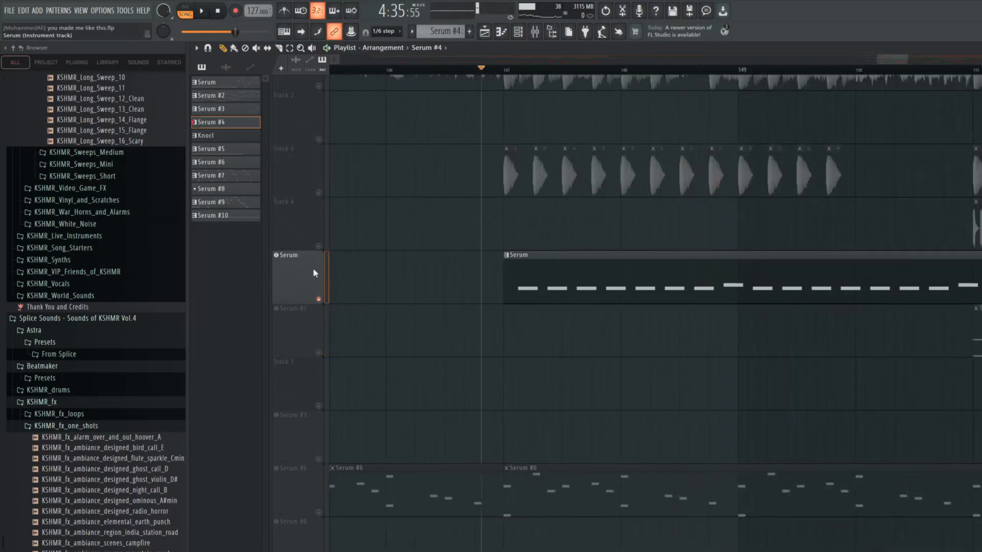
Examine the bass patch in the Serum track's synth, and play the bass together with the Track 3 kick
left_click(315, 273)
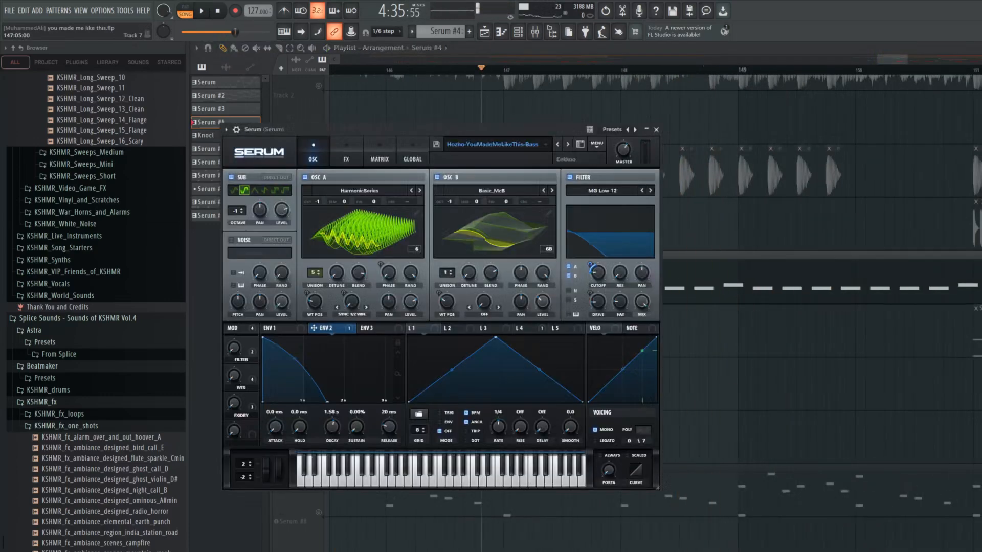
left_click_drag(408, 129, 506, 125)
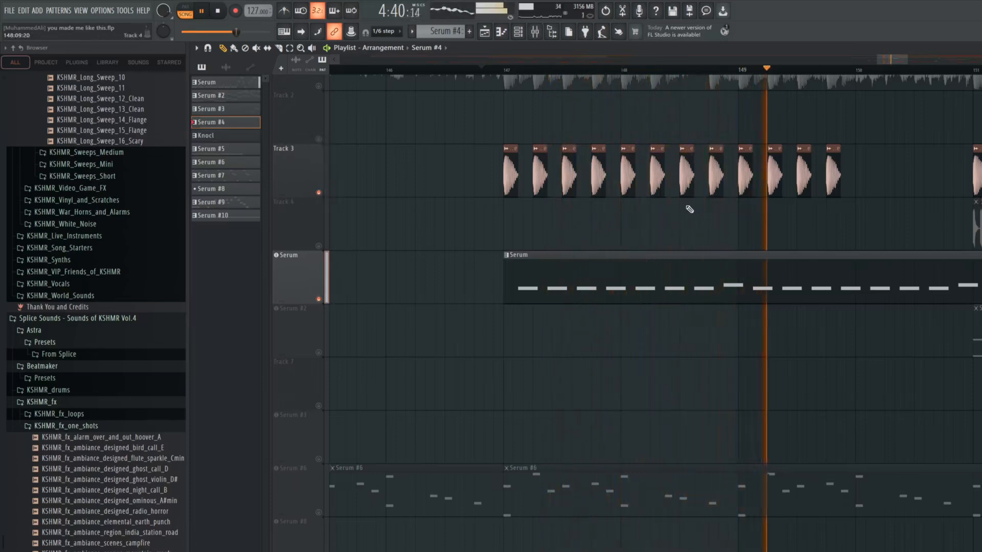
key("space")
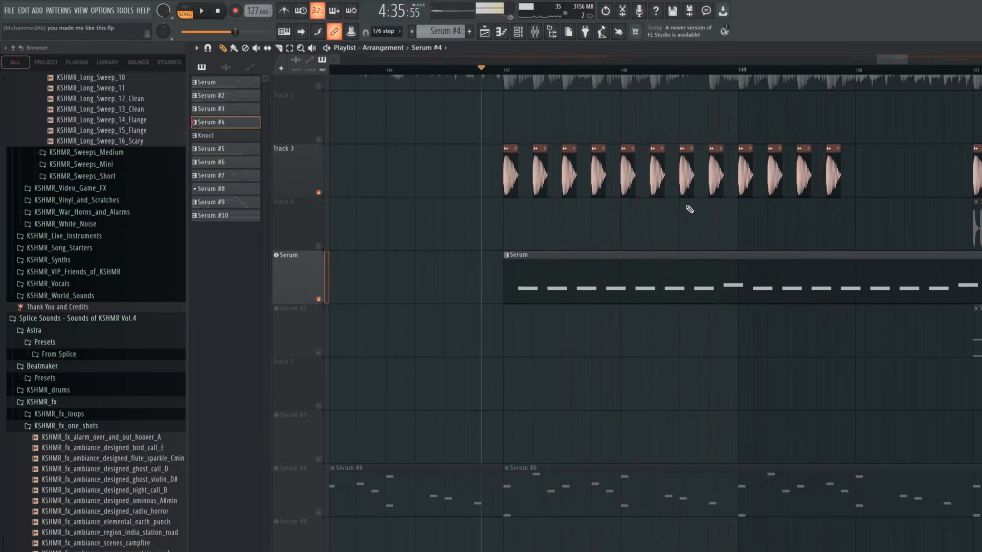
Move the playback start position to just before the first Serum #6 clip at bar 139
scroll(689, 209, "up", 3)
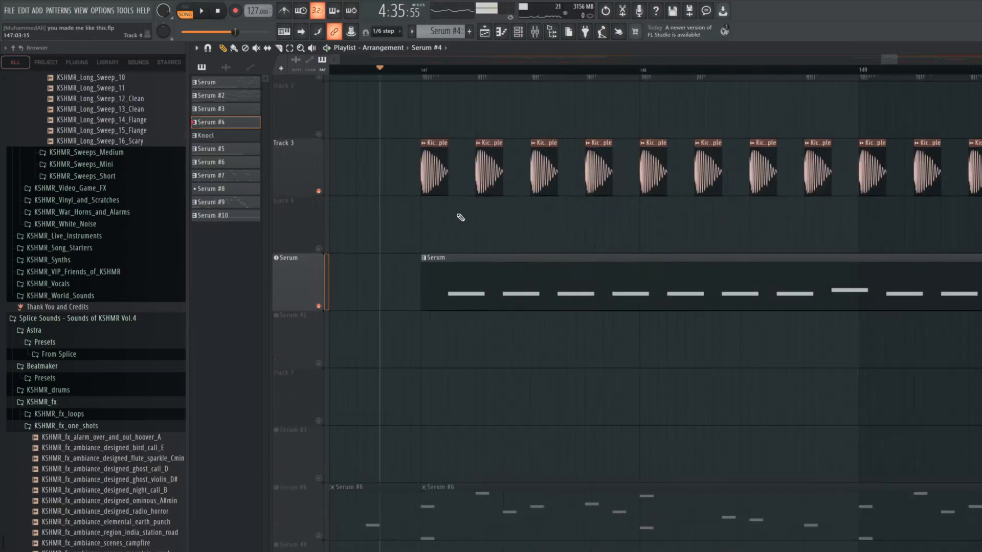
scroll(408, 271, "down", 7)
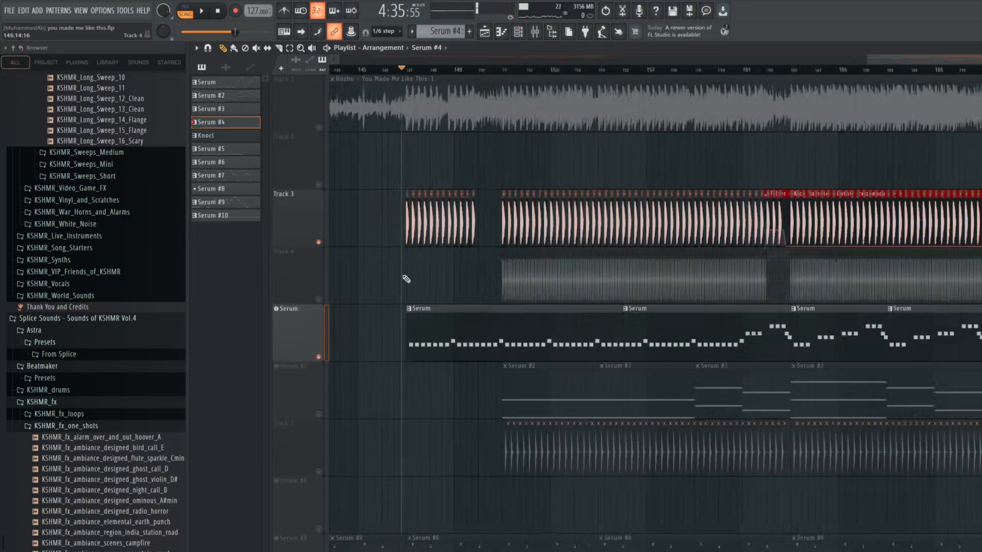
scroll(405, 278, "up", 2)
scroll(833, 226, "left", 5)
scroll(833, 227, "down", 3)
scroll(817, 249, "up", 2)
left_click(423, 69)
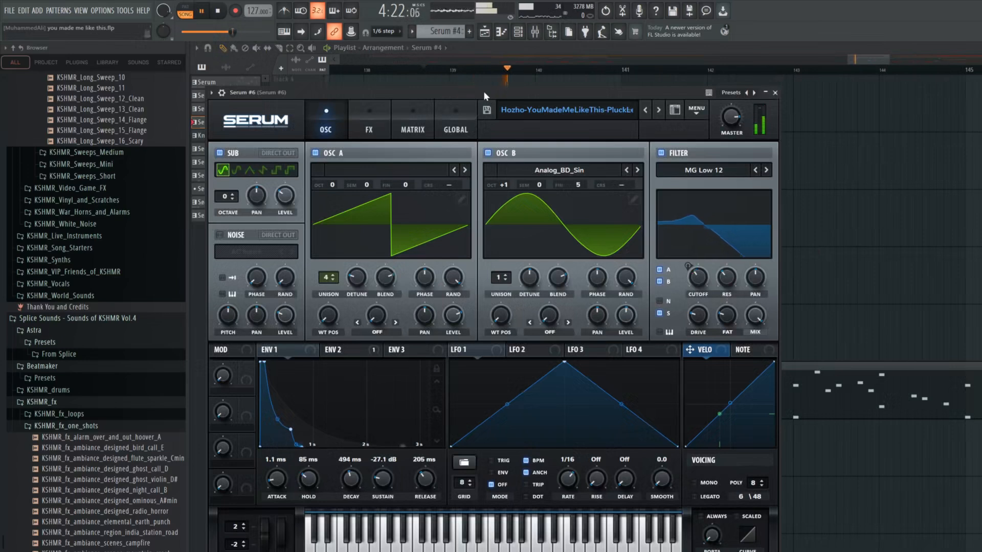
Examine Envelope 2 in the Serum #6 pluck patch while playing the pluck melody
left_click_drag(456, 96, 459, 85)
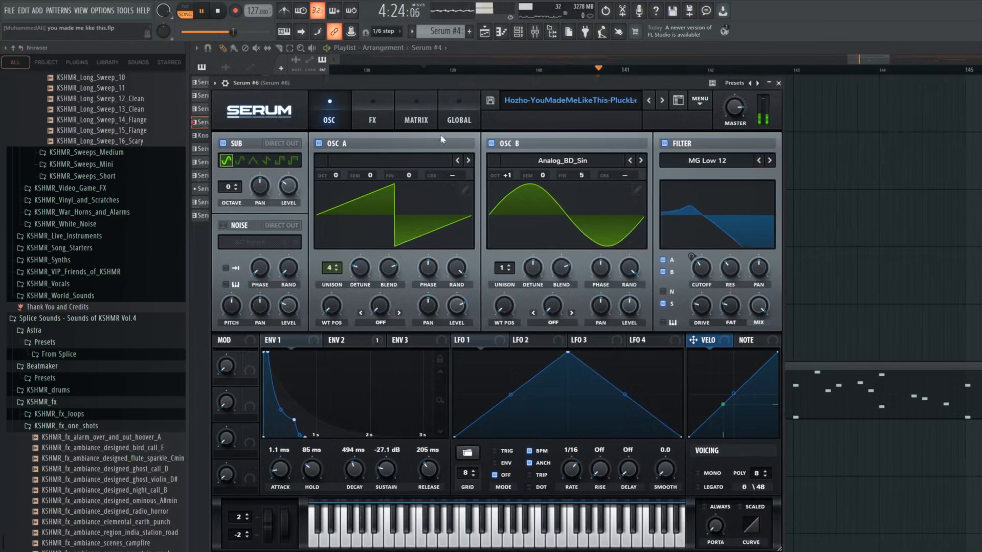
left_click(348, 340)
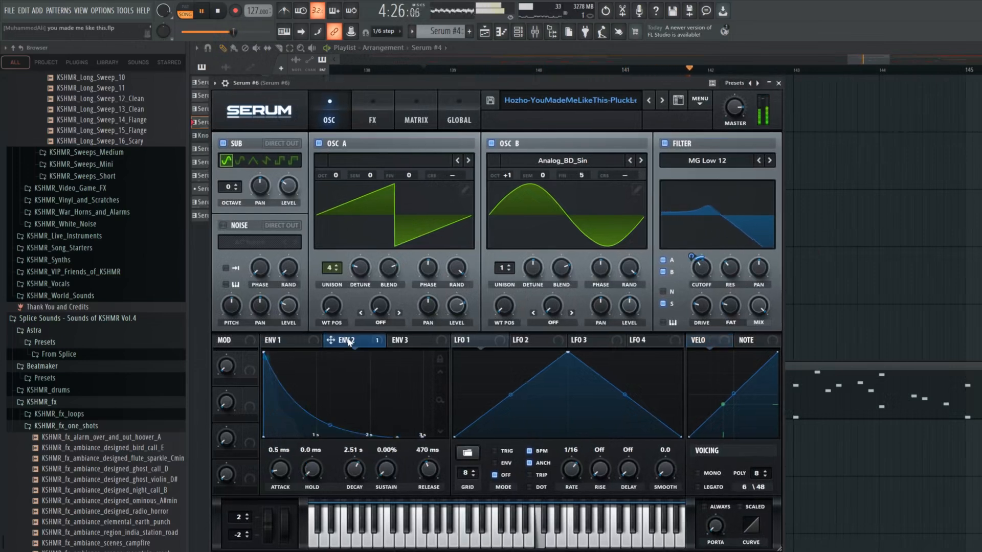
key("space")
key("space")
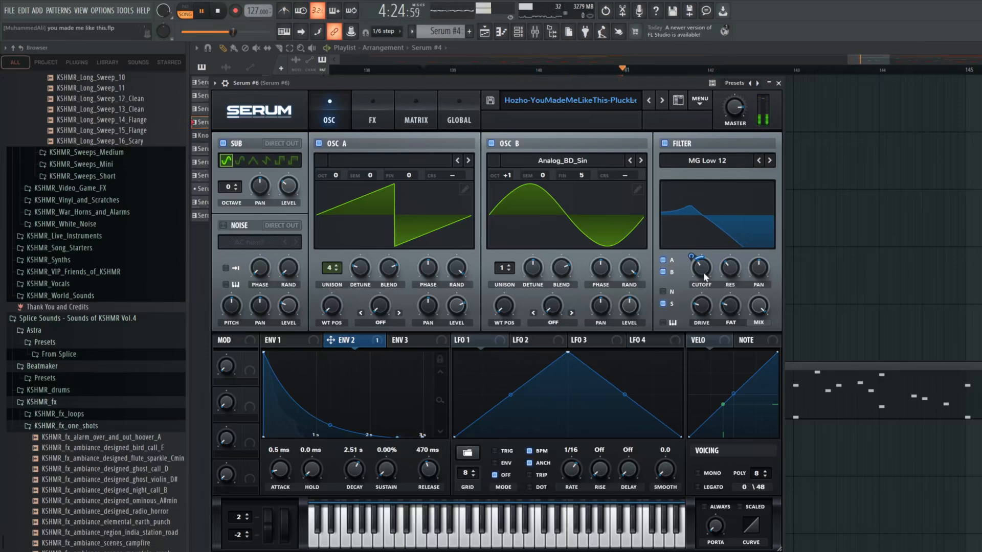
Review the effects chain of the Serum #6 pluck during playback and close the synth window
left_click(380, 116)
key("space")
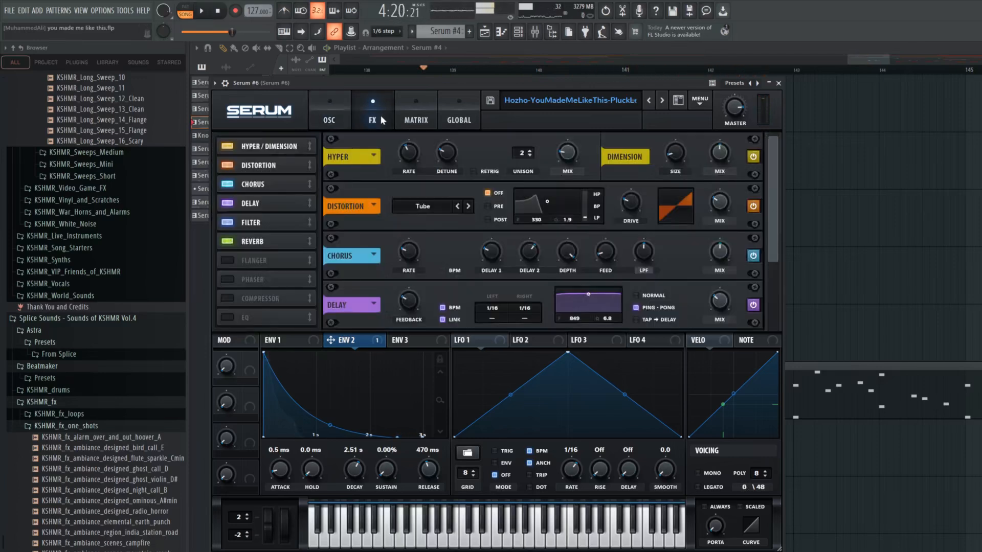
left_click_drag(772, 221, 769, 194)
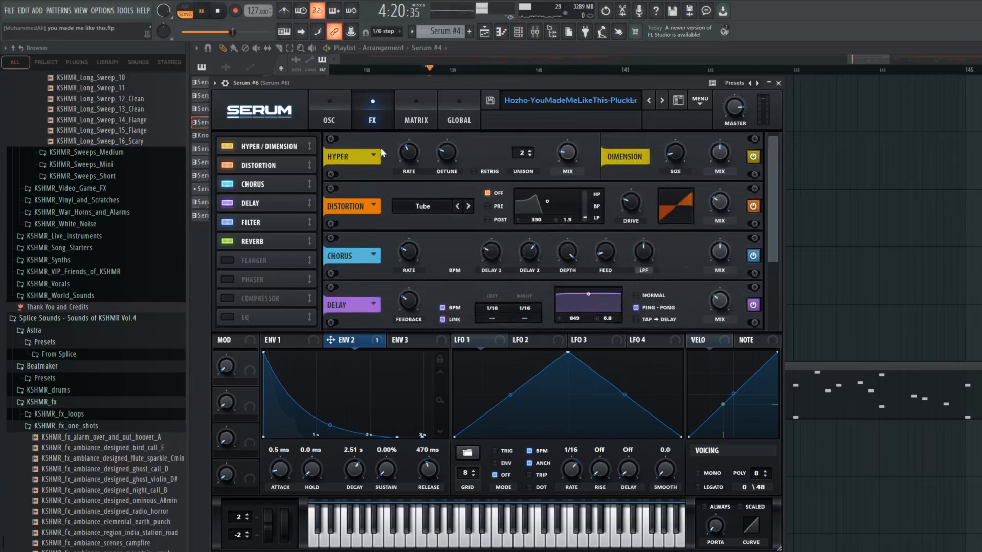
left_click(777, 82)
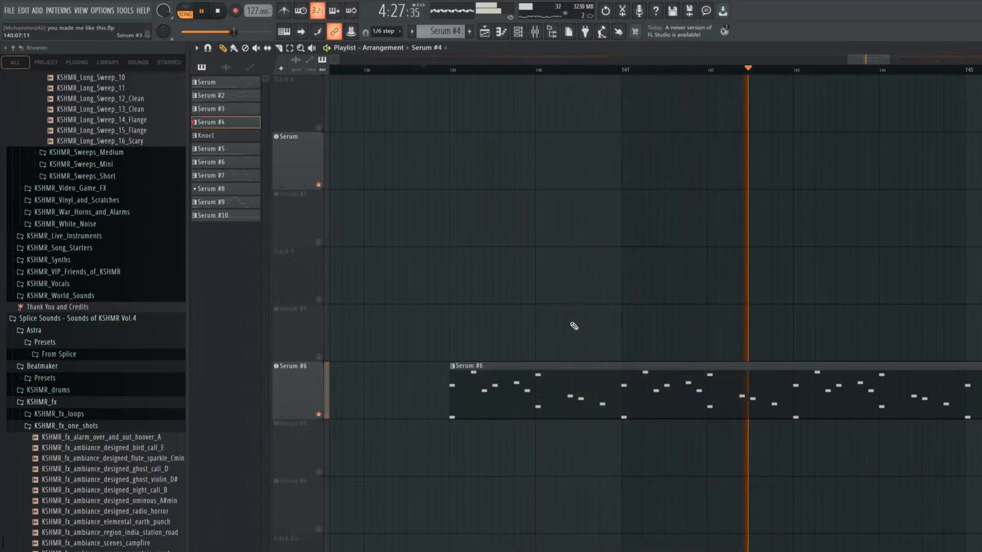
Reopen the Serum #6 synth and audition oscillators A and B during playback by switching each off and back on
key("space")
left_click(294, 392)
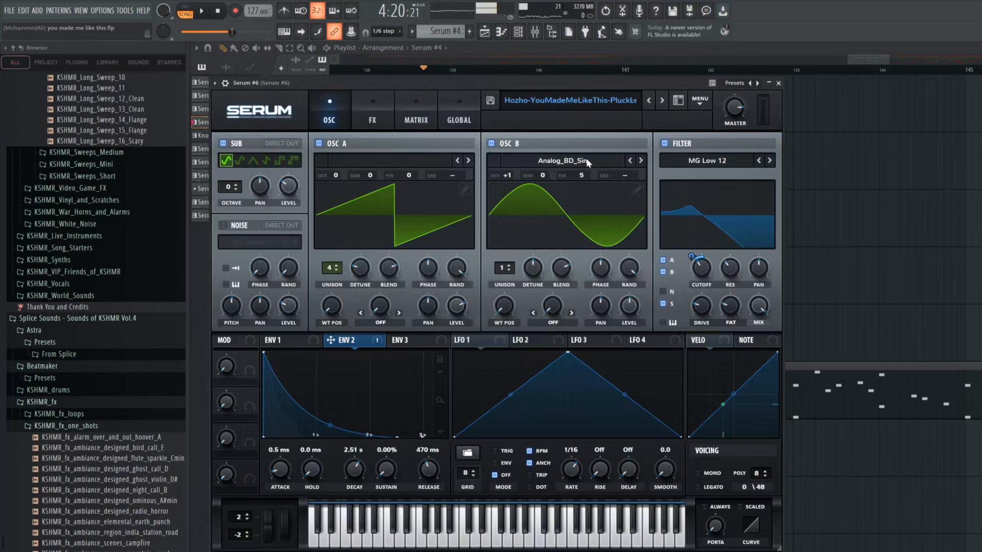
left_click(319, 145)
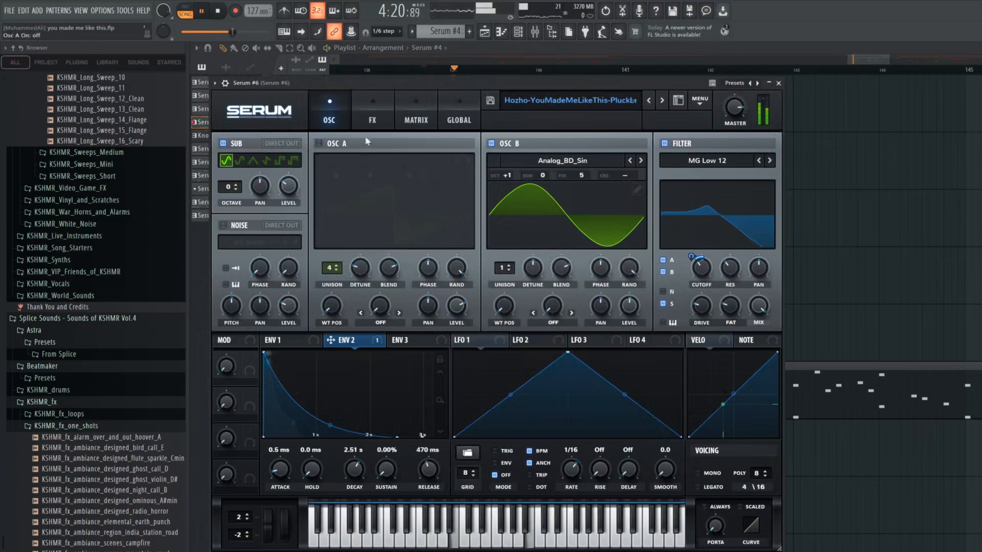
left_click(492, 145)
left_click(319, 145)
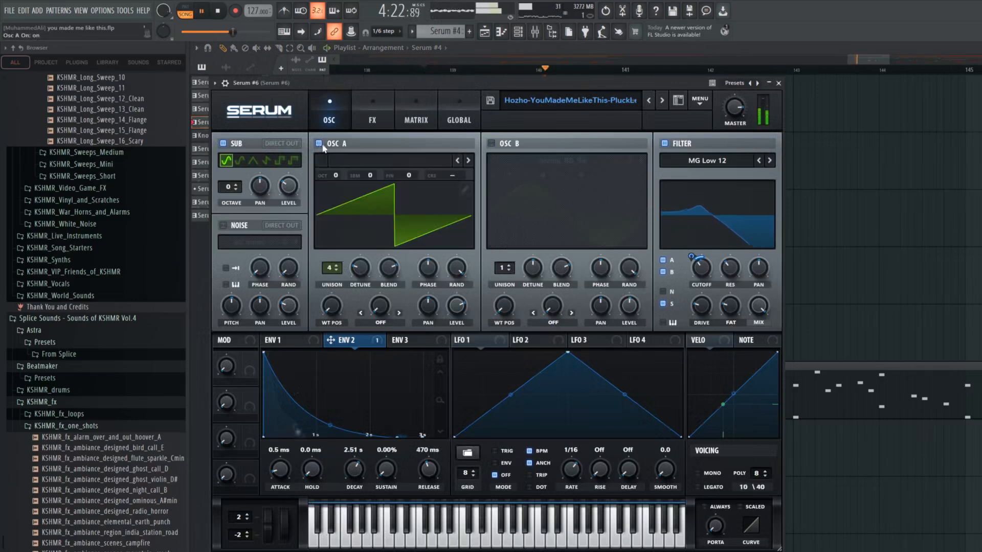
left_click(491, 145)
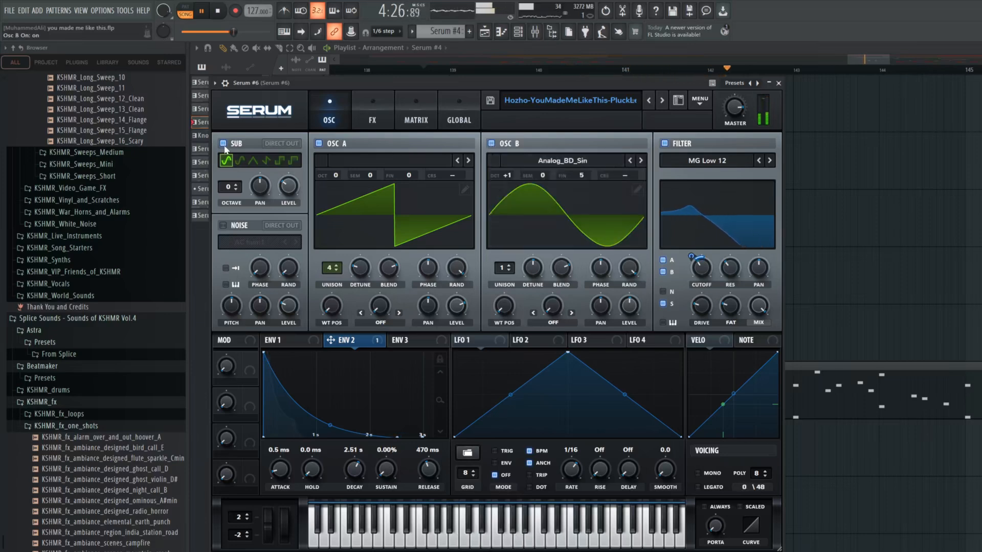
key("space")
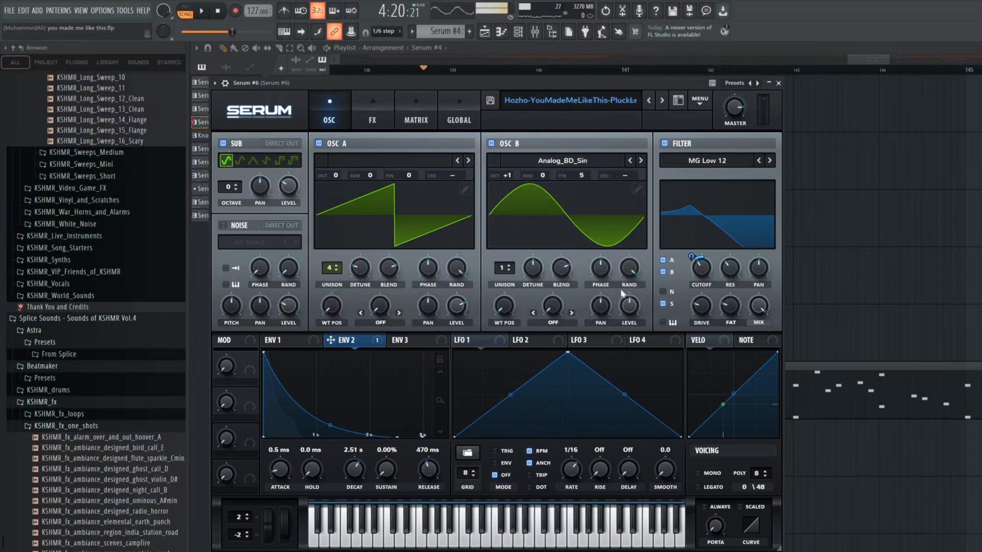
Compare Envelope 1 and Envelope 2 of the Serum #6 pluck and play the sound
left_click(285, 343)
left_click(353, 341)
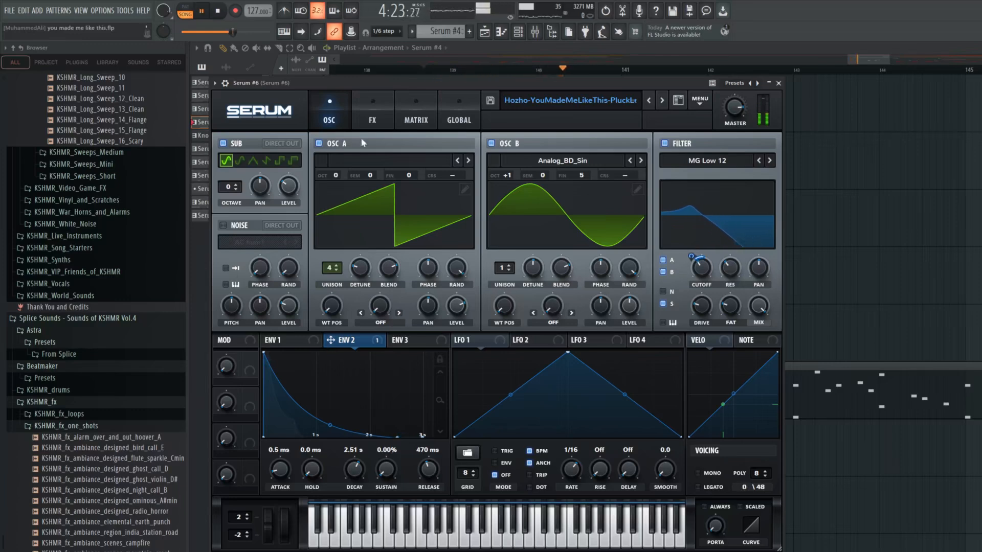
key("space")
Bypass all active effects in Serum #6, from Hyper/Dimension to Reverb, and play the dry pluck
left_click(372, 120)
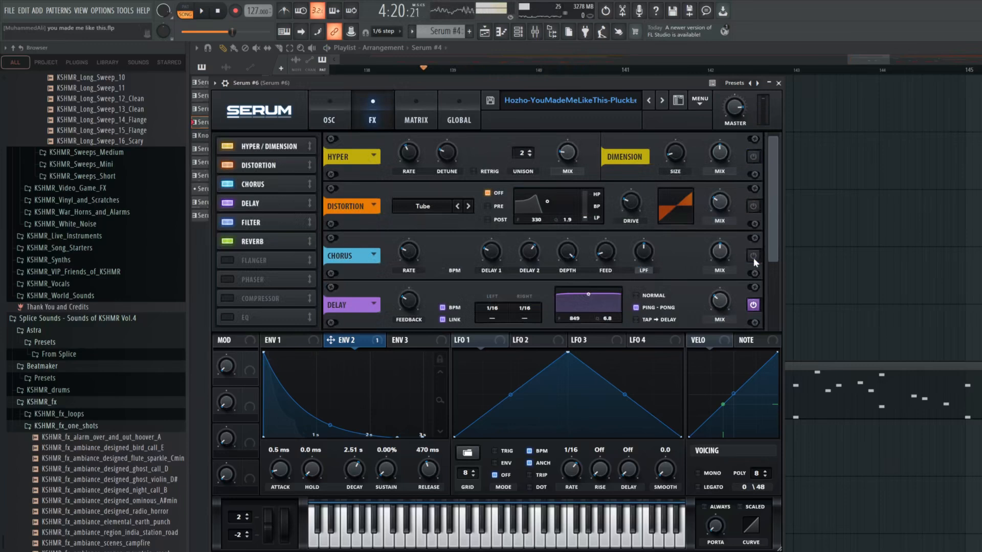
scroll(753, 268, "down", 4)
key("space")
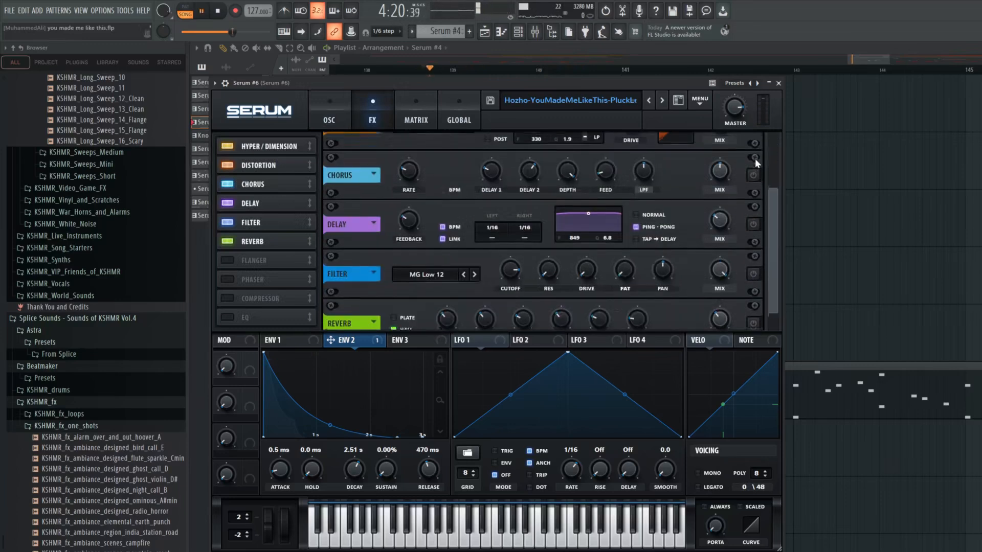
left_click_drag(776, 207, 776, 118)
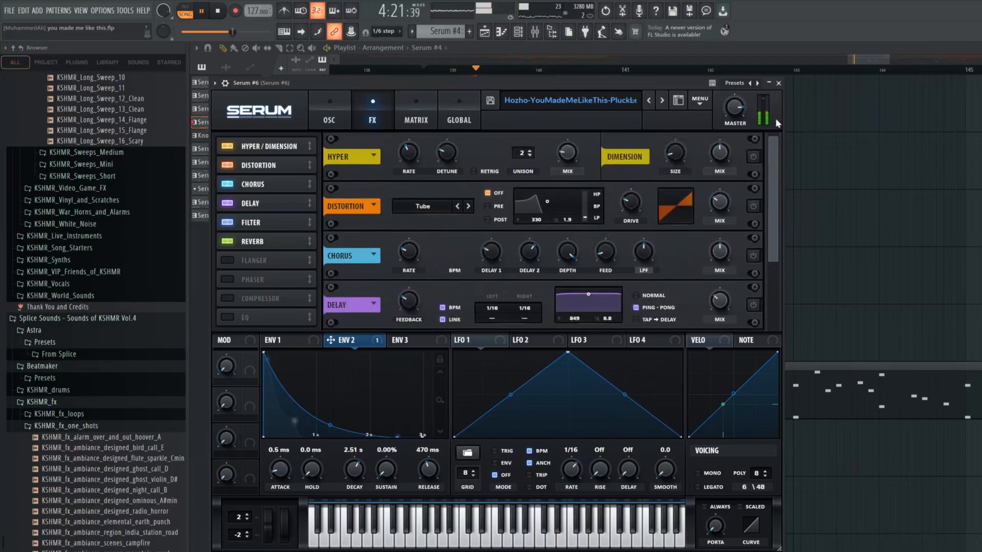
Re-enable Hyper/Dimension, Distortion and Chorus one after another while listening to the pluck
left_click(754, 158)
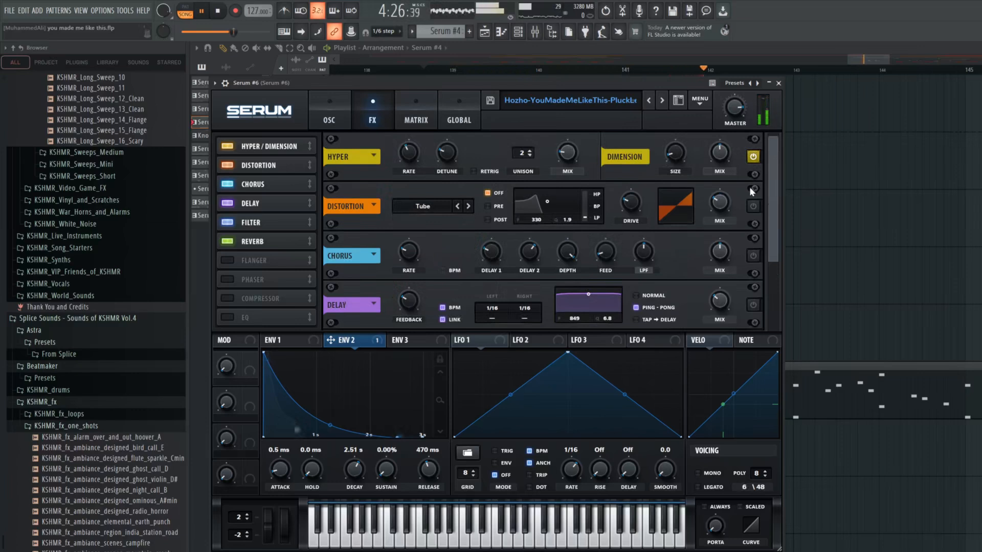
left_click(754, 206)
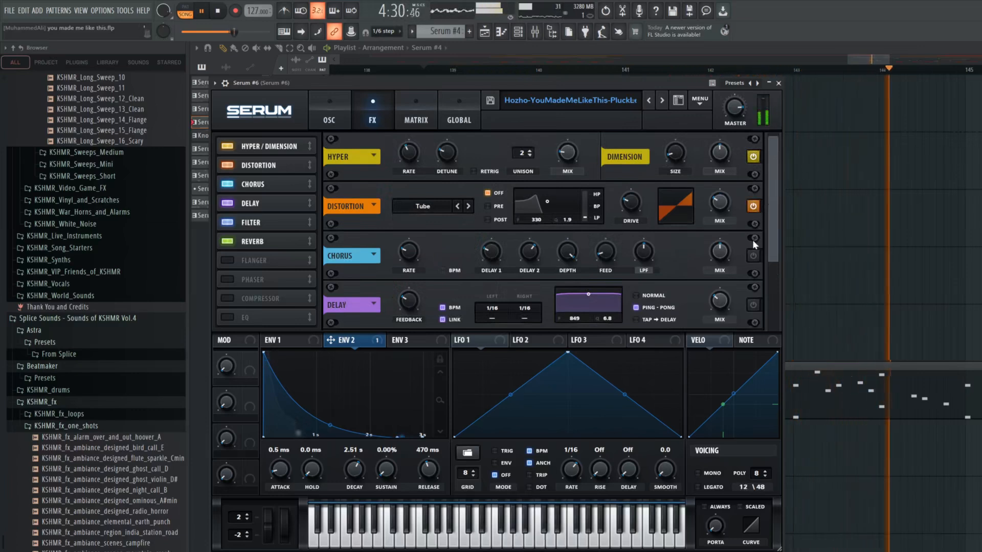
left_click(753, 255)
Re-enable the Delay, Filter and Reverb effects one after another while listening to the pluck
left_click_drag(772, 243, 774, 255)
scroll(770, 271, "down", 2)
left_click(753, 220)
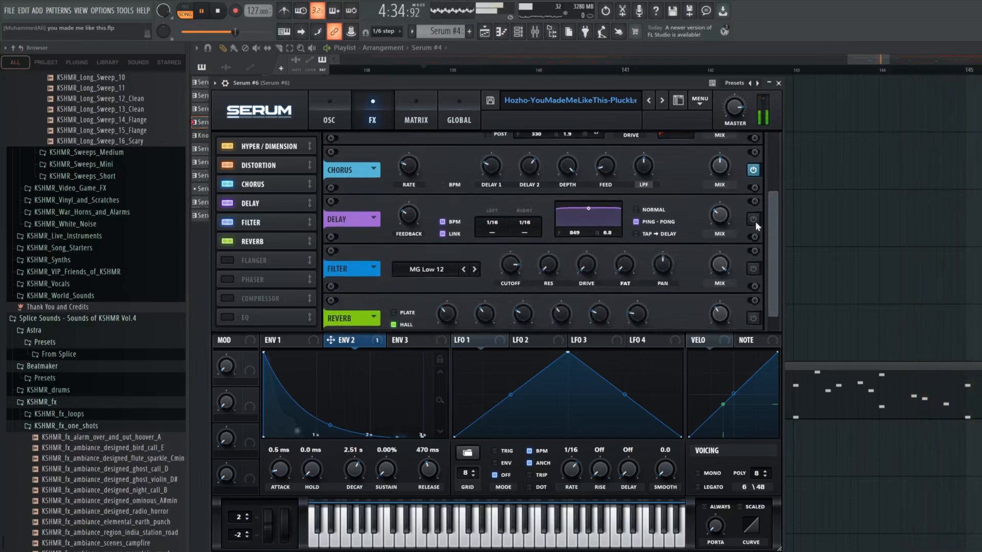
left_click(754, 269)
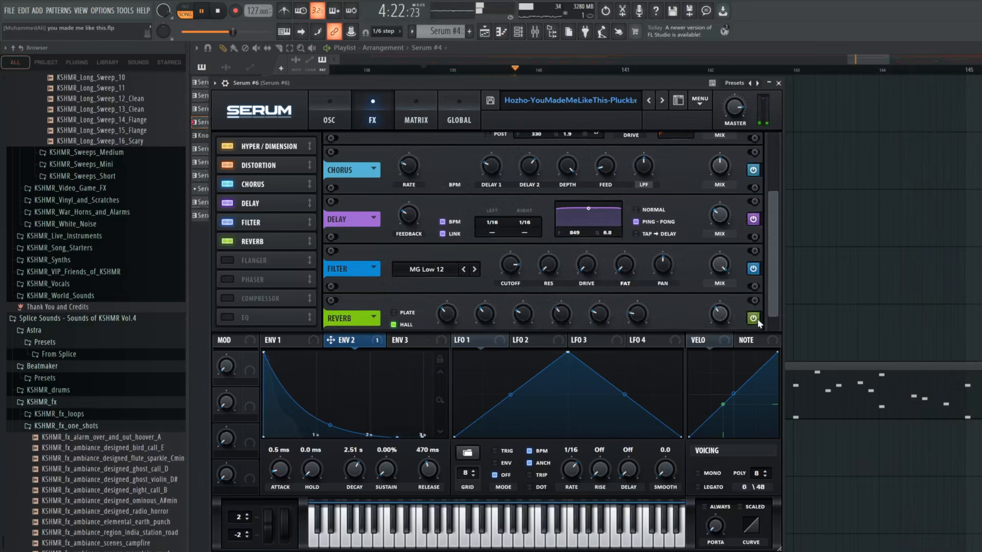
scroll(774, 301, "down", 2)
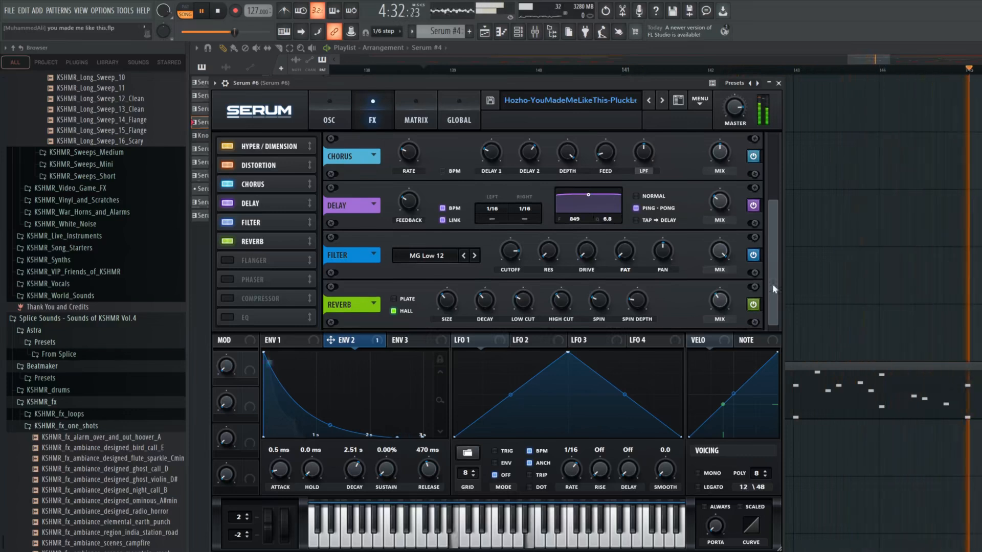
Close the Serum #6 window, stop playback and move the playback start position to just after bar 145
left_click(779, 83)
scroll(876, 155, "up", 3)
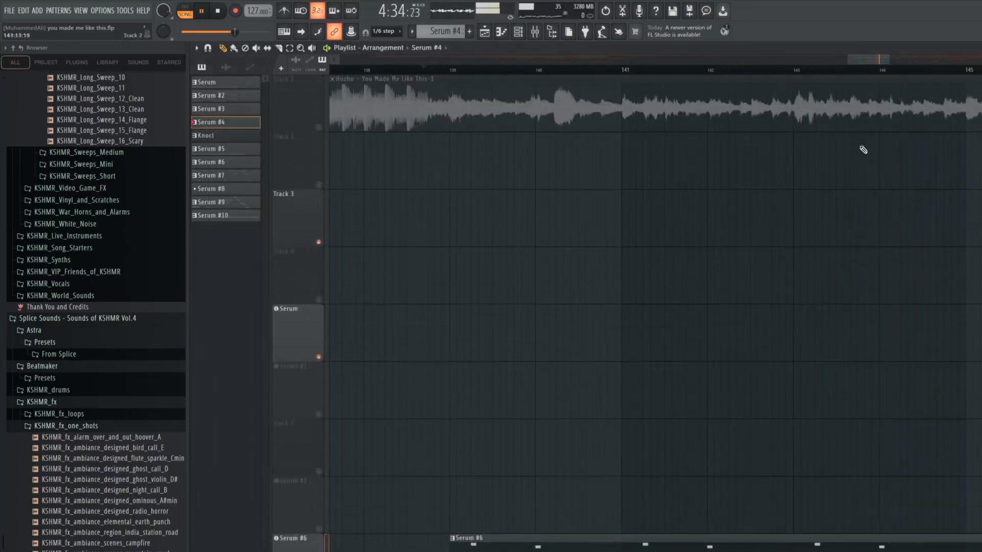
key("space")
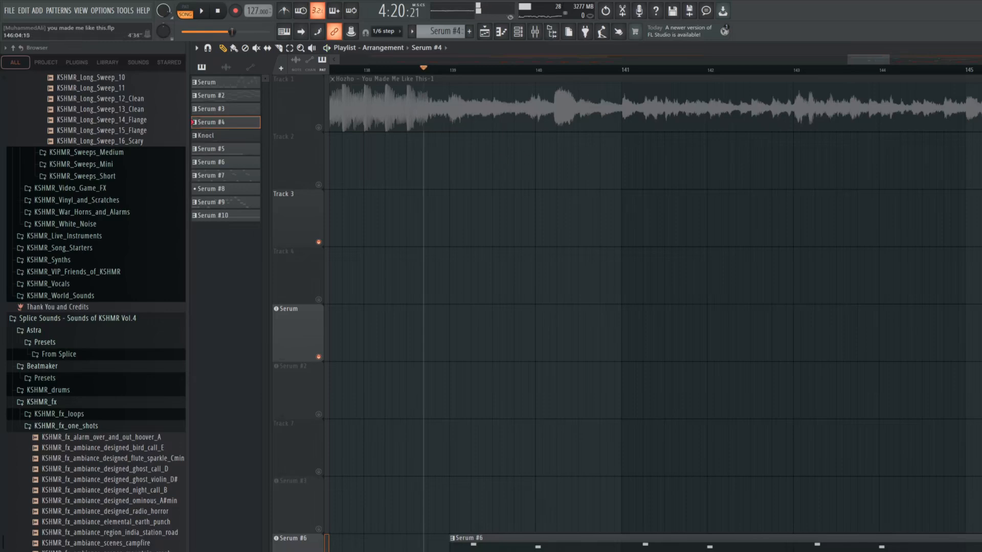
left_click(981, 69)
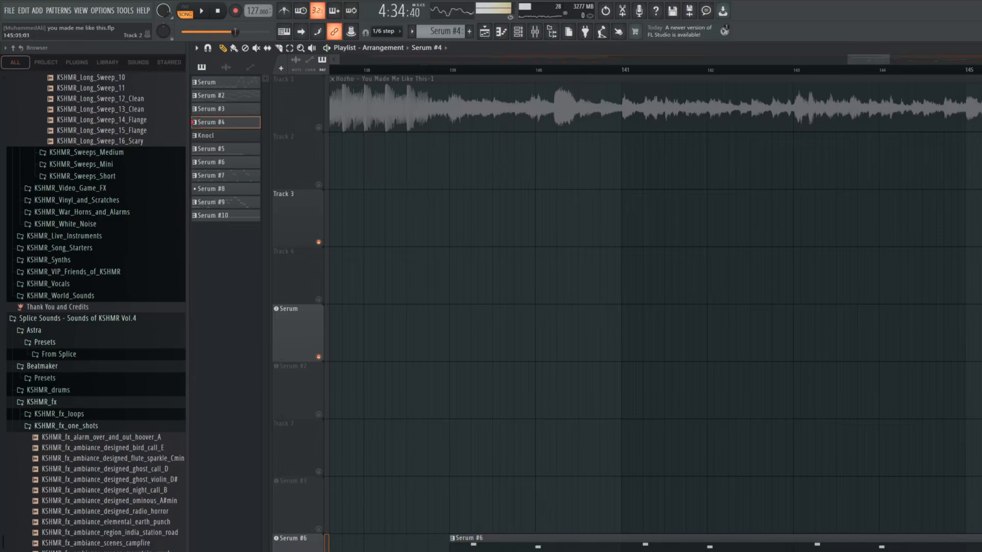
Play the kick, bass and pluck together from just before the kick enters at bar 147, and stop playback
scroll(862, 123, "down", 4)
left_click_drag(868, 58, 909, 56)
key("space")
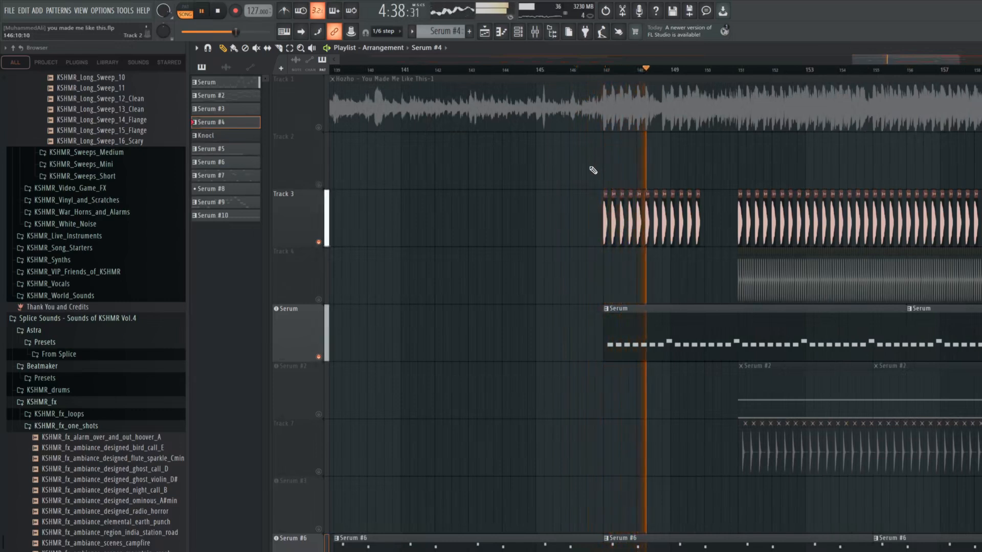
key("space")
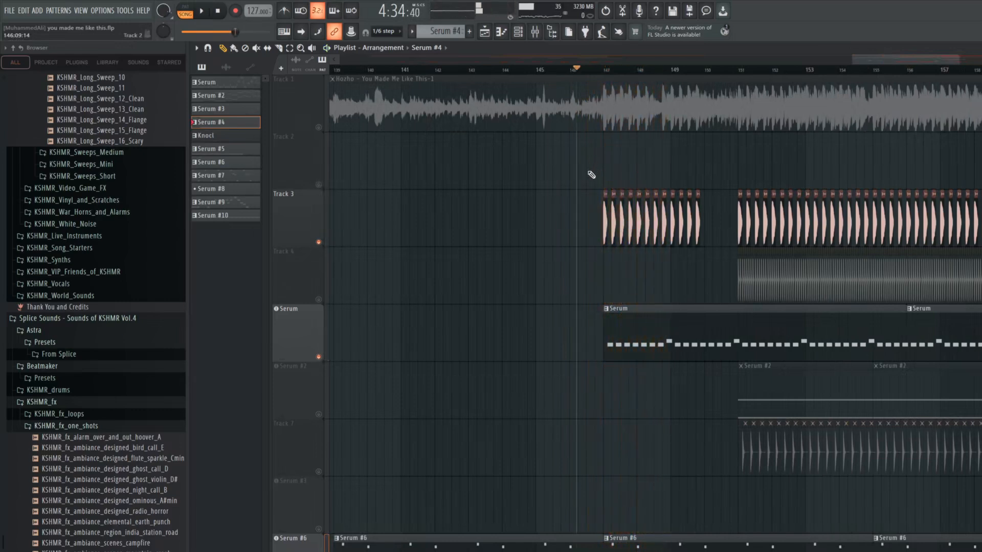
key("space")
key("space")
Set the playback start just before bar 151 and play the section with the KSHMR shaker on Track 4 unmuted
left_click(732, 77)
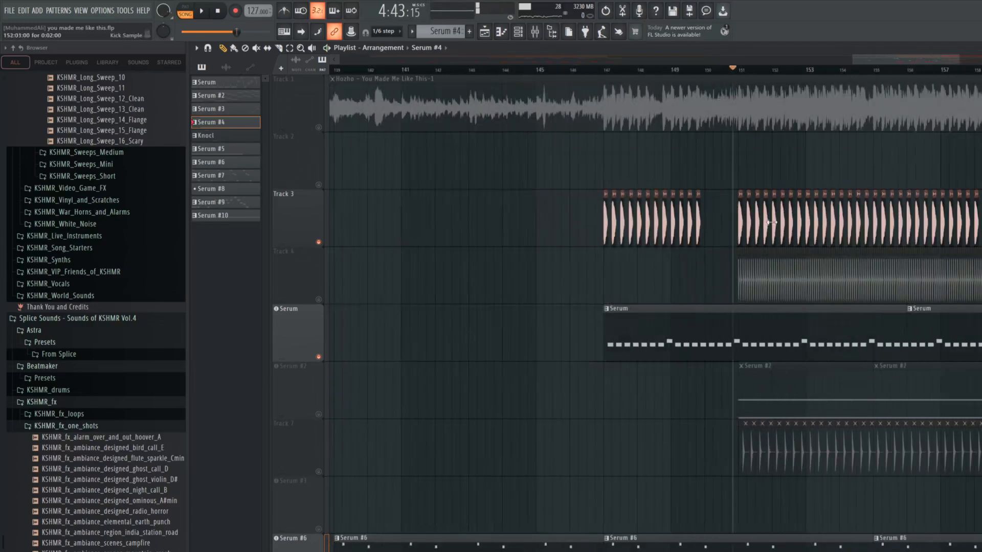
scroll(849, 261, "down", 4)
scroll(846, 245, "down", 3)
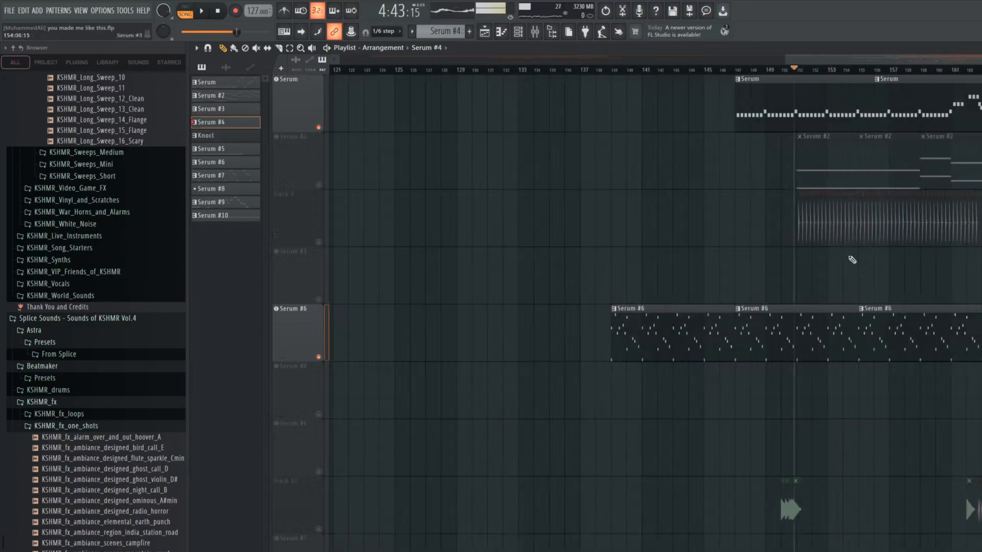
scroll(852, 255, "down", 7)
scroll(853, 256, "up", 11)
scroll(796, 206, "up", 6)
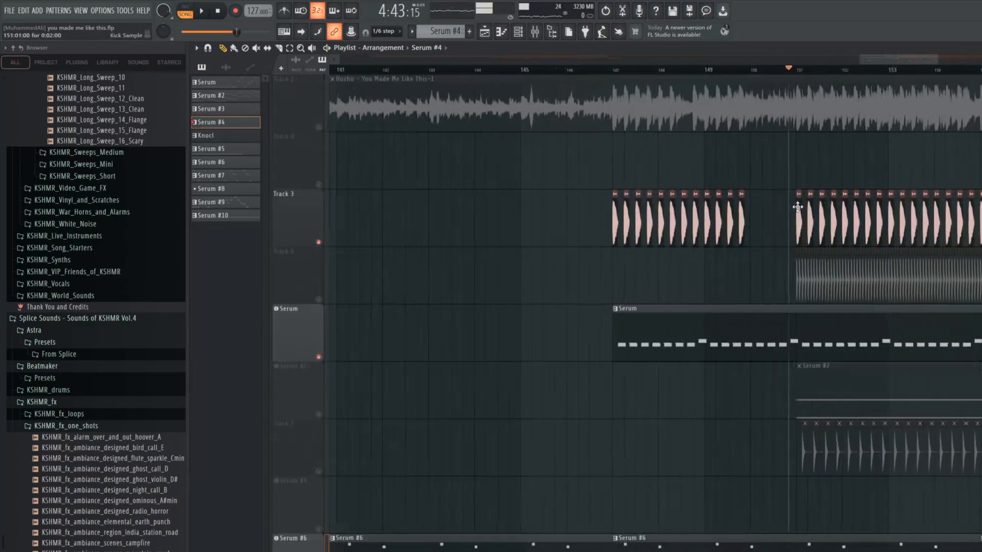
left_click(772, 69)
scroll(779, 241, "up", 3)
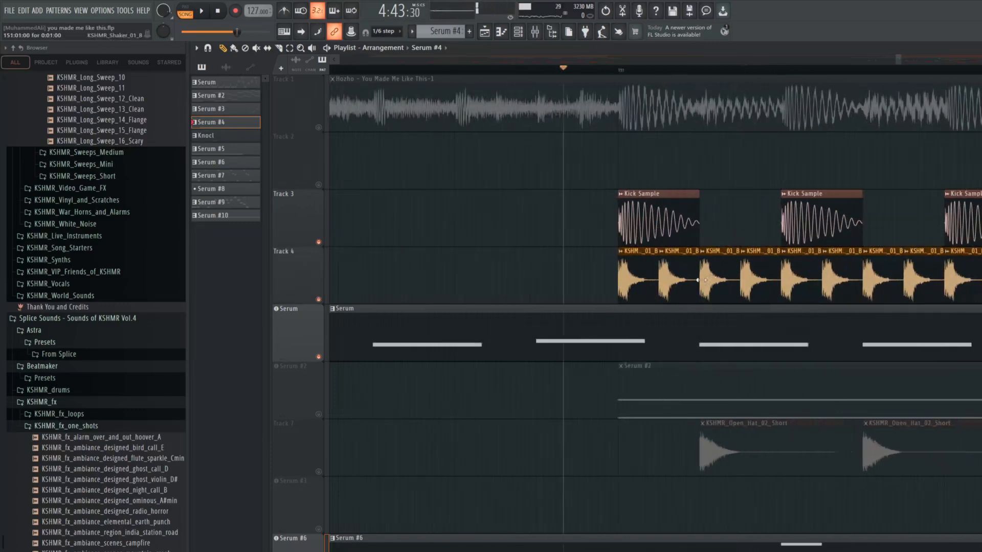
scroll(649, 271, "up", 2)
key("space")
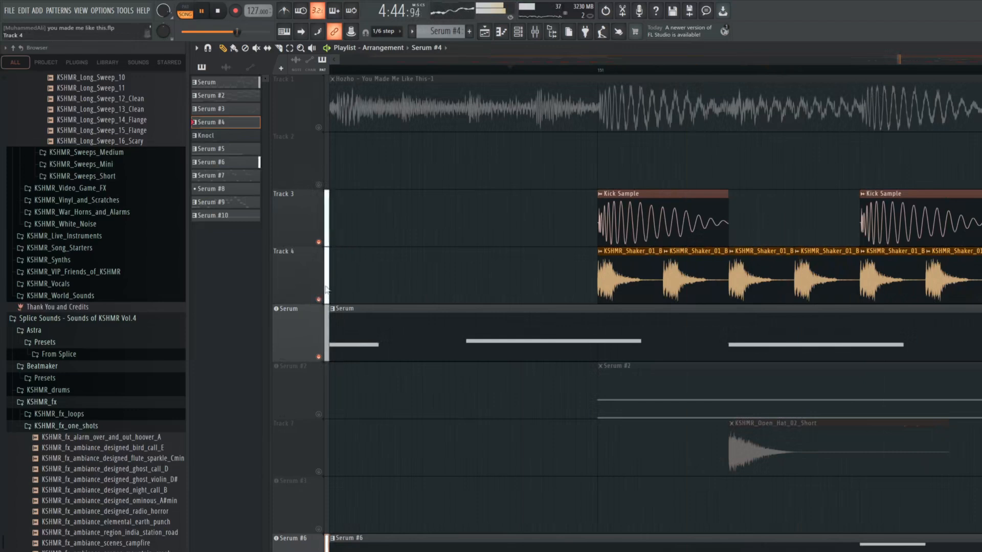
key("space")
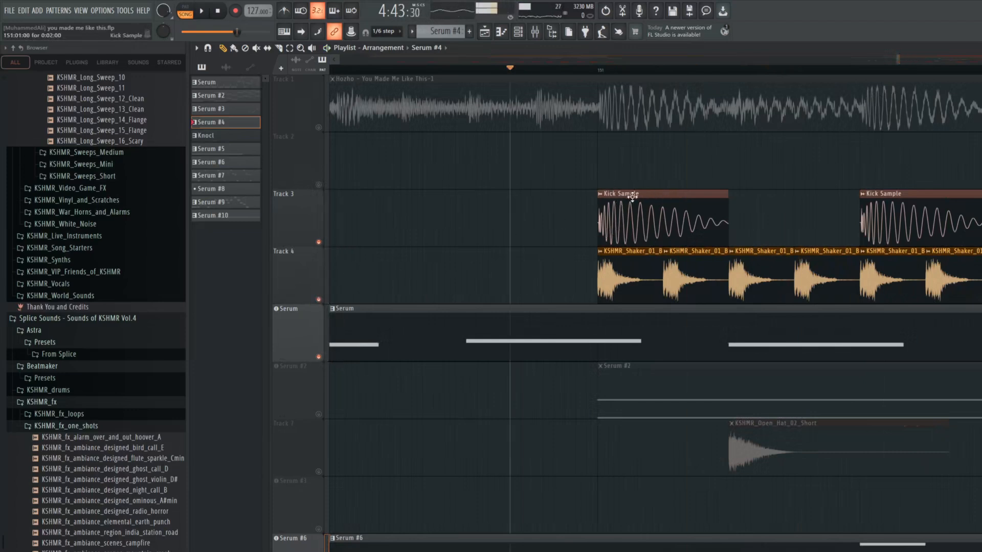
Unmute the KSHMR open hat on Track 7 during playback and listen to it with the kick, shaker and bass
key("space")
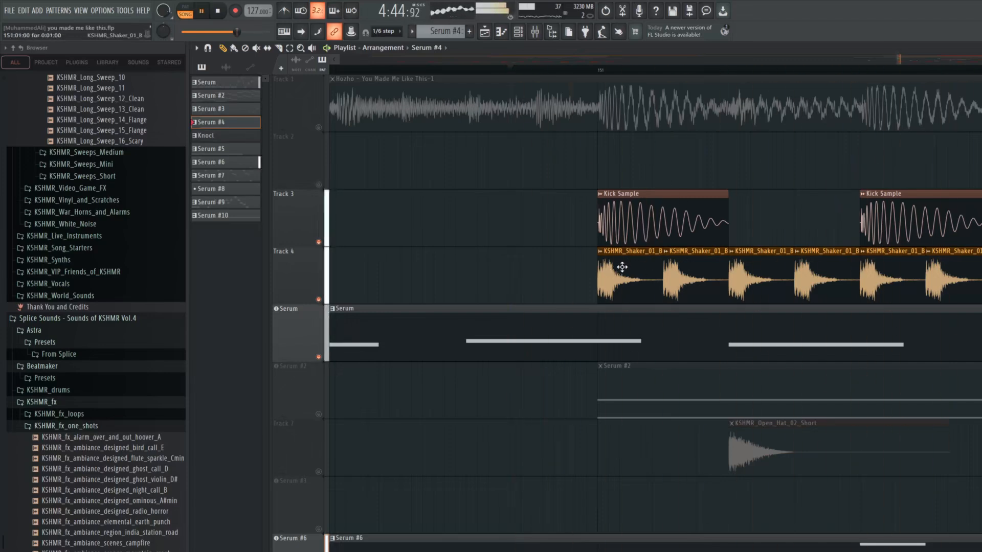
left_click(319, 473)
scroll(485, 353, "down", 5)
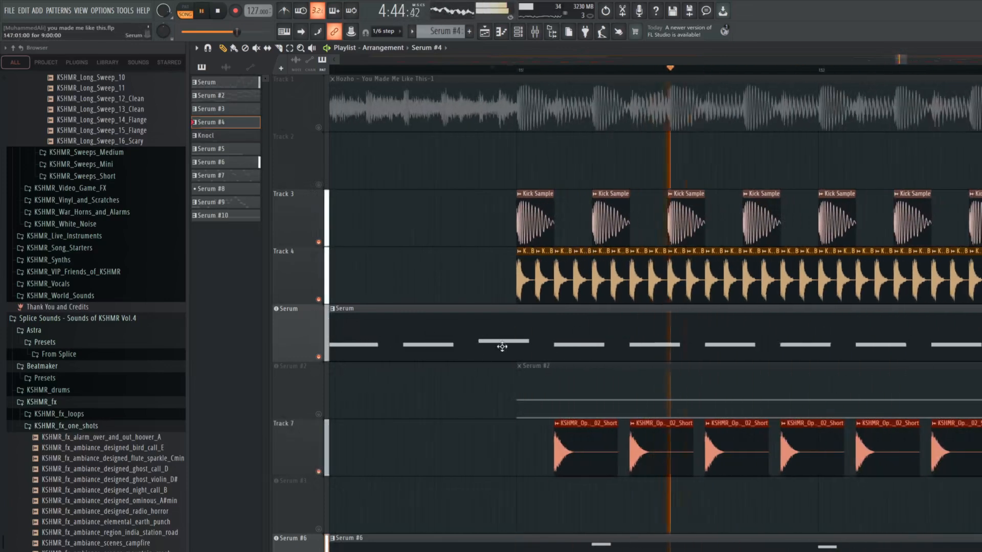
scroll(592, 368, "up", 4)
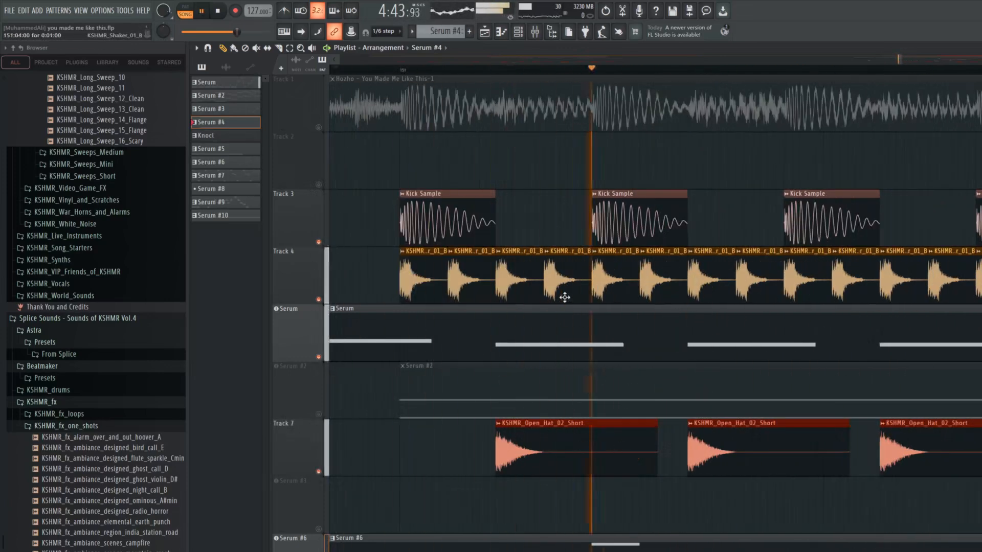
scroll(552, 320, "down", 3)
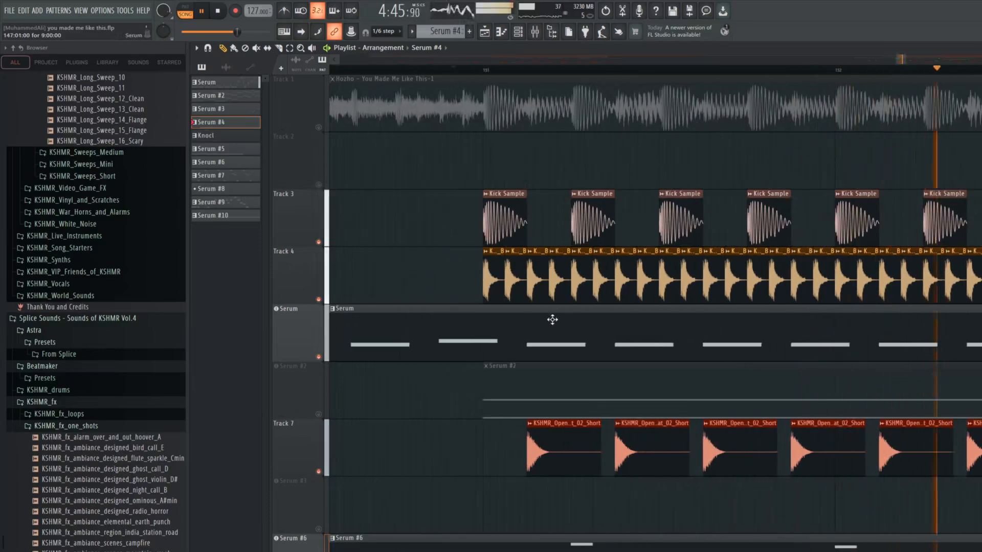
scroll(553, 320, "down", 3)
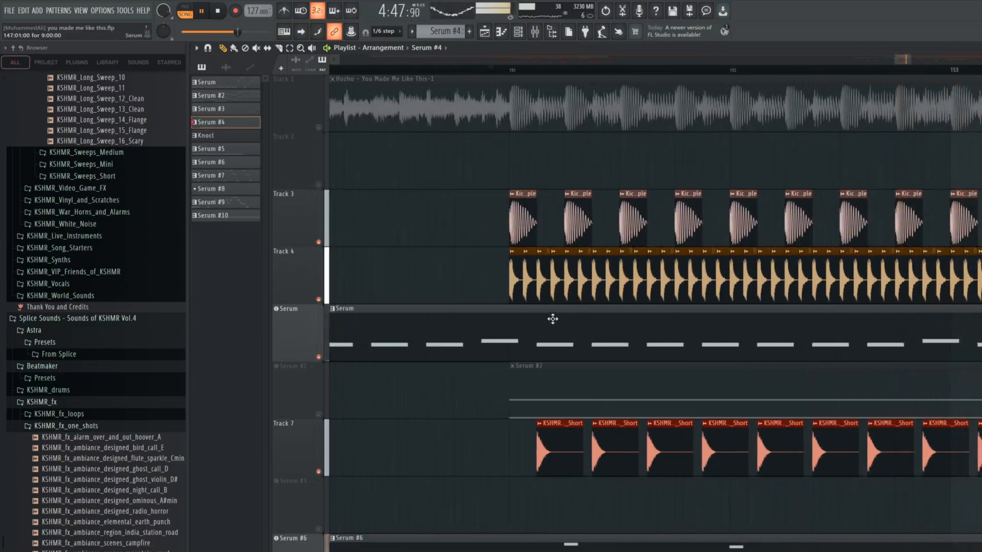
scroll(552, 319, "down", 2)
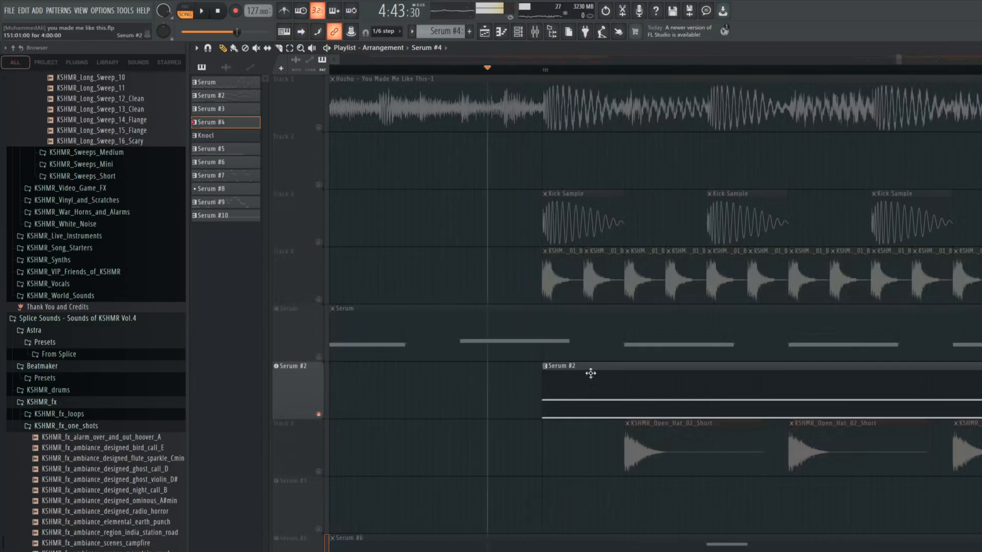
Play the soloed Serum #2 pad several times from just before bar 151
key("space")
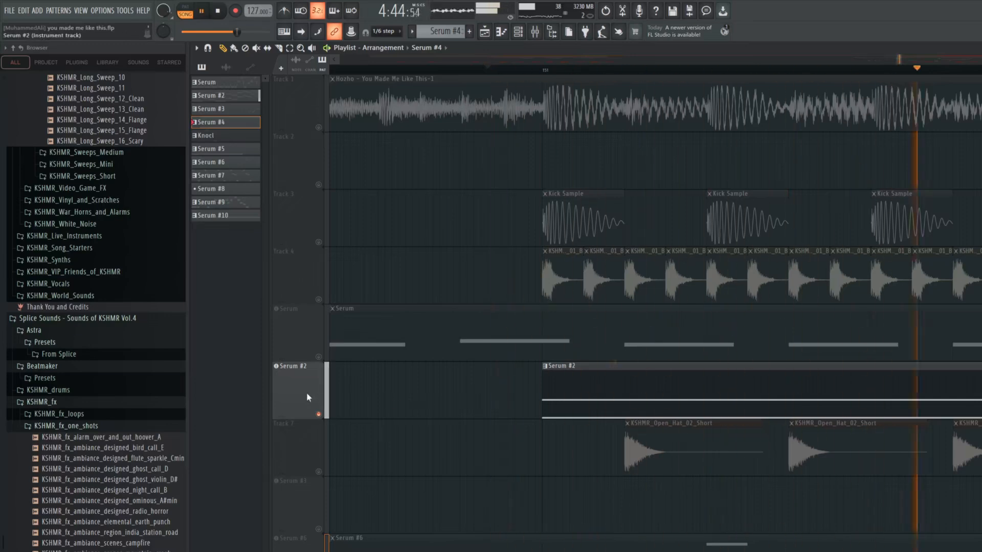
key("space")
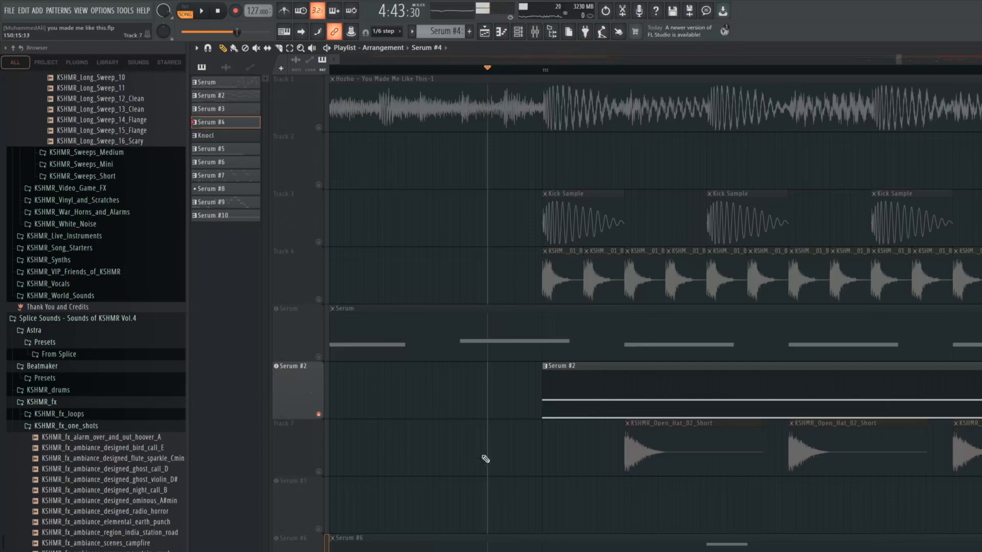
key("space")
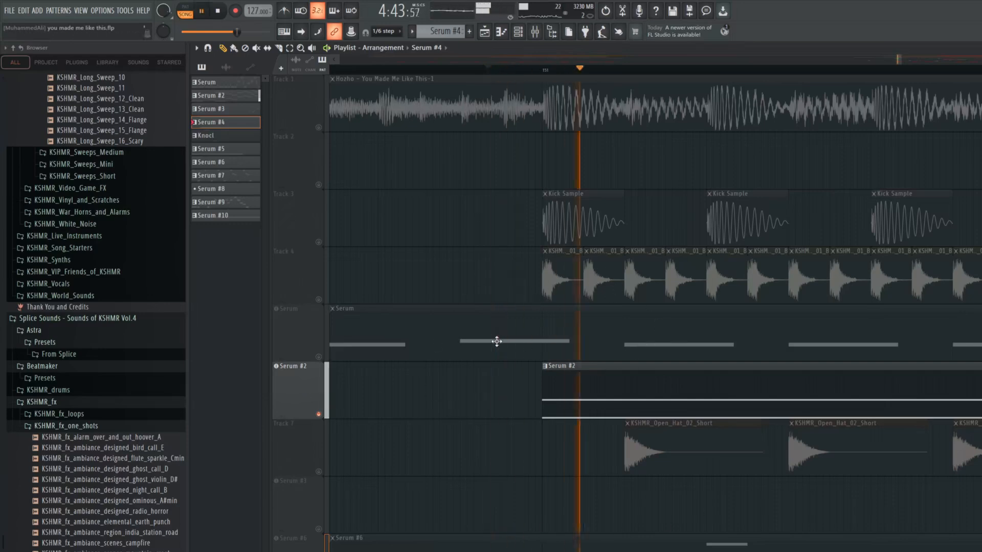
key("space")
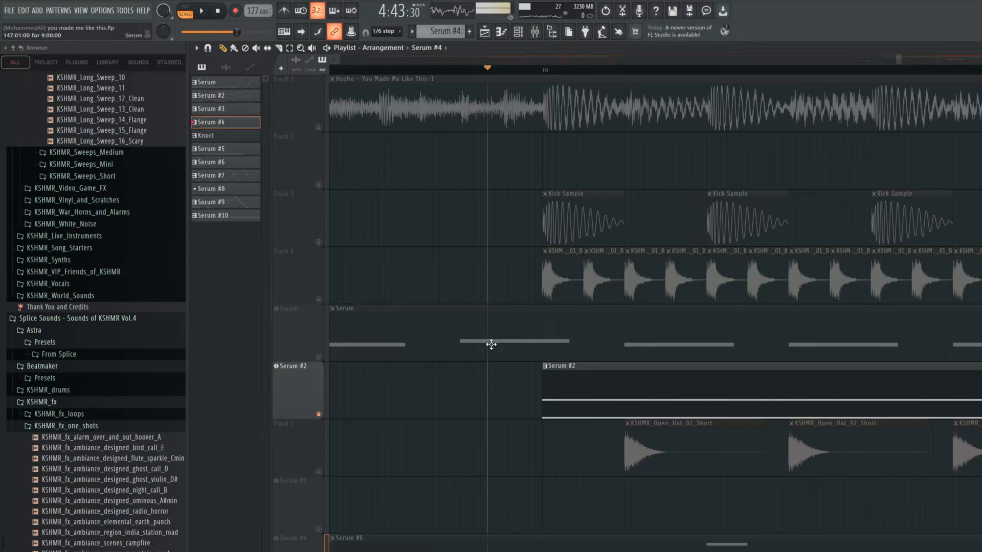
key("space")
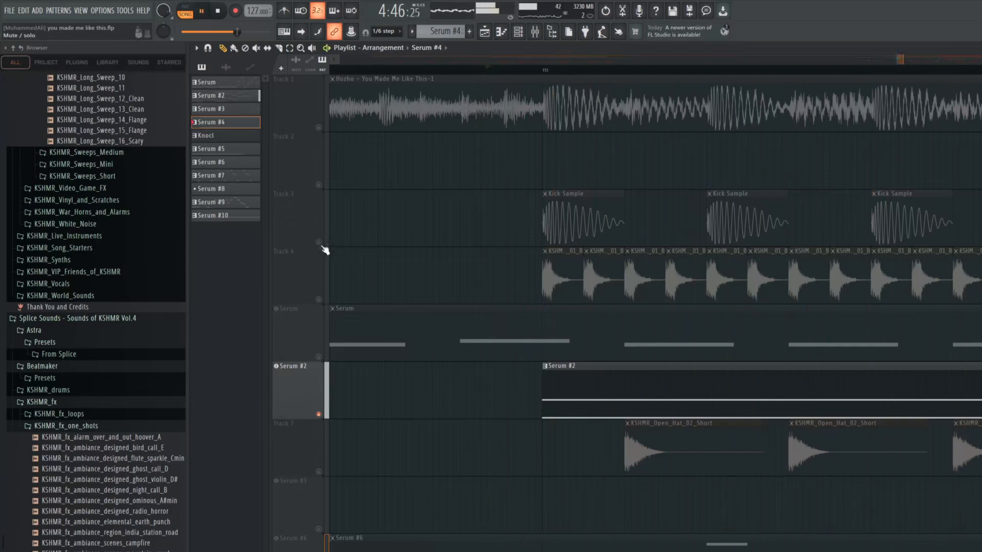
Open the Serum #2 pad patch, play it, review its oscillators and effects rack, and close the plugin
left_click(309, 364)
left_click_drag(480, 173, 503, 121)
key("space")
left_click_drag(617, 373, 796, 461)
key("space")
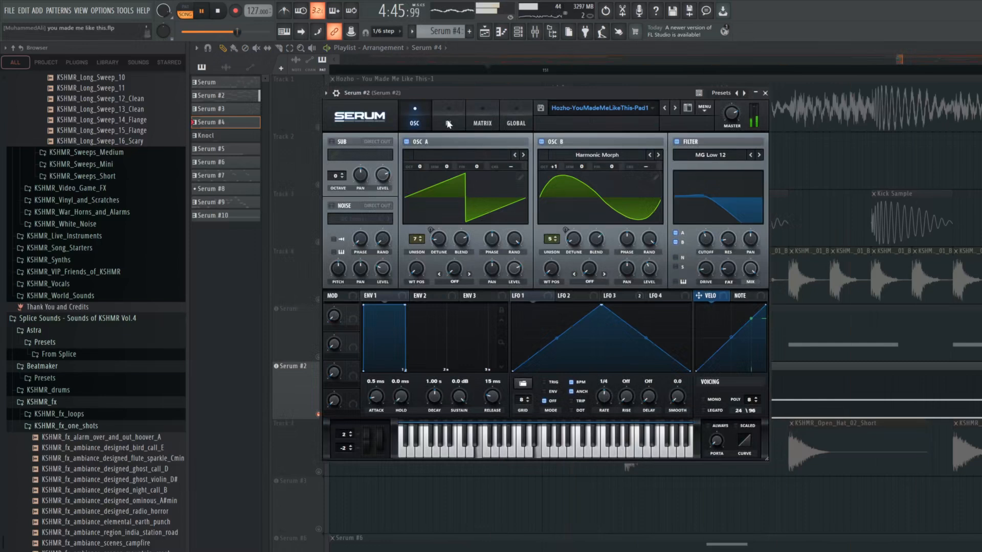
key("space")
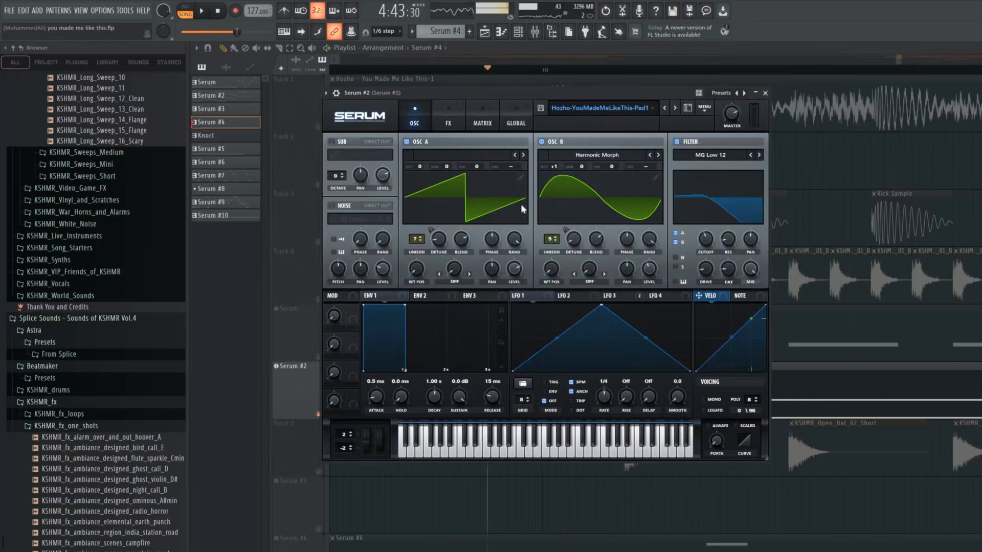
left_click(450, 126)
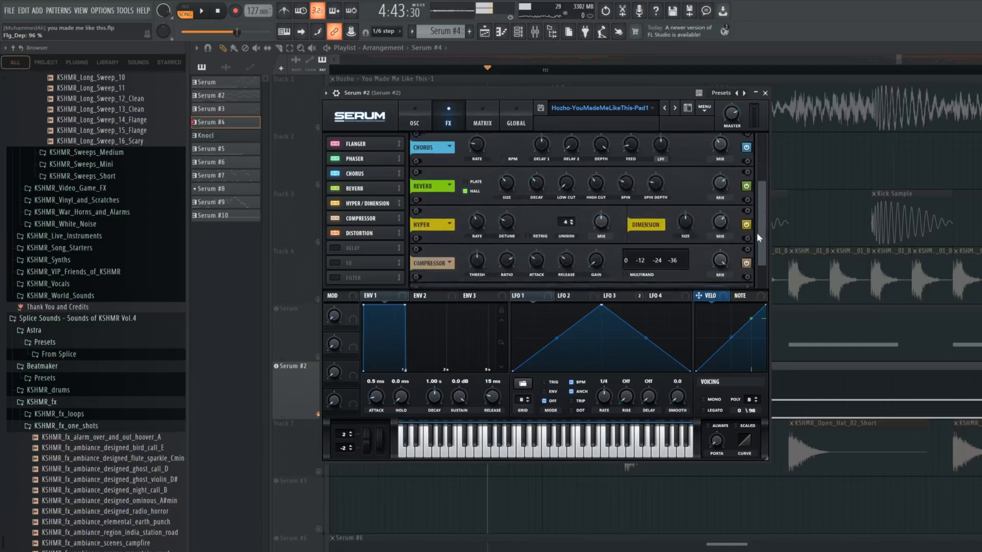
key("Escape")
Unmute the kick on Track 3 and play it repeatedly together with the Serum #2 pad
left_click(321, 244)
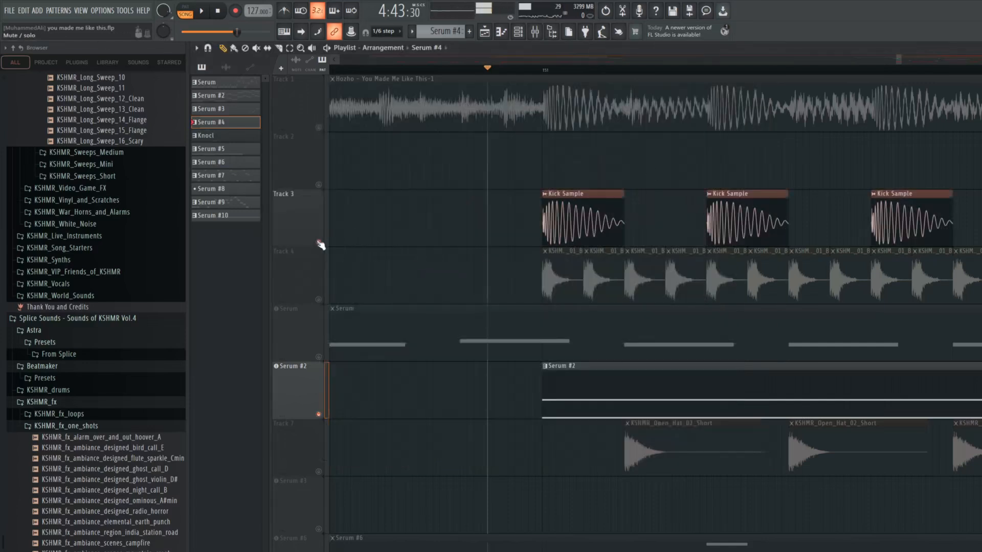
key("space")
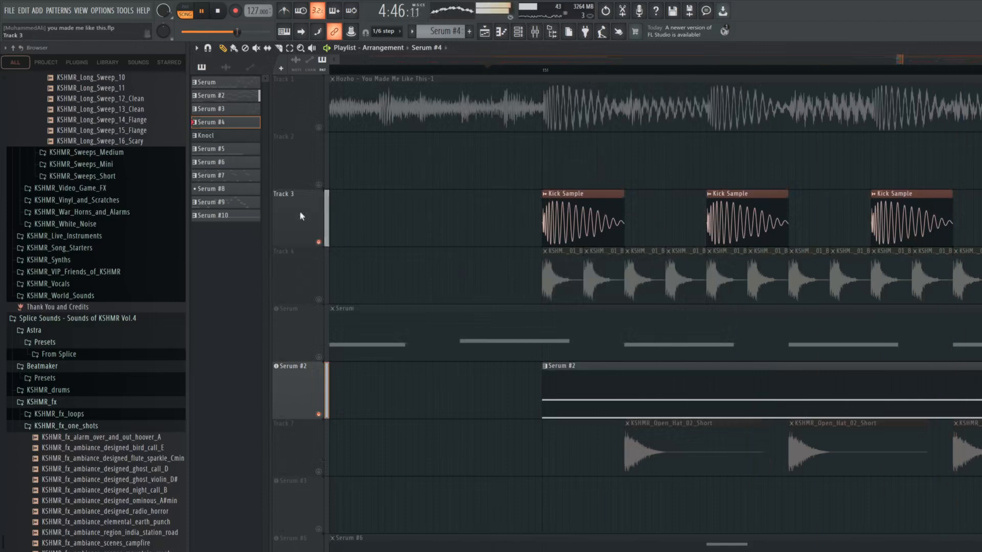
key("space")
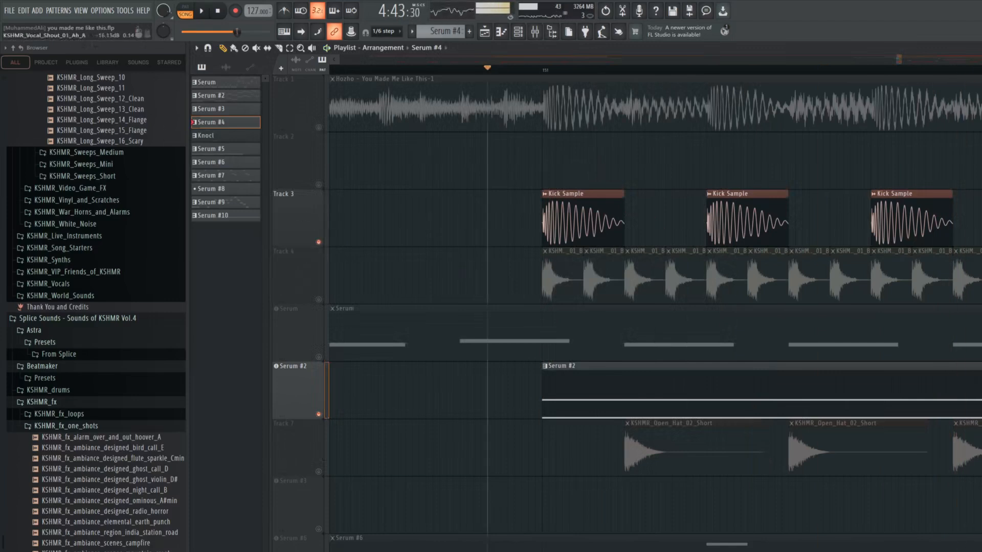
key("space")
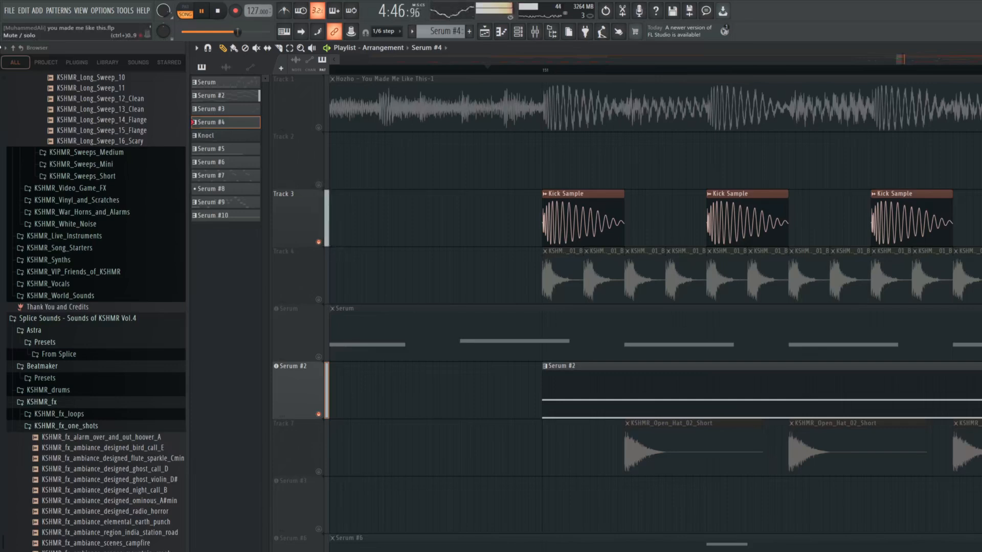
key("space")
key("space")
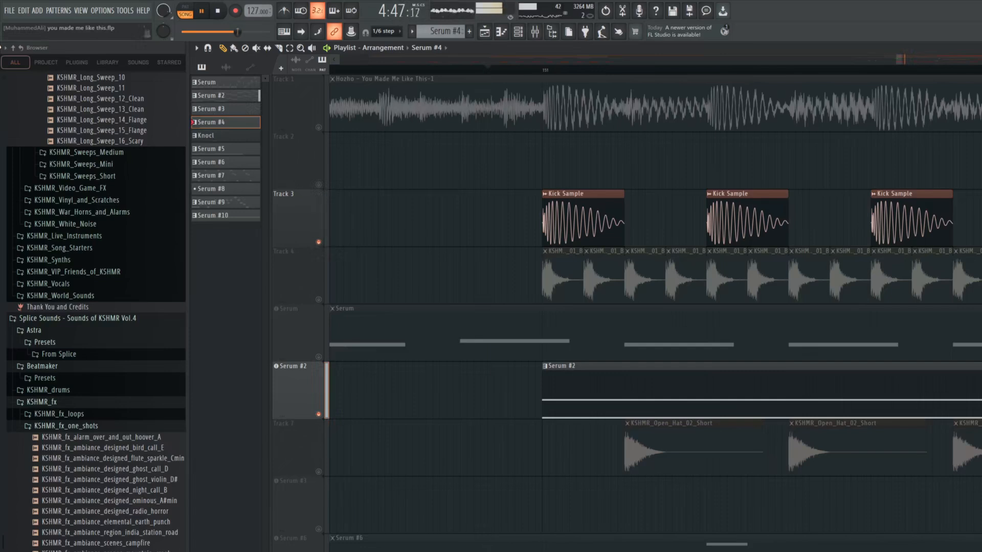
key("space")
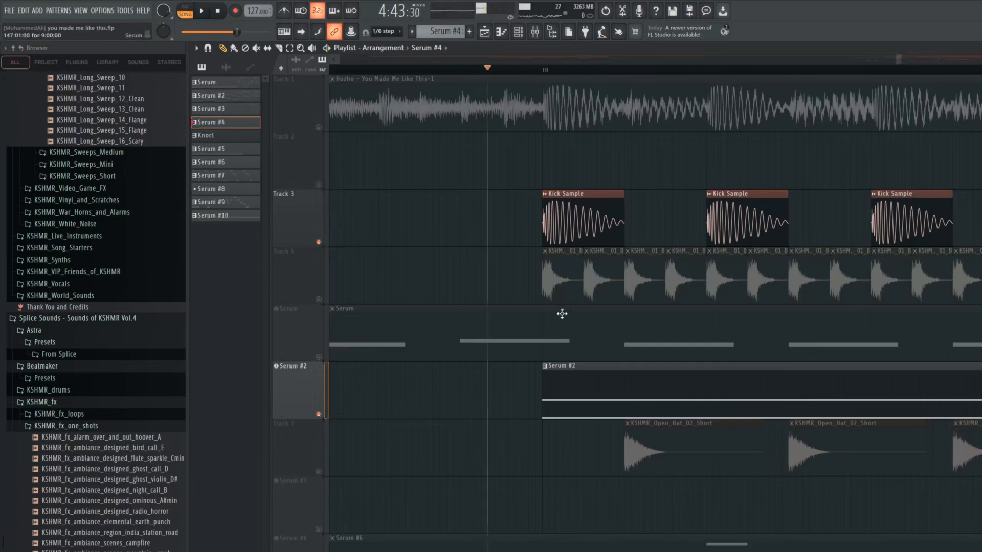
Unmute the shaker on Track 4, the Serum bass, the open hat on Track 7 and the Serum #6 pluck
left_click(320, 299)
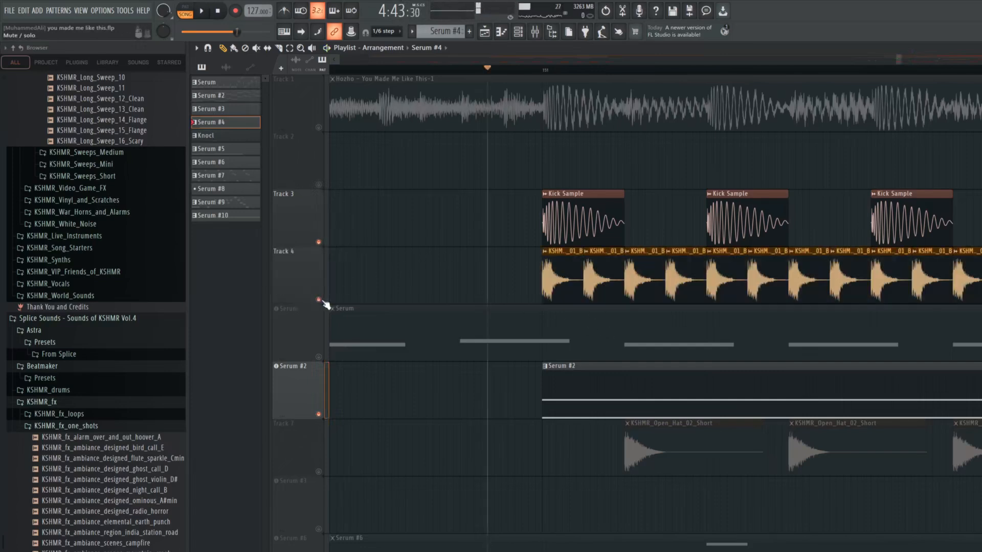
left_click(319, 356)
left_click(319, 472)
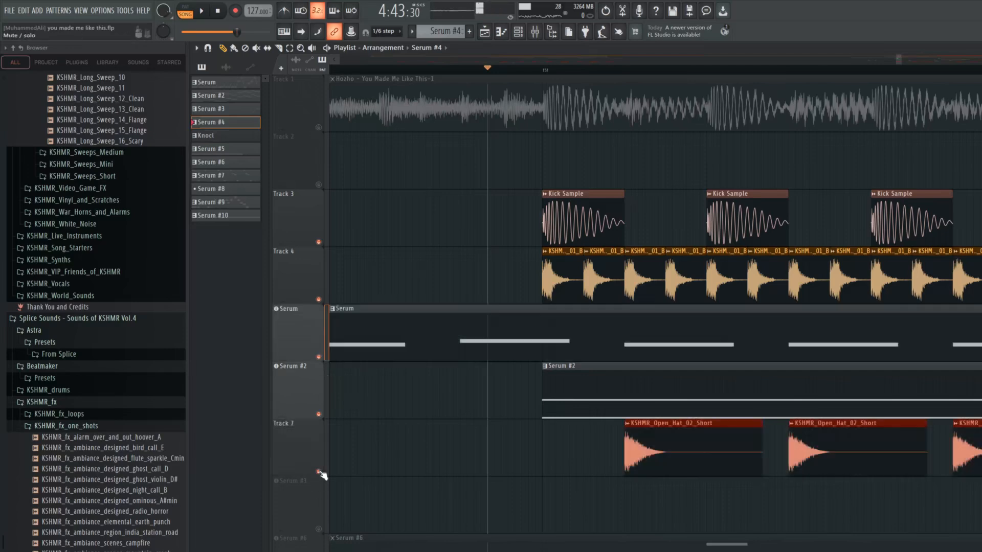
left_click(318, 551)
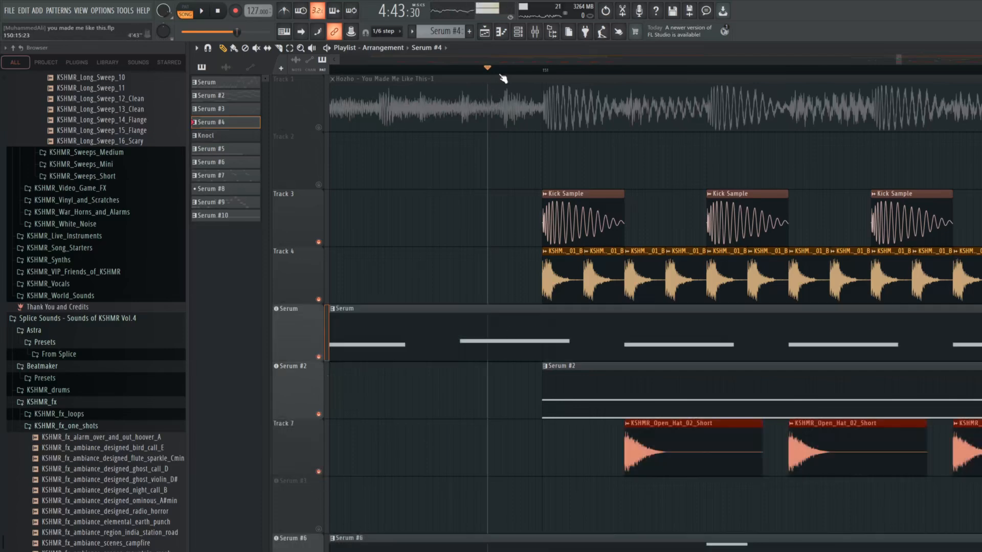
Play the kick, shaker, bass, pad, open hat and pluck together from bar 151, stop, and show the arrangement around bar 161
key("space")
scroll(506, 196, "down", 6)
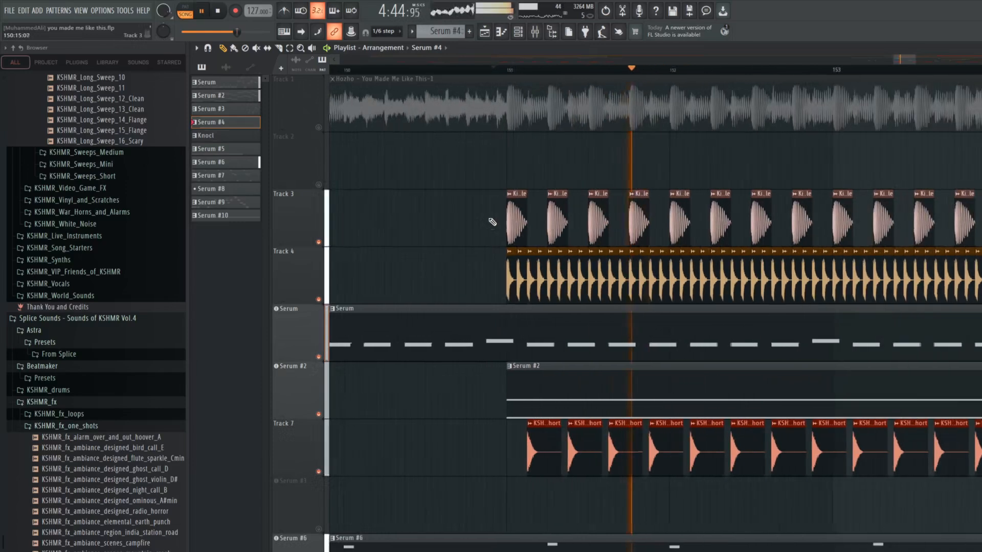
scroll(767, 312, "down", 3)
left_click_drag(909, 60, 923, 62)
scroll(852, 178, "down", 3)
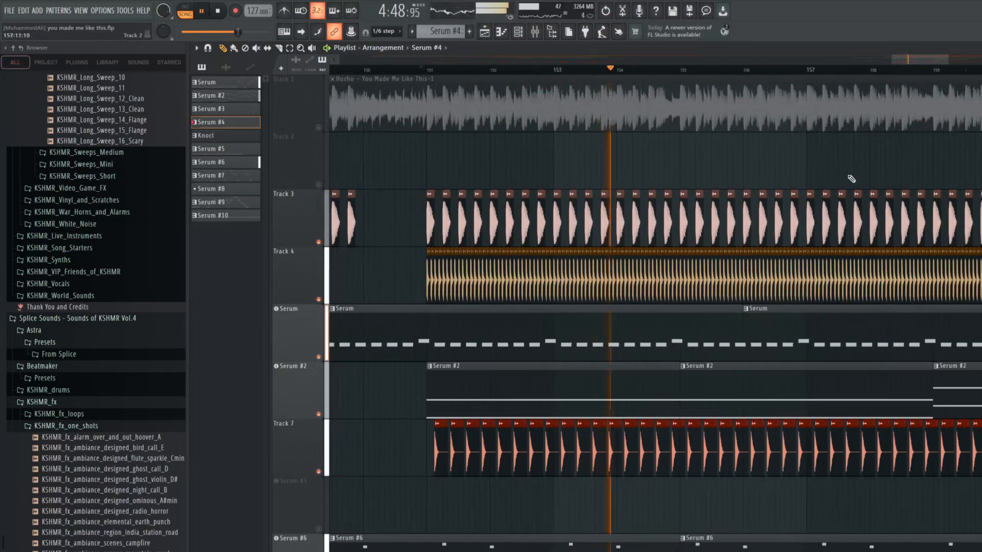
scroll(978, 70, "up", 1)
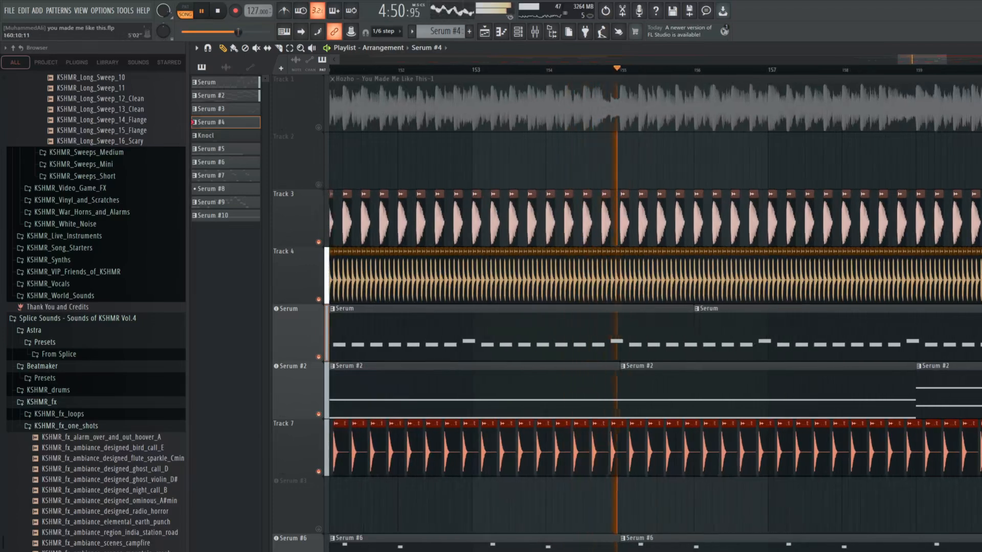
key("space")
left_click_drag(925, 61, 949, 65)
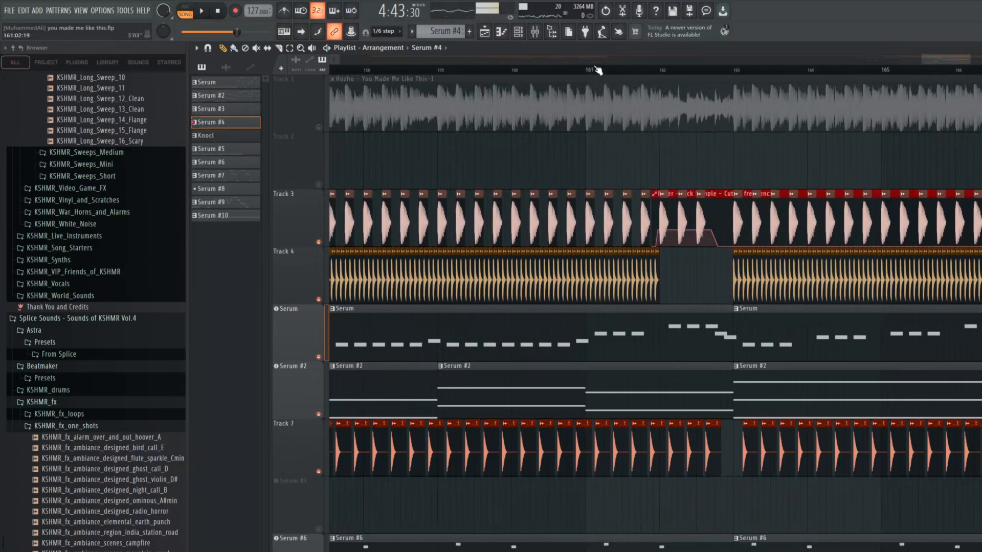
Play the arrangement from bar 161 through the kick's filter cutoff automation at bar 162, and stop playback
left_click(613, 74)
scroll(643, 151, "up", 5)
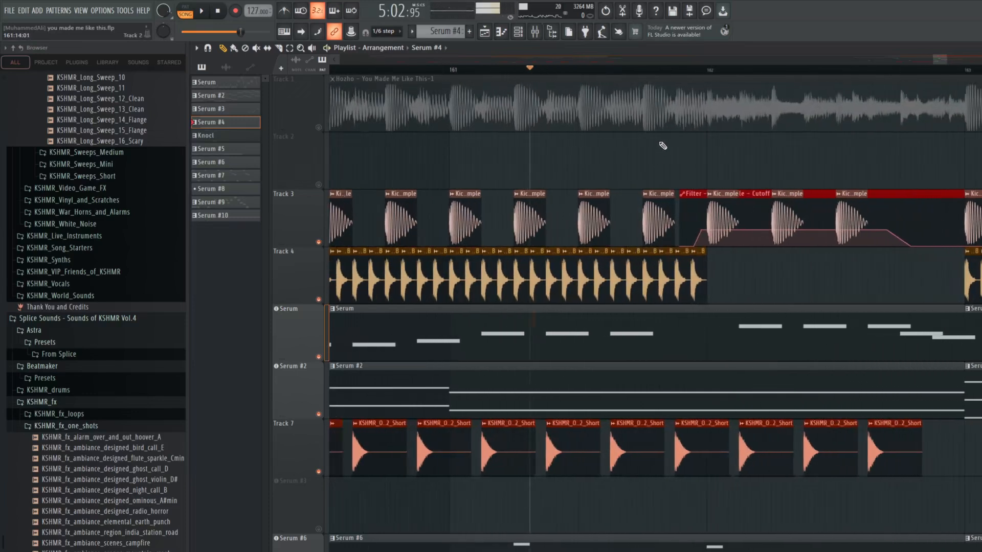
key("space")
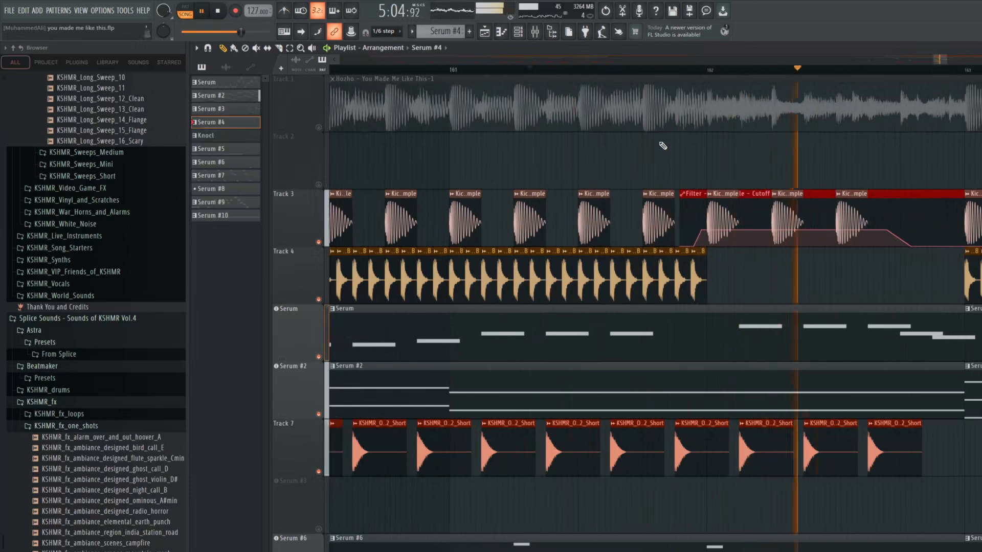
key("space")
Replay the kick's transition into the filter cutoff automation at bar 162 several times up close
scroll(736, 185, "up", 3)
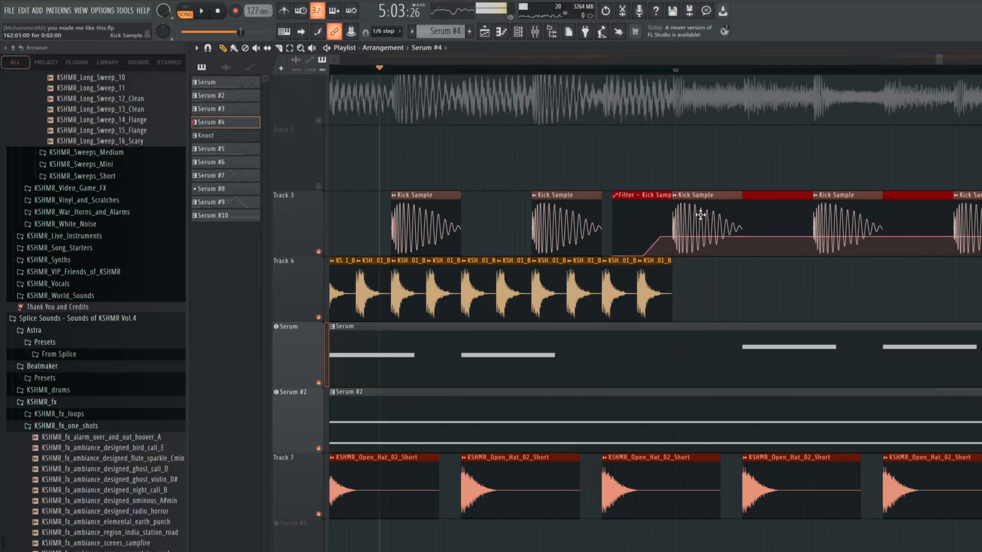
key("space")
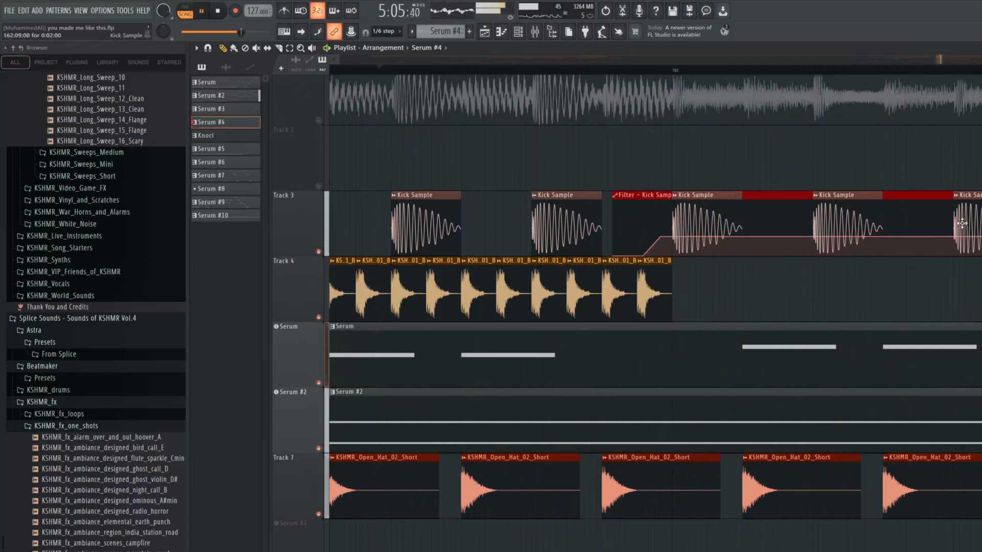
key("space")
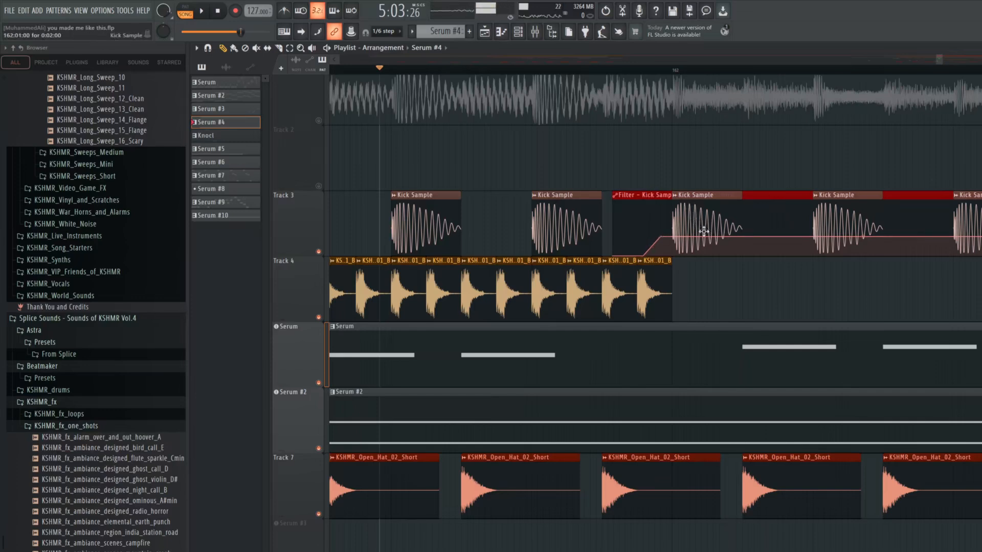
key("space")
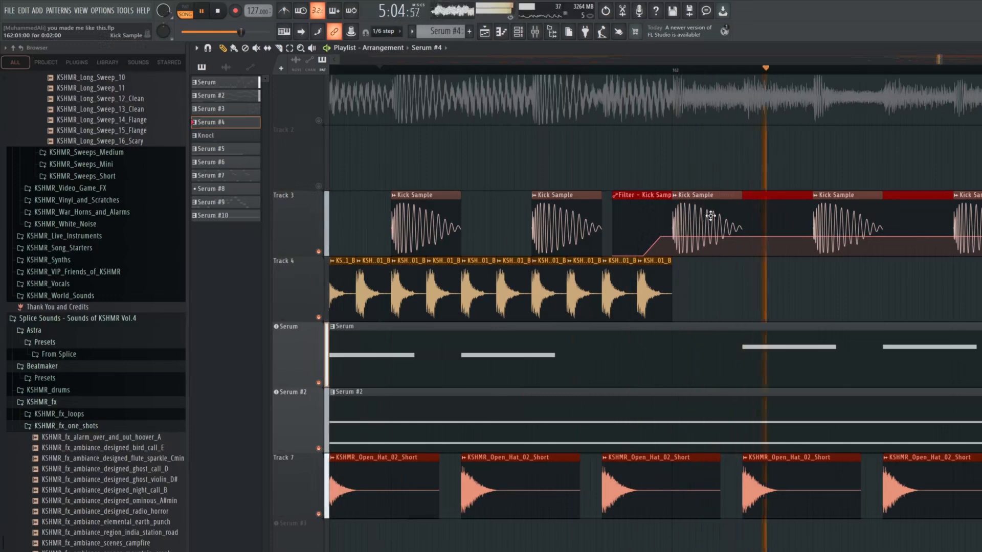
scroll(966, 217, "down", 4)
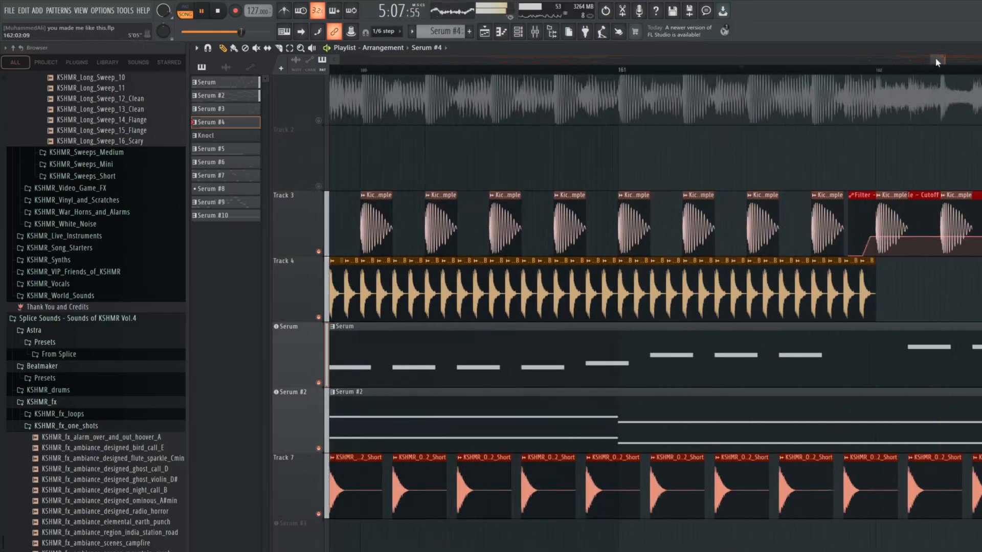
key("space")
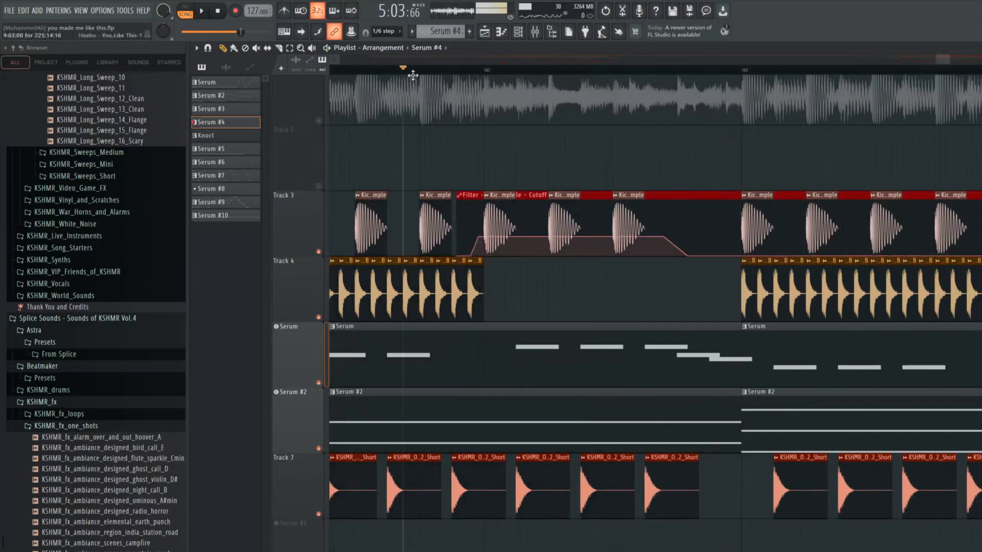
Unmute the KSHMR_fx_reverse_flute_G# effect on Track 14
scroll(468, 165, "up", 1)
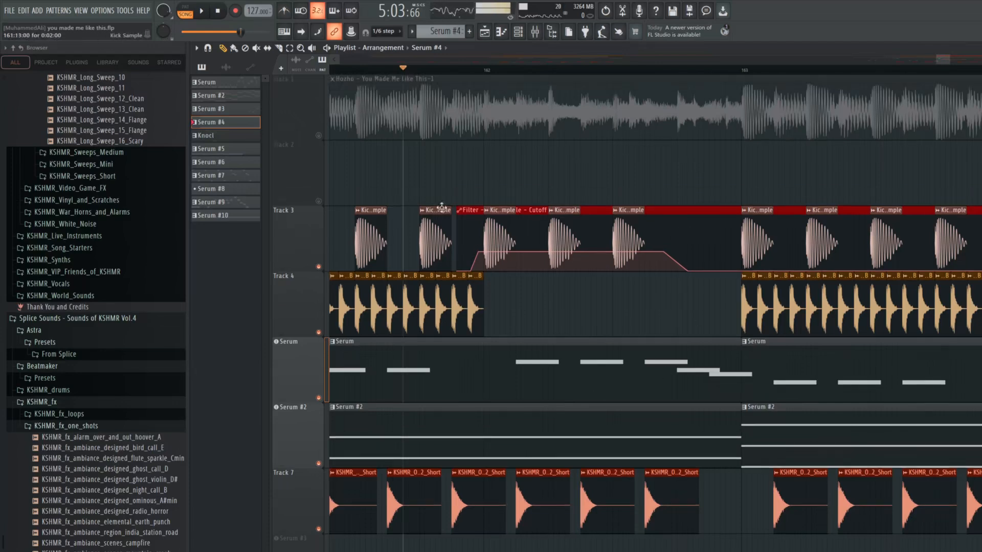
scroll(442, 207, "down", 10)
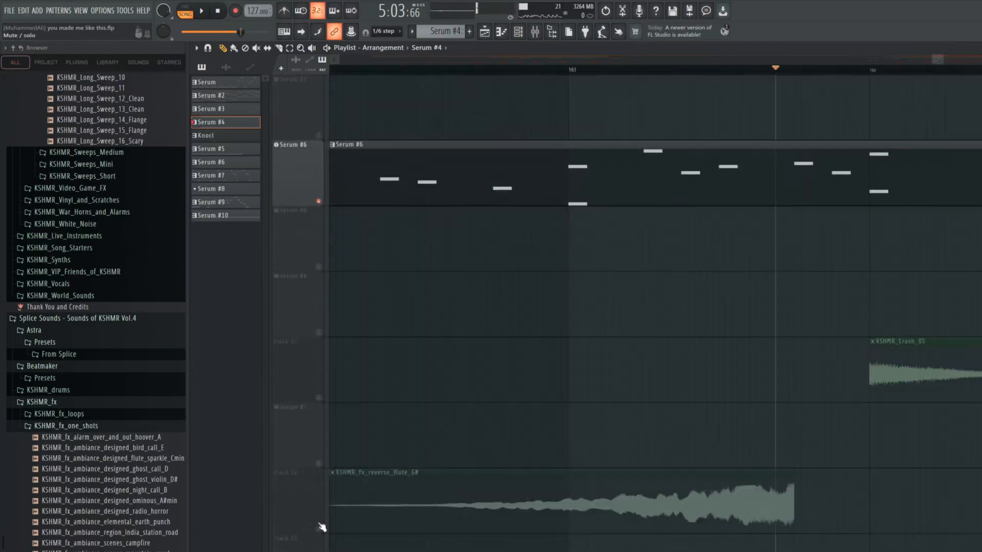
left_click(319, 528)
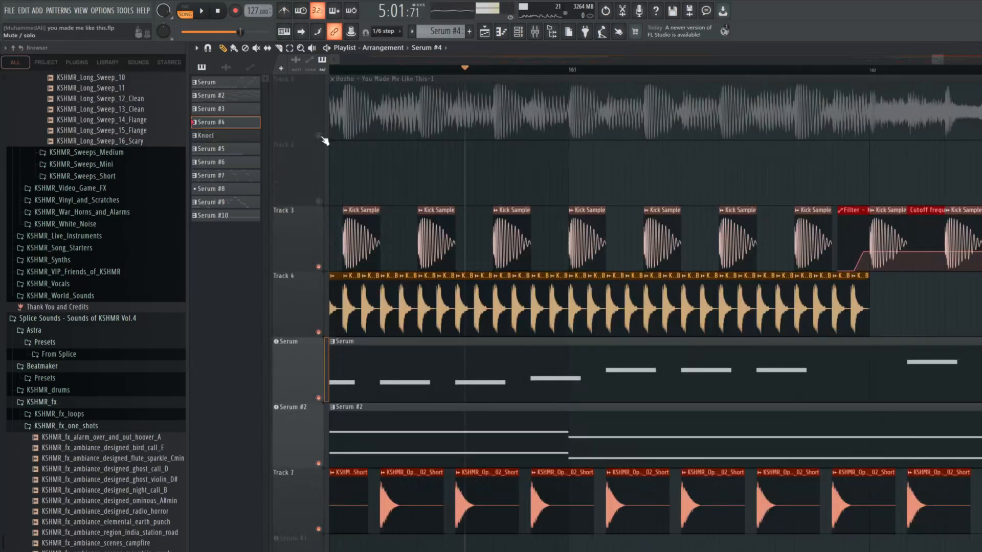
Solo the reference song on Track 1, play its transition into bar 162, and stop
right_click(322, 137)
key("space")
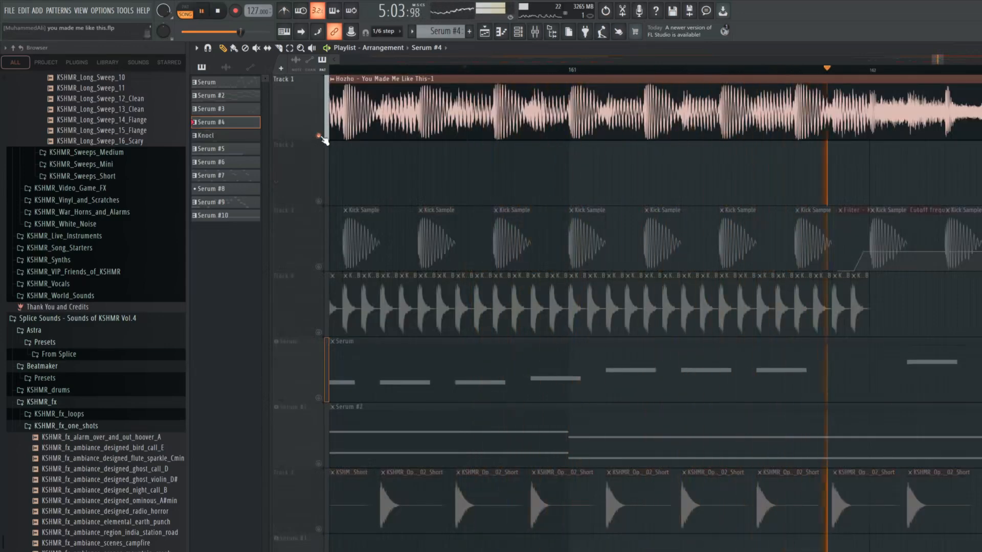
key("space")
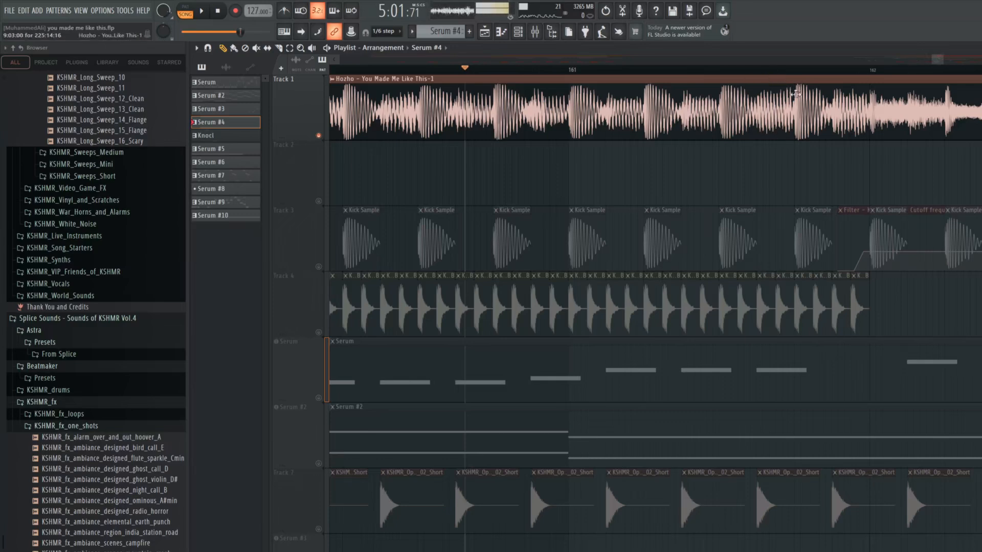
Unmute the reverse flute effect on Track 14 and the KSHMR_Crash_05 sample on Track 12
scroll(447, 237, "down", 6)
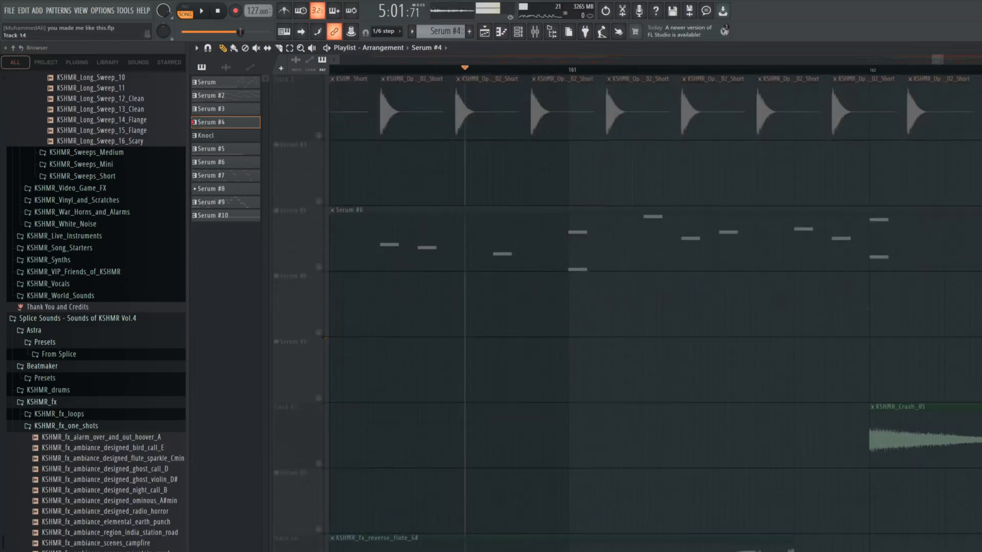
scroll(320, 403, "down", 6)
scroll(318, 236, "up", 1)
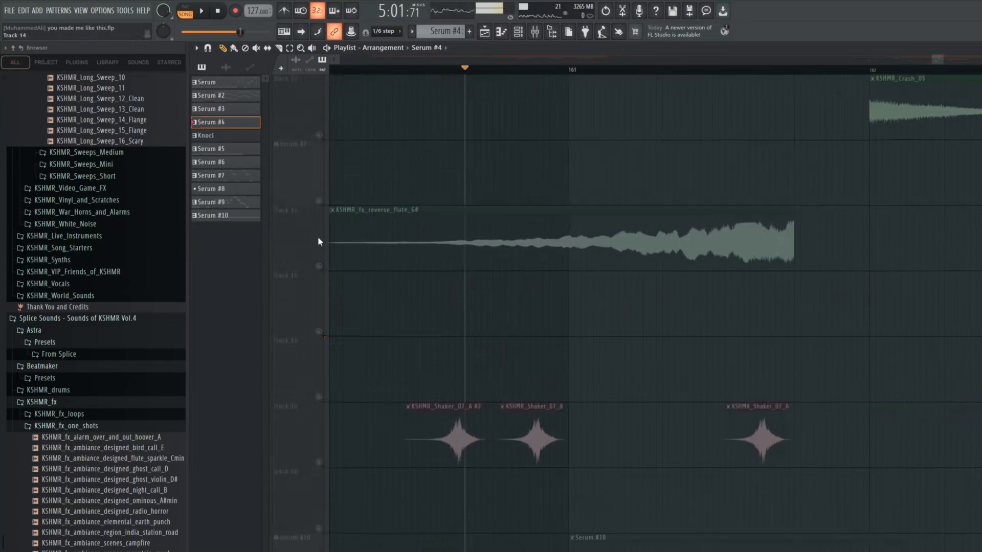
scroll(323, 268, "up", 3)
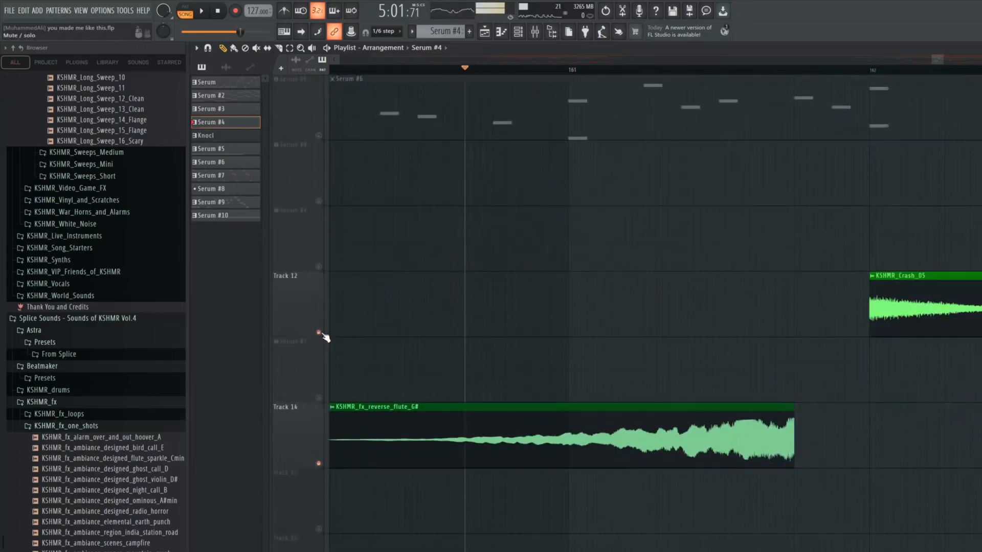
scroll(324, 333, "down", 1)
scroll(532, 213, "up", 9)
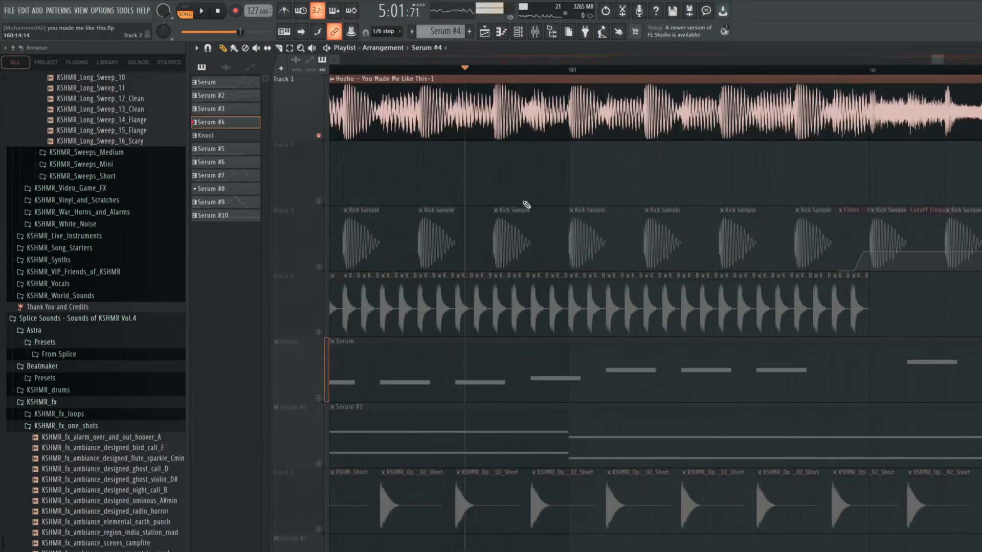
Mute the reference song on Track 1 and unmute the kick, shaker, Serum bass, Serum #2 pad and open hat
left_click(318, 135)
left_click(318, 266)
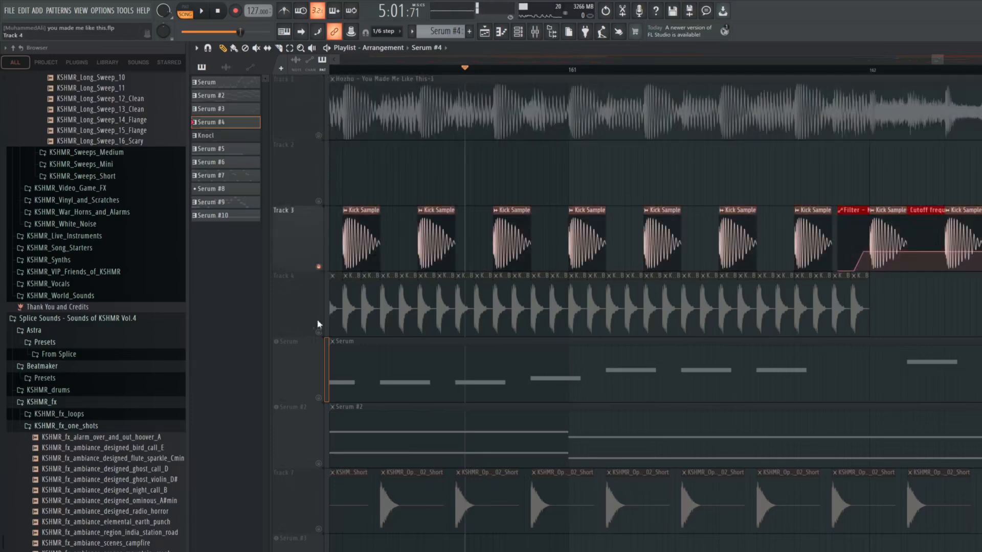
left_click(318, 332)
left_click(318, 397)
left_click(318, 463)
left_click(318, 528)
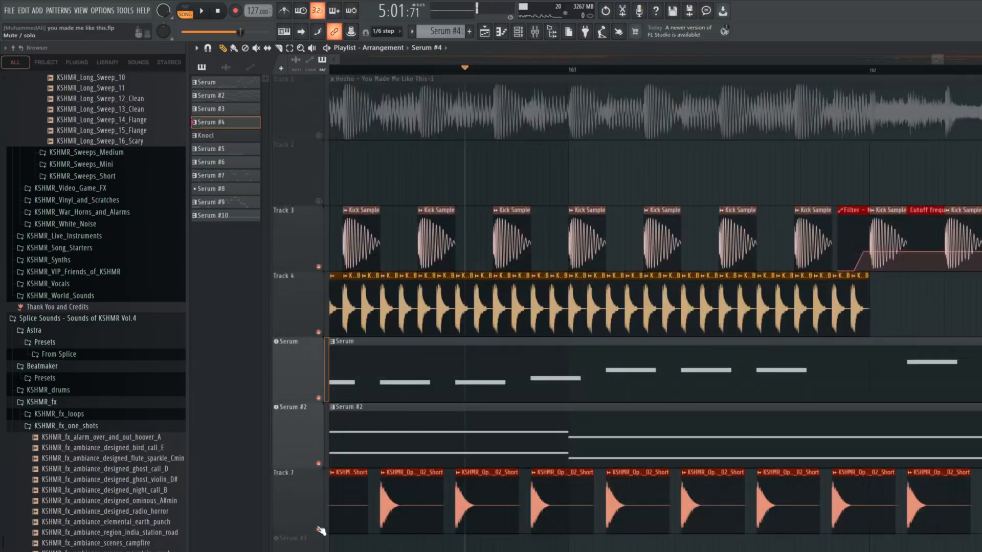
Play the full mix with the reverse flute and crash through the bar 162 transition, and stop
key("space")
scroll(609, 424, "down", 6)
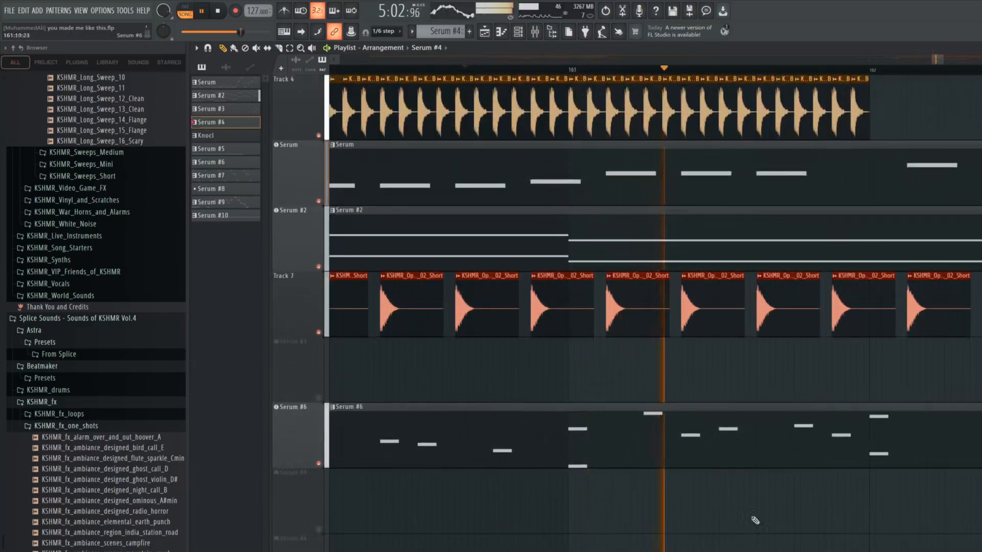
scroll(902, 363, "down", 4)
scroll(902, 363, "up", 6)
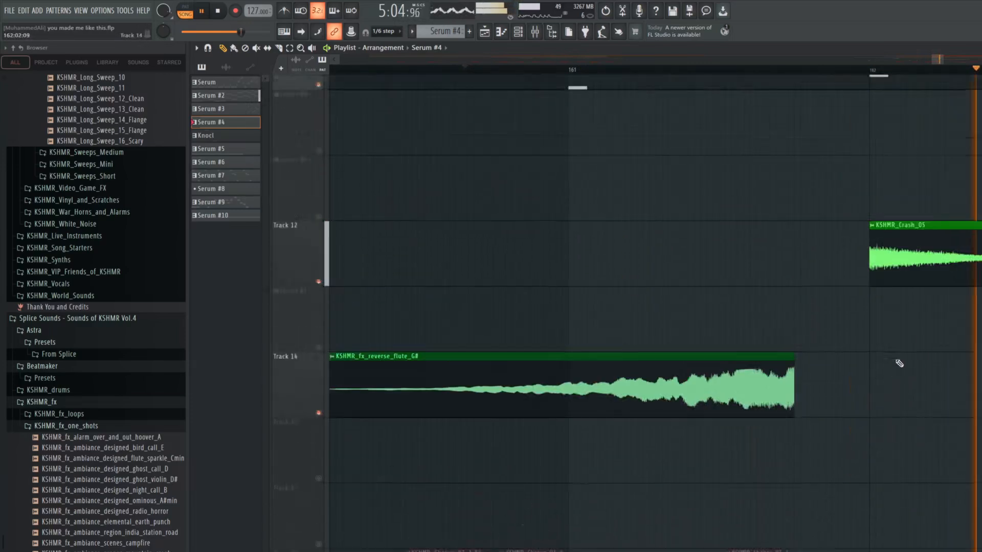
key("space")
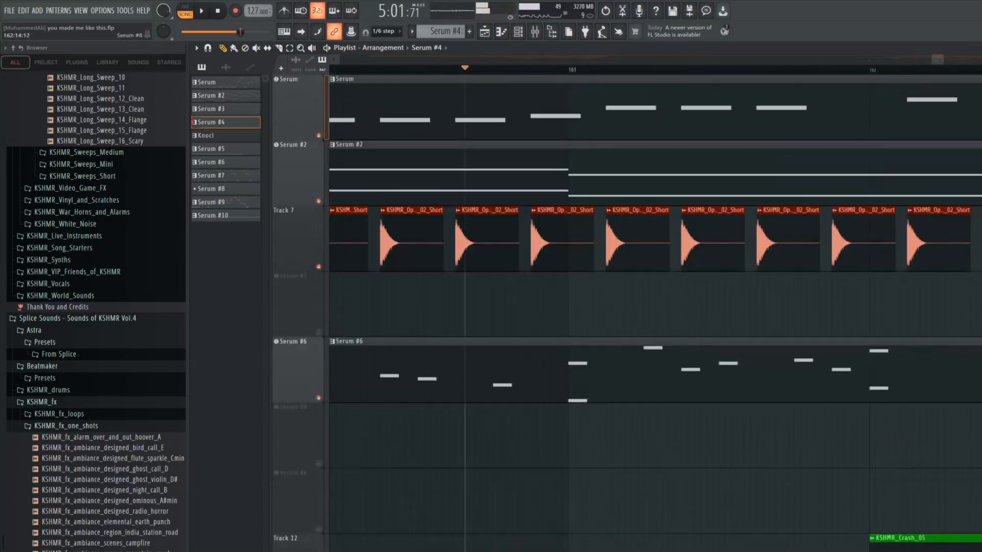
Move the playback start back to bar 149, where the kick drops out before bar 151
scroll(654, 312, "up", 2)
scroll(893, 381, "up", 4)
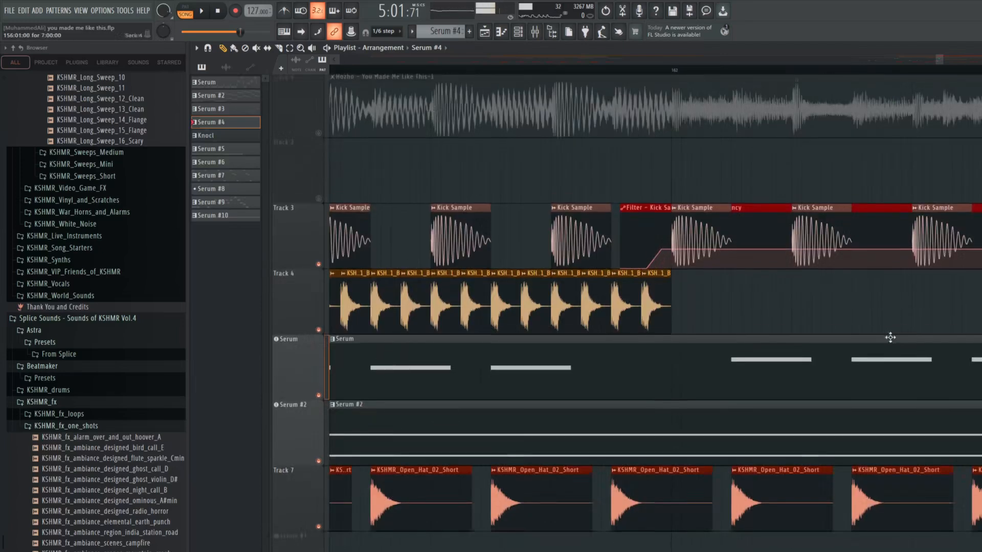
scroll(874, 307, "down", 5)
scroll(880, 92, "down", 2)
left_click_drag(931, 62, 919, 62)
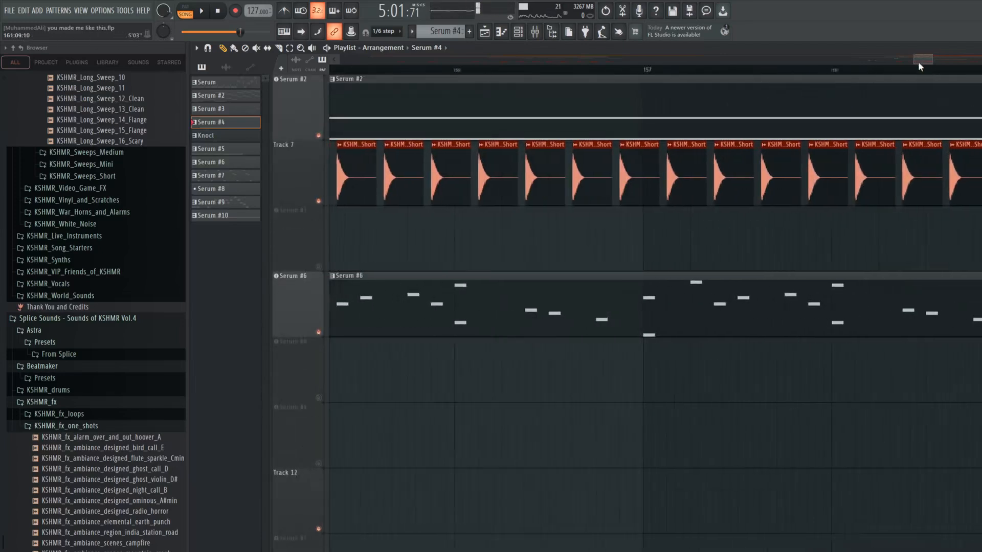
scroll(842, 199, "down", 5)
scroll(838, 200, "down", 3)
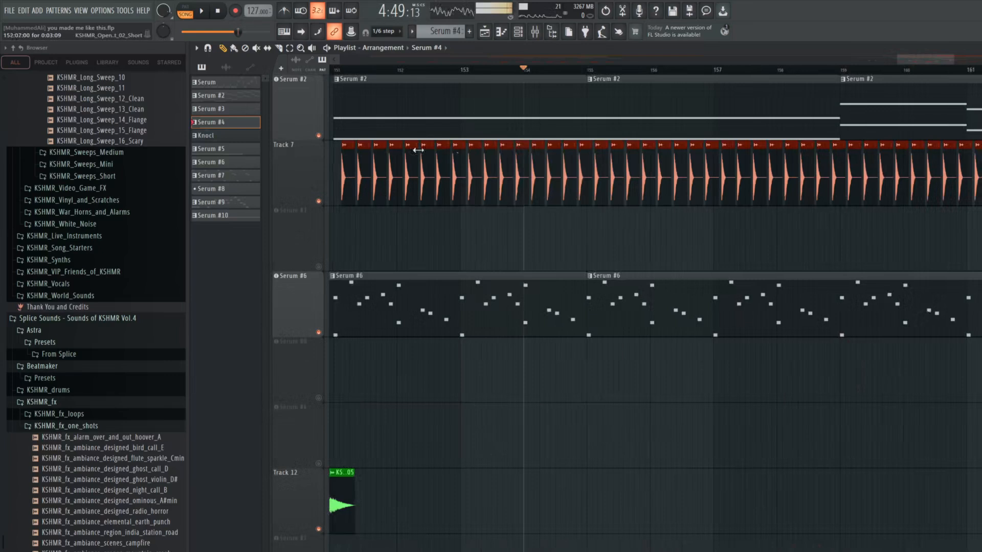
scroll(418, 150, "up", 3)
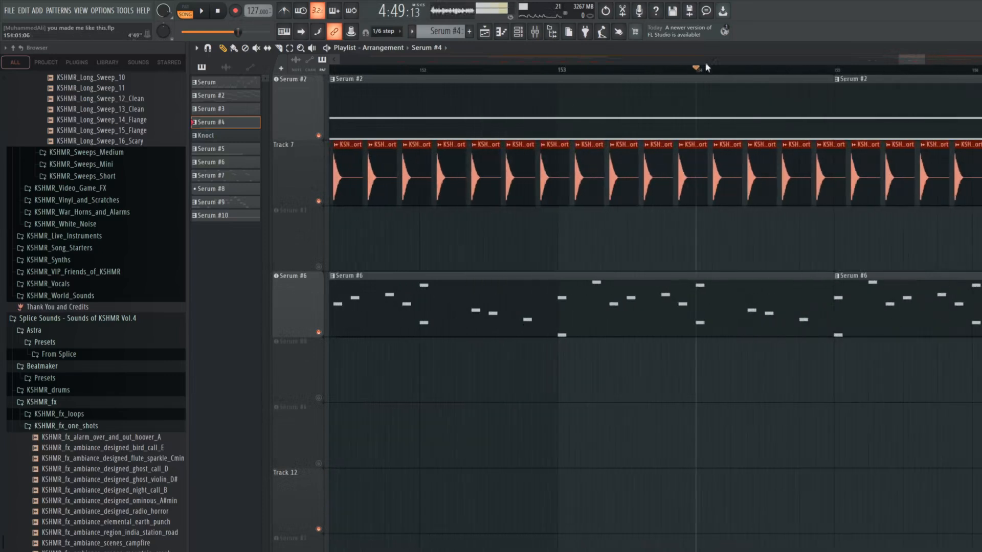
left_click_drag(904, 58, 893, 61)
scroll(673, 95, "up", 3)
scroll(583, 71, "down", 5)
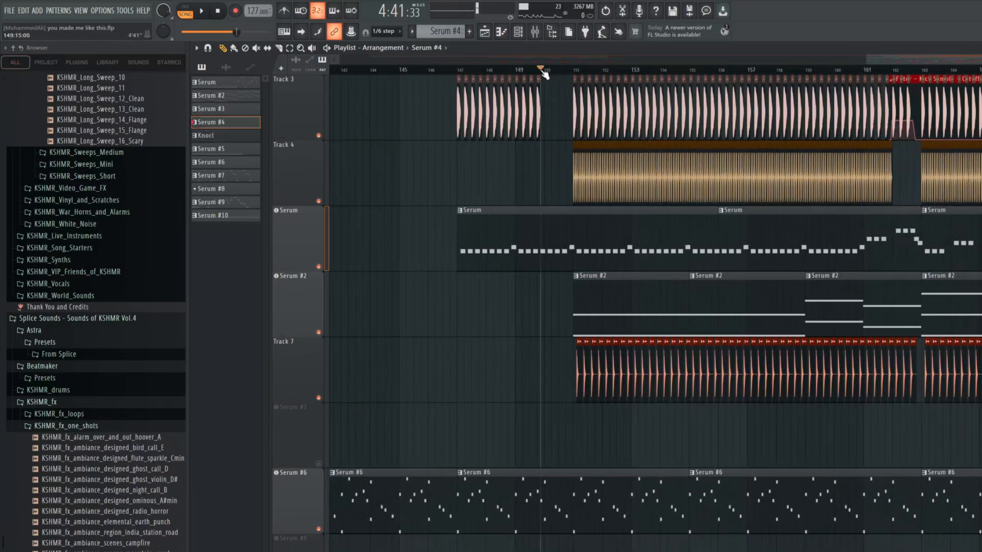
Play the overlapping crash hits on Track 12 leading into bar 151, and stop playback
scroll(542, 72, "up", 5)
scroll(603, 344, "down", 2)
scroll(632, 381, "down", 3)
key("space")
scroll(629, 371, "down", 3)
scroll(760, 325, "up", 2)
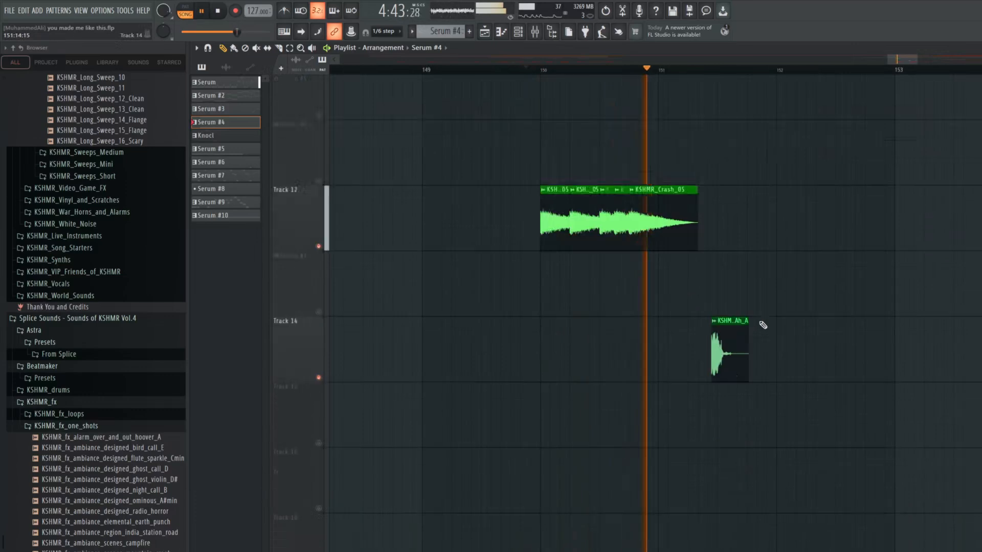
scroll(752, 390, "up", 2)
key("space")
Play the section with the KSHMR_Vocal_Shout_01_Ah_A sample on Track 14 after bar 151, and stop
scroll(693, 412, "up", 2)
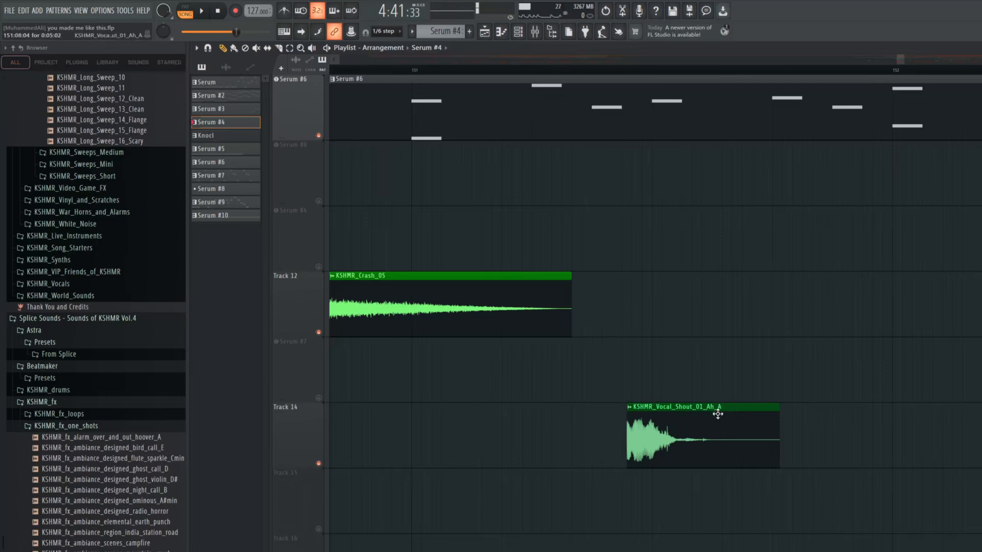
key("space")
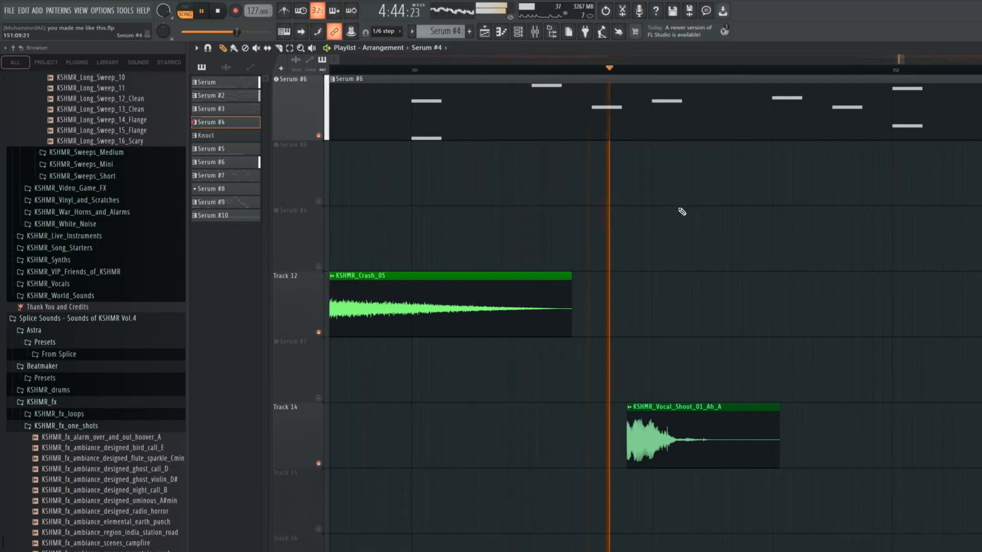
key("space")
Look through the remaining muted tracks around bar 150 to locate the Knocl pattern clips
scroll(688, 184, "down", 5)
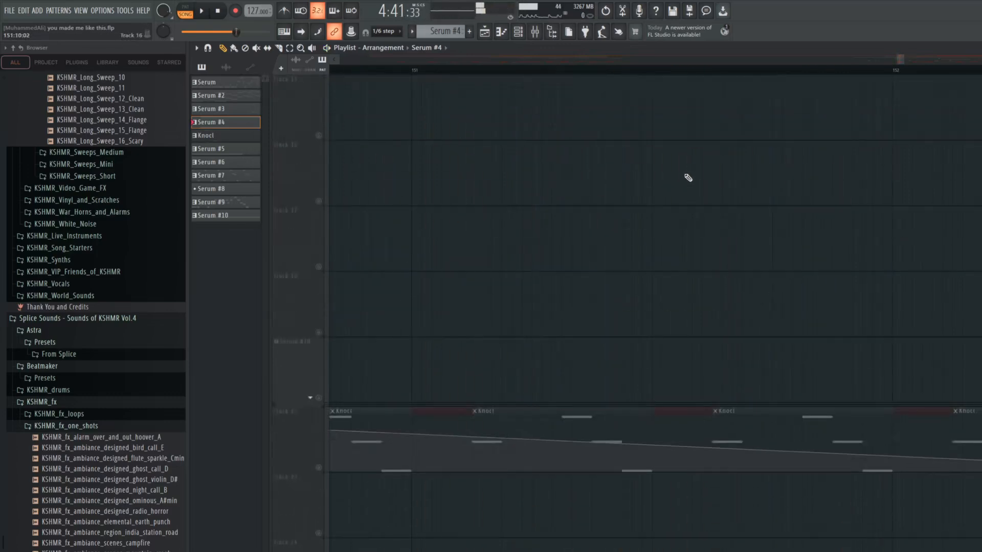
scroll(690, 172, "down", 3)
scroll(690, 174, "up", 10)
scroll(685, 202, "down", 4)
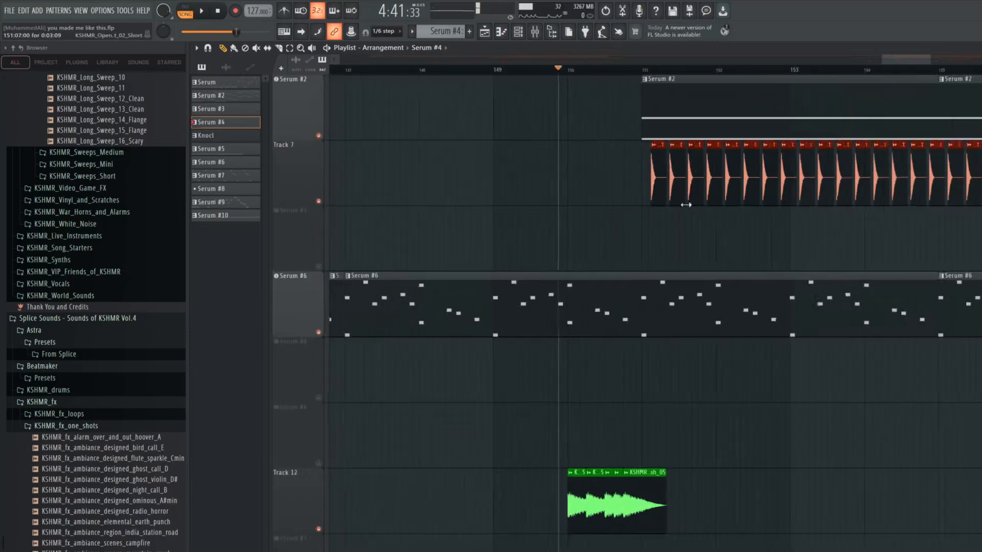
scroll(818, 266, "down", 9)
scroll(906, 299, "up", 2)
scroll(900, 305, "up", 1)
scroll(429, 373, "up", 3)
scroll(429, 373, "down", 2)
scroll(438, 358, "down", 3)
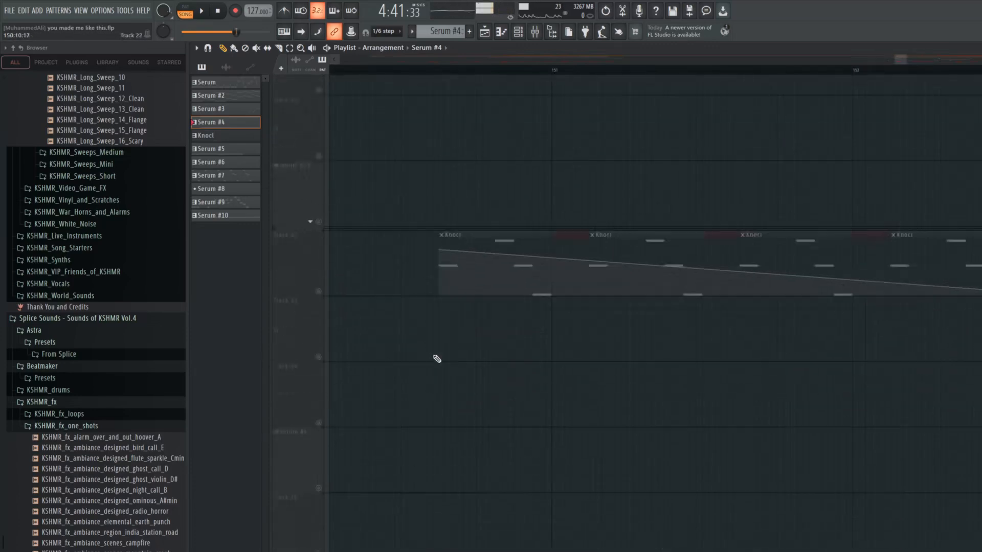
scroll(438, 353, "up", 1)
Set playback to start just before the first Knocl clip in bar 150, unmute Track 22, and play it
left_click(427, 73)
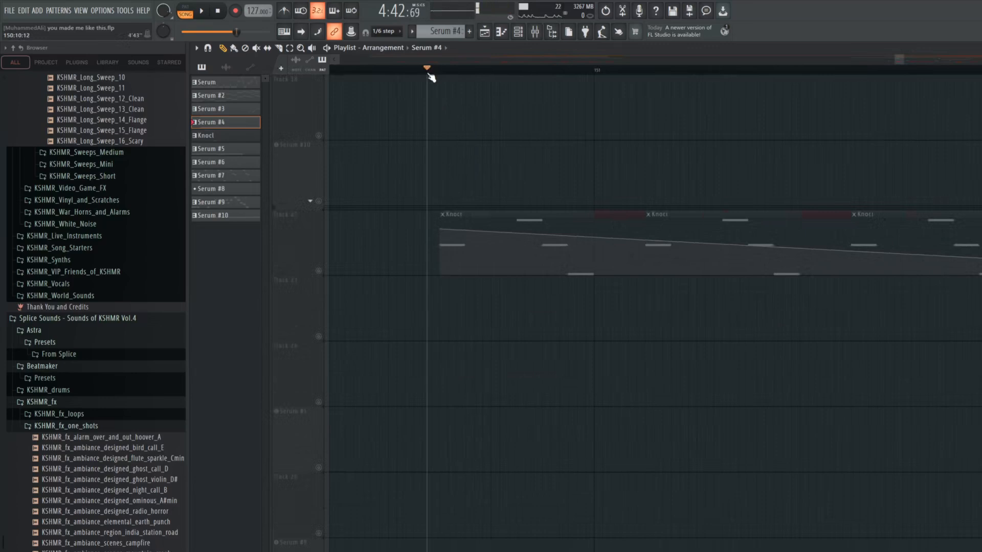
scroll(504, 125, "up", 1)
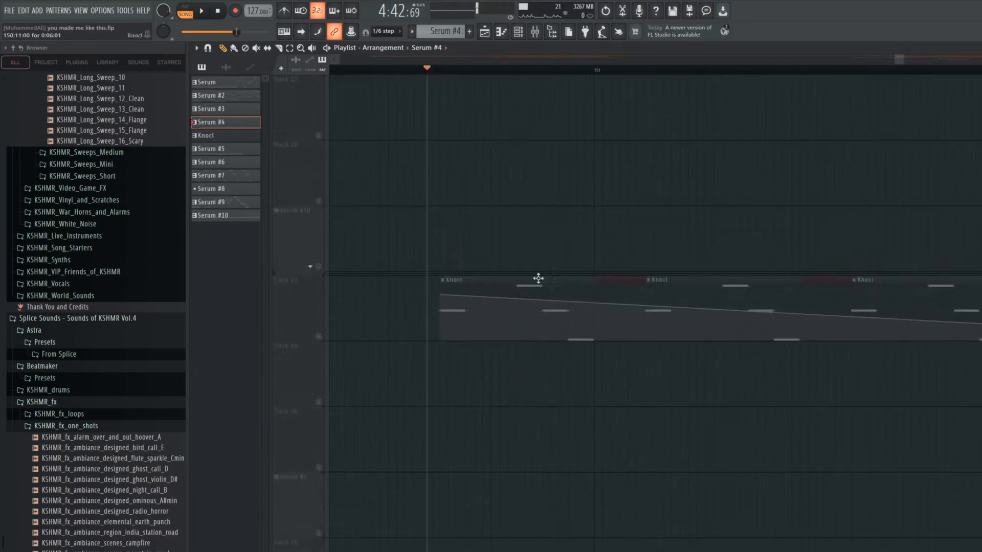
left_click(320, 337)
key("space")
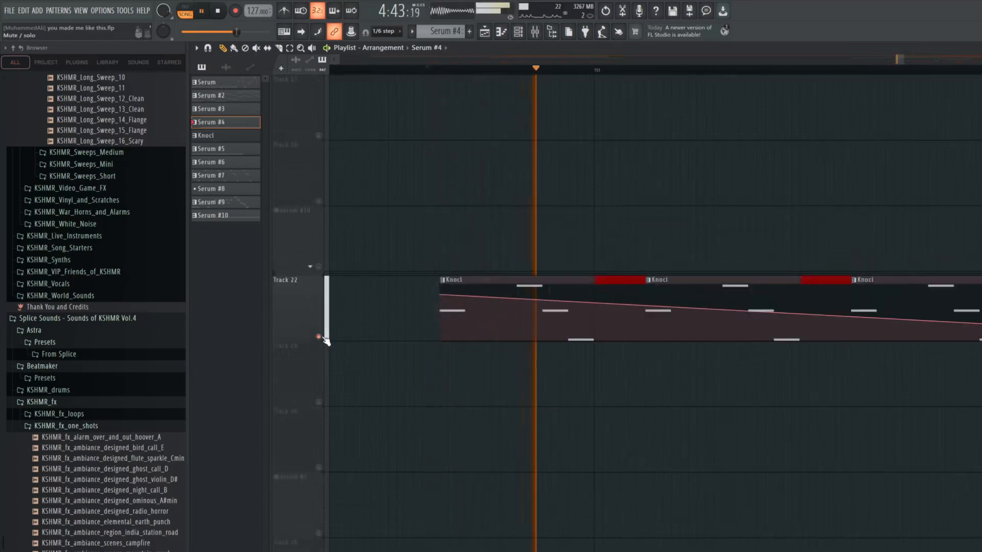
Stop playback, look over the Knocl clips on Track 22, and view the Knocl pattern's notes in the piano roll
key("space")
scroll(403, 314, "up", 3)
scroll(669, 493, "down", 3)
scroll(643, 412, "down", 3)
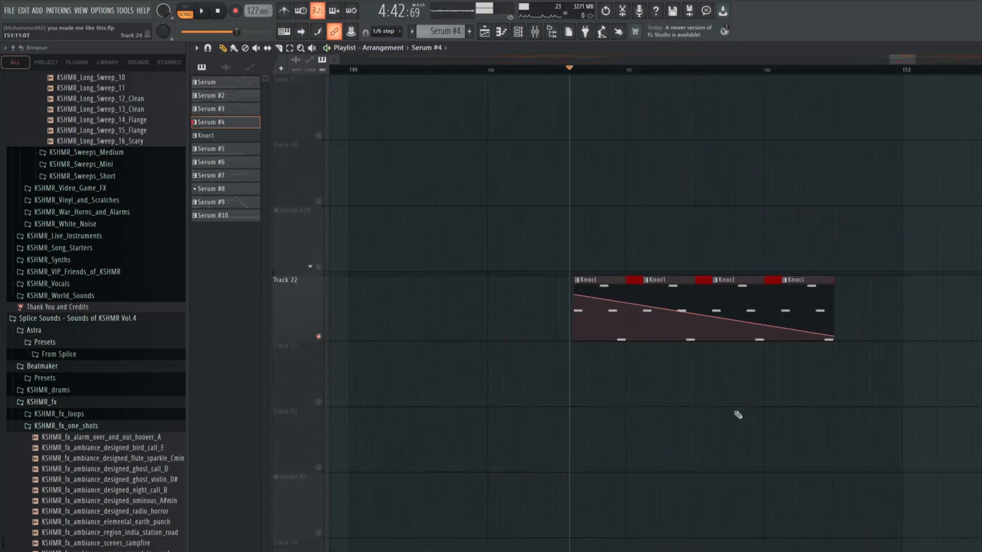
scroll(674, 265, "up", 8)
scroll(660, 286, "down", 5)
scroll(643, 409, "up", 4)
double_click(513, 494)
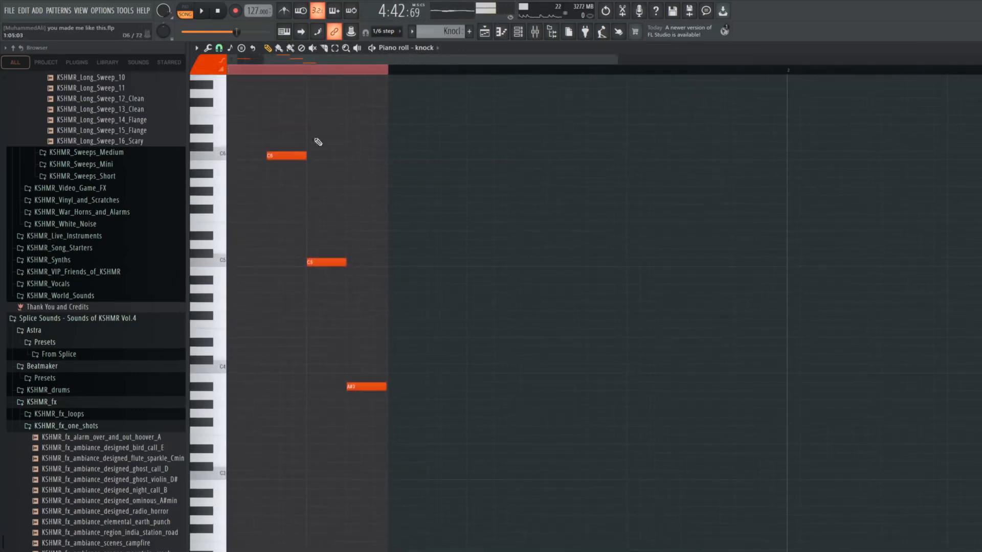
left_click(485, 36)
Set playback to start just before bar 154, solo Track 18, and audition the vocal recording clip several times
scroll(614, 353, "right", 6)
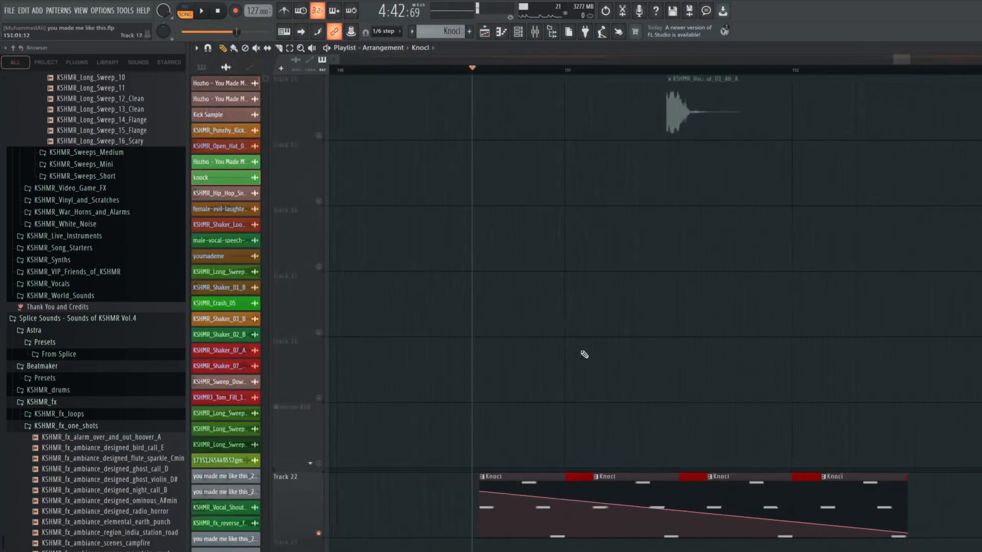
left_click(534, 70)
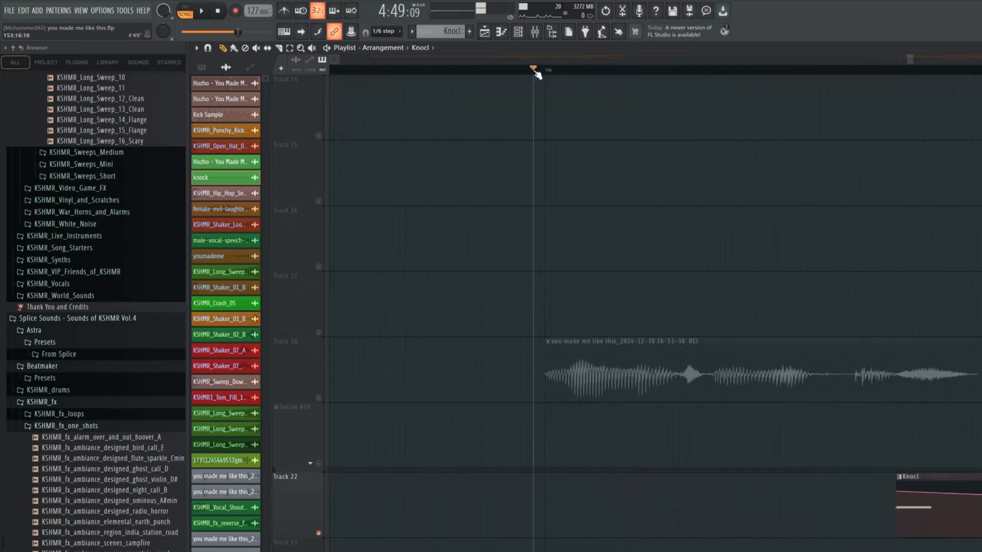
right_click(319, 397)
key("space")
key("space")
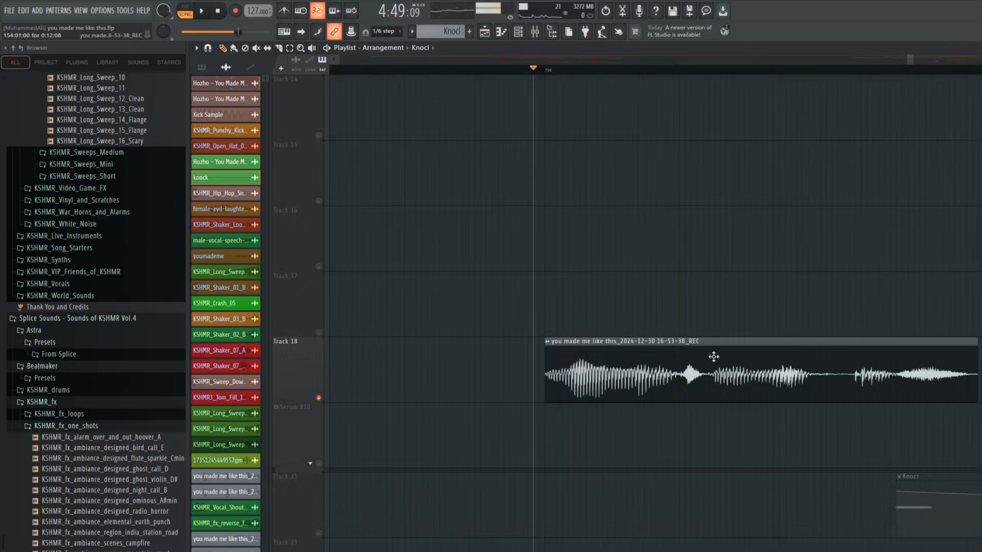
key("space")
key("space")
key("space")
key("space")
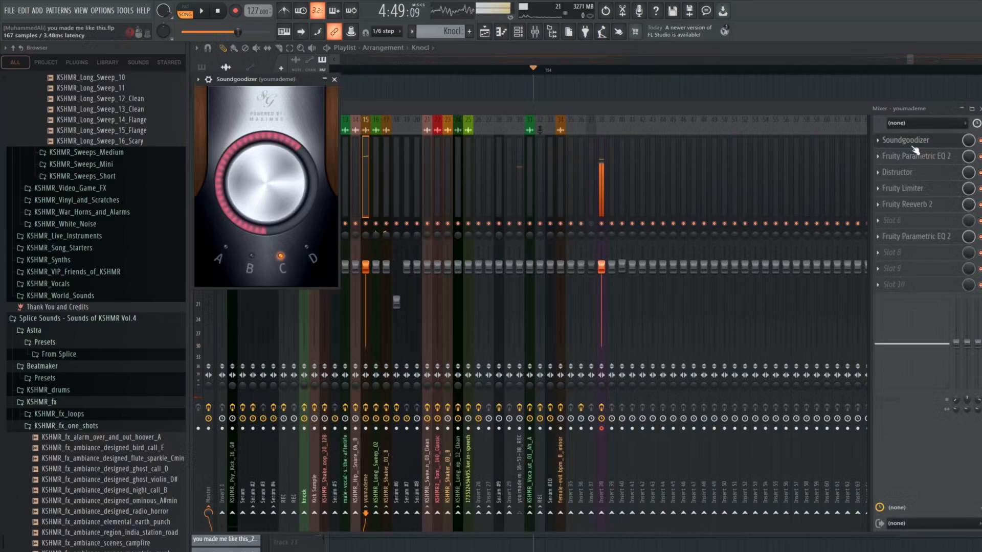
Inspect the first Fruity Parametric EQ 2 and the Distructor on the youmademe mixer track while playing the vocal
left_click(918, 156)
key("space")
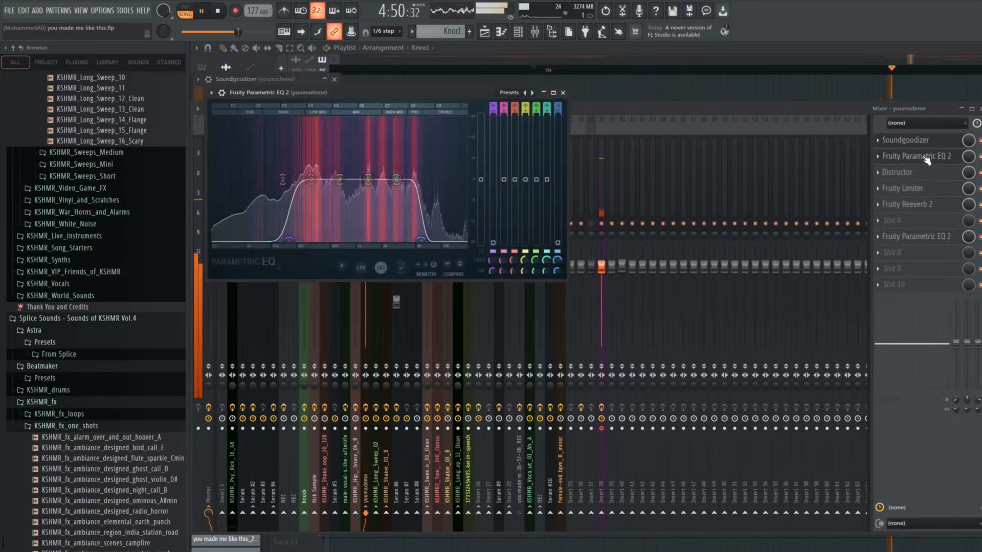
key("space")
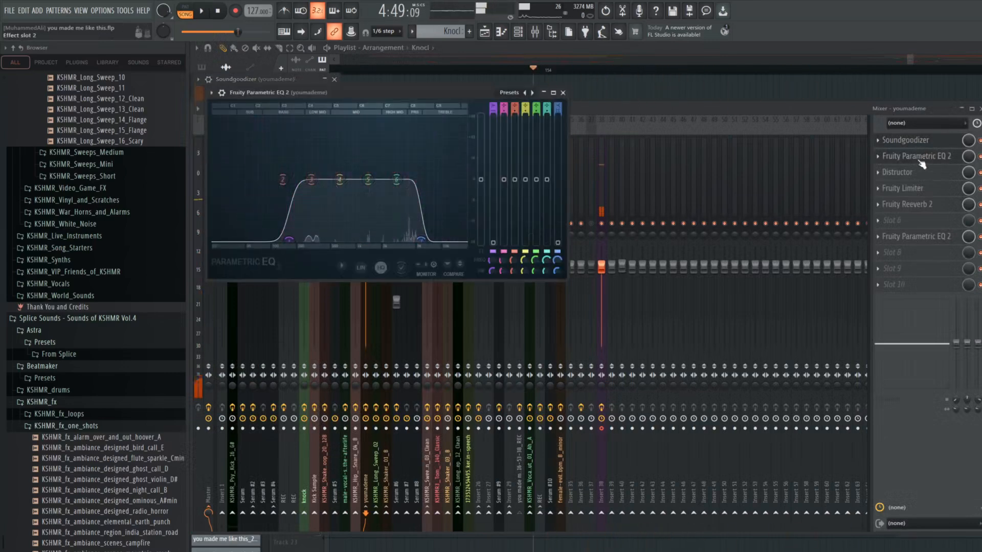
left_click(910, 173)
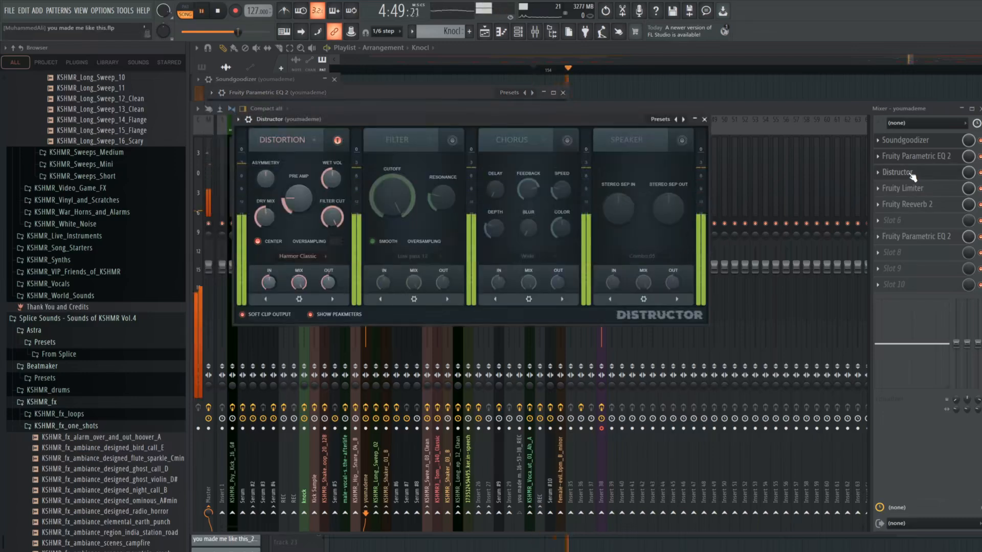
left_click(704, 119)
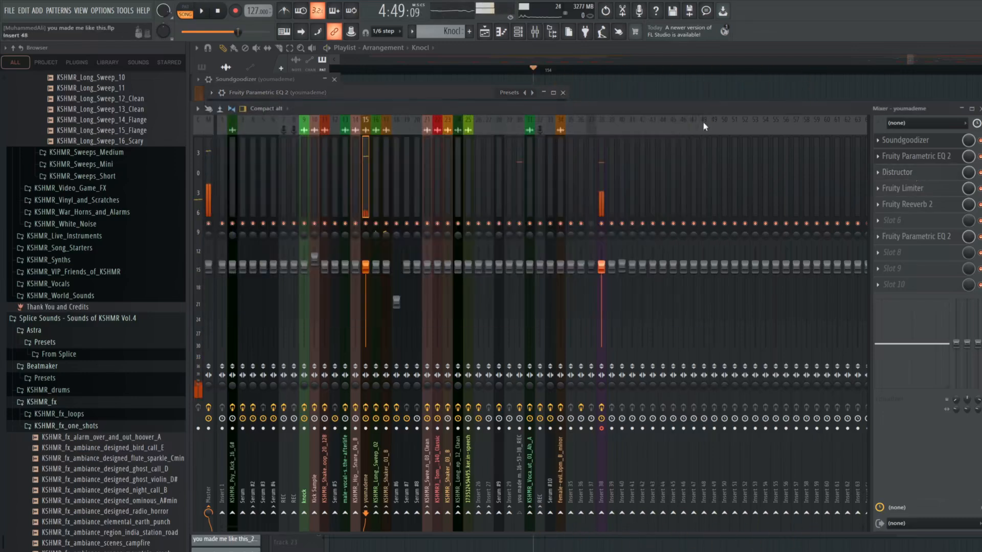
View the second Fruity Parametric EQ 2 on the youmademe mixer track, play the vocal through it, and close it
left_click(933, 241)
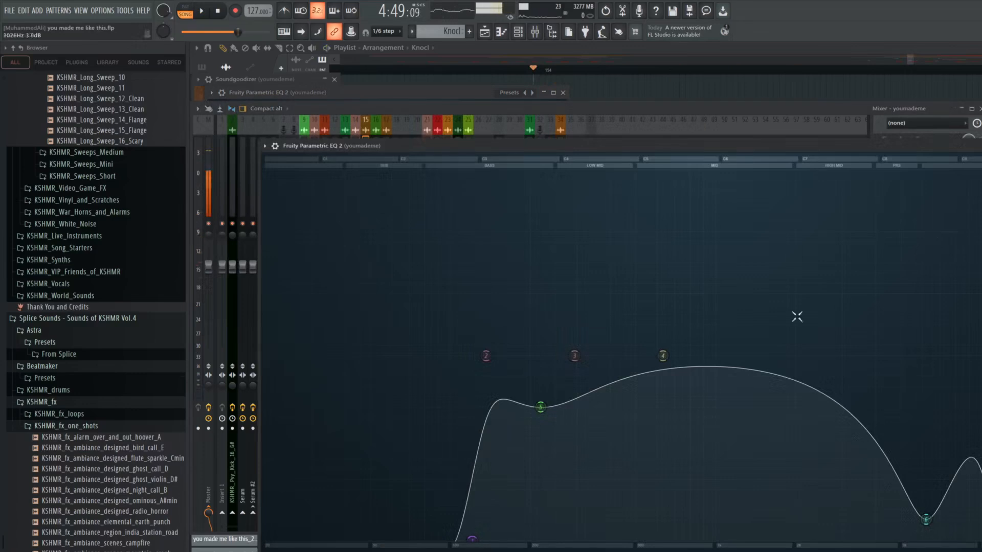
key("space")
key("space")
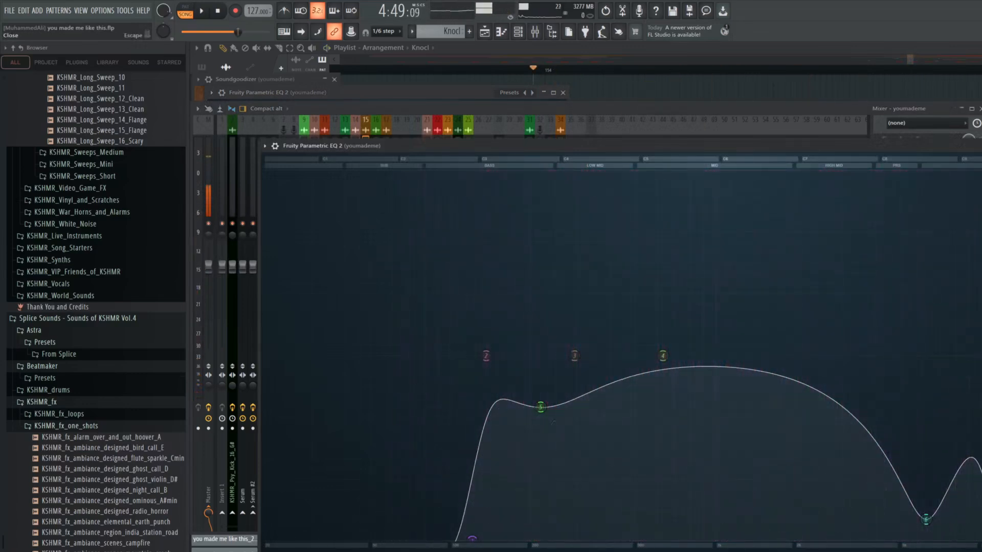
key("Escape")
Play the vocal again, close the mixer, and check the vocal recording's audio clip settings
key("space")
key("space")
left_click(980, 108)
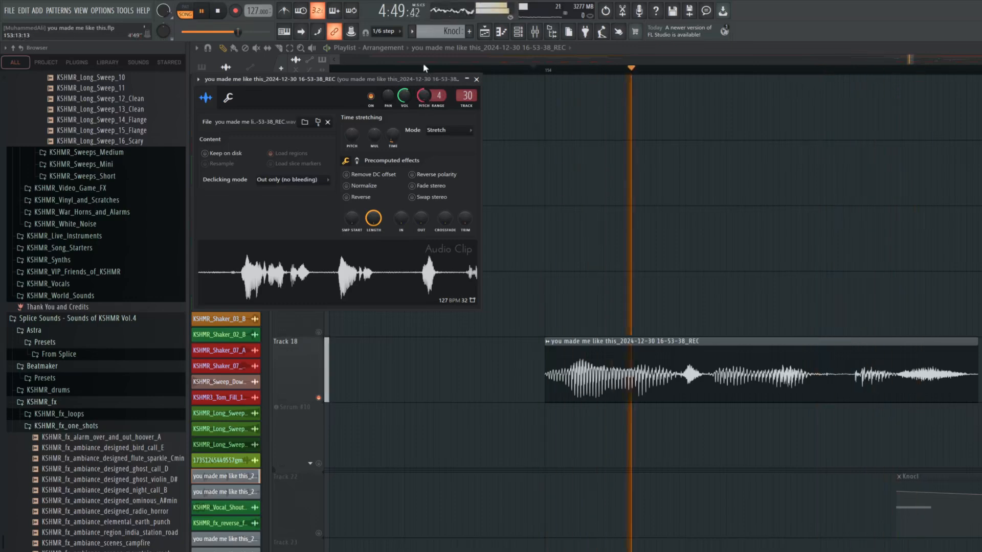
left_click(476, 77)
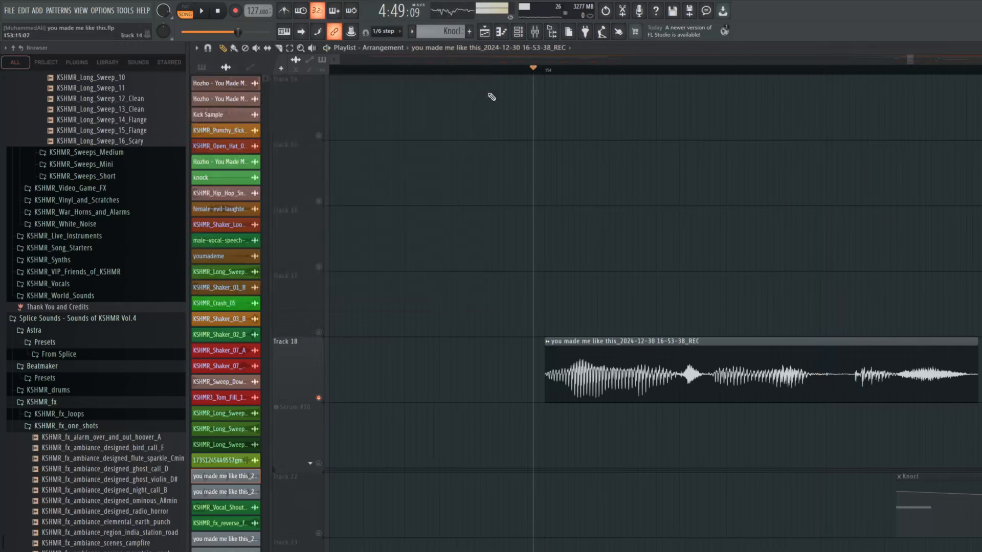
Play all tracks together from just before bar 151, following the vocal, shaker and Knocl clips through bar 156
scroll(635, 278, "up", 10)
left_click(422, 70)
key("space")
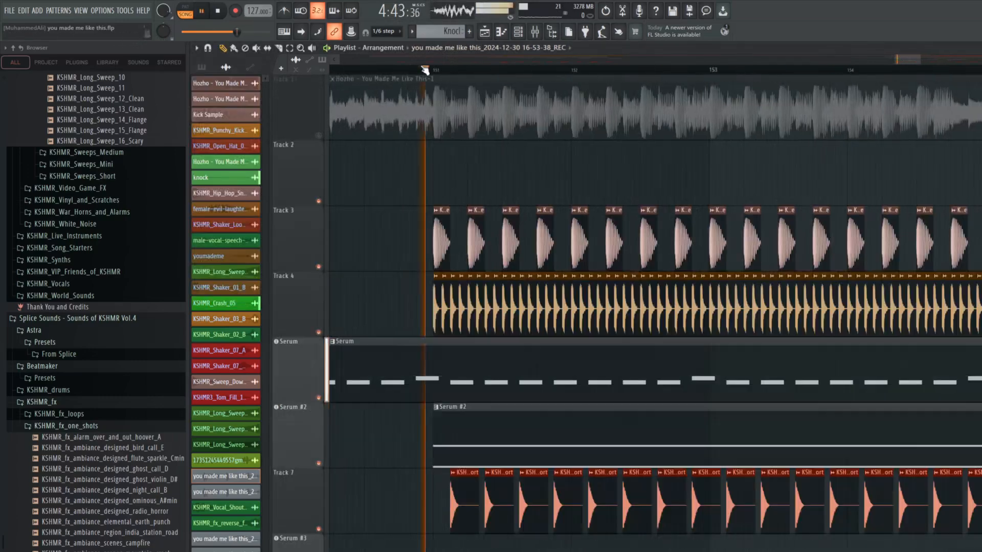
scroll(493, 189, "down", 7)
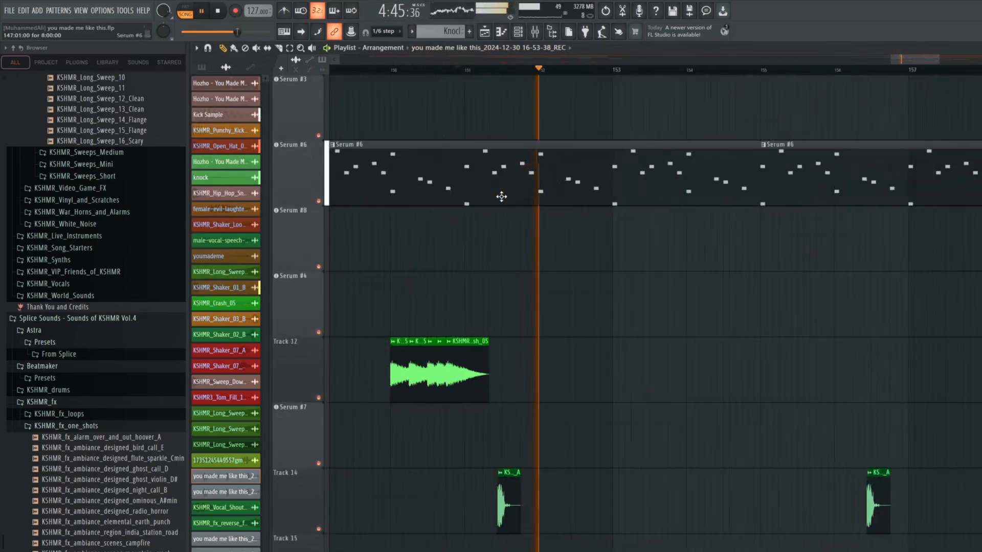
scroll(499, 259, "down", 6)
scroll(721, 204, "up", 3)
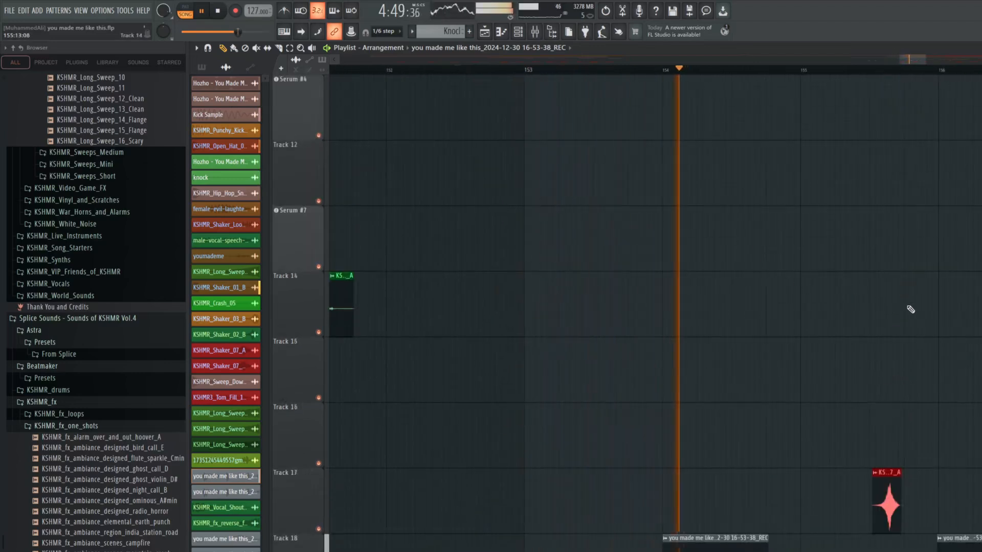
scroll(852, 307, "down", 5)
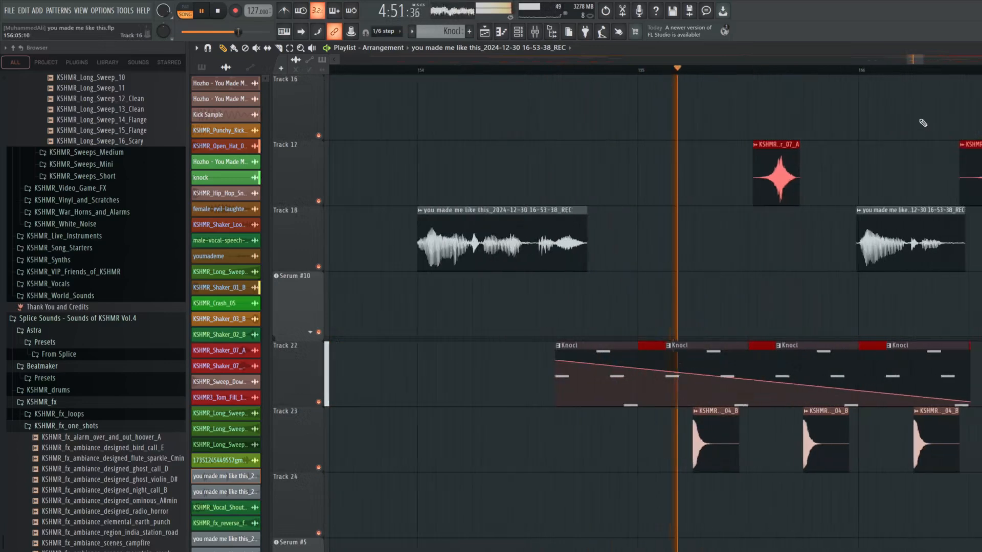
scroll(839, 240, "up", 1)
scroll(654, 306, "up", 3)
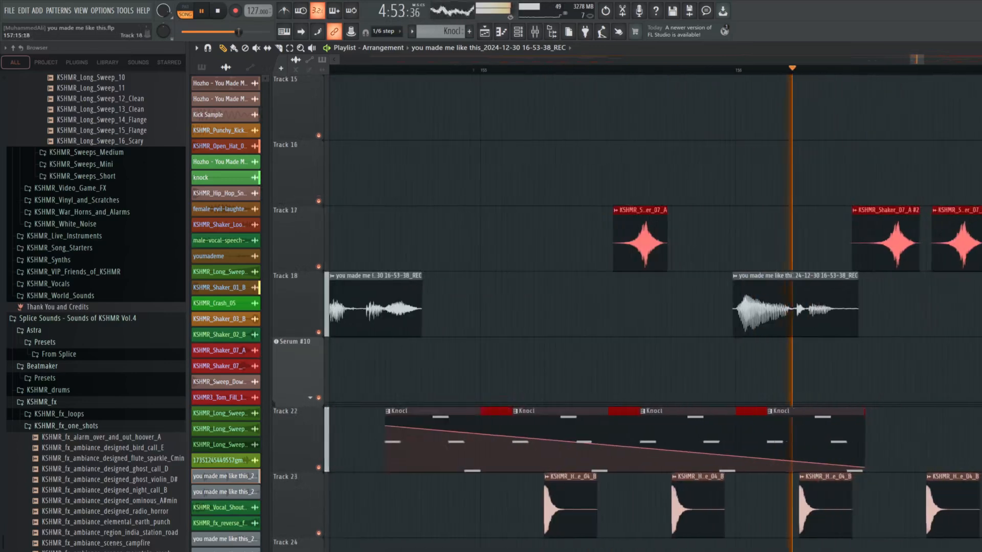
Follow playback past the reverse flute on Track 14 to the KSHMR_Crash_05 clip on Track 12, and stop
scroll(932, 106, "down", 2)
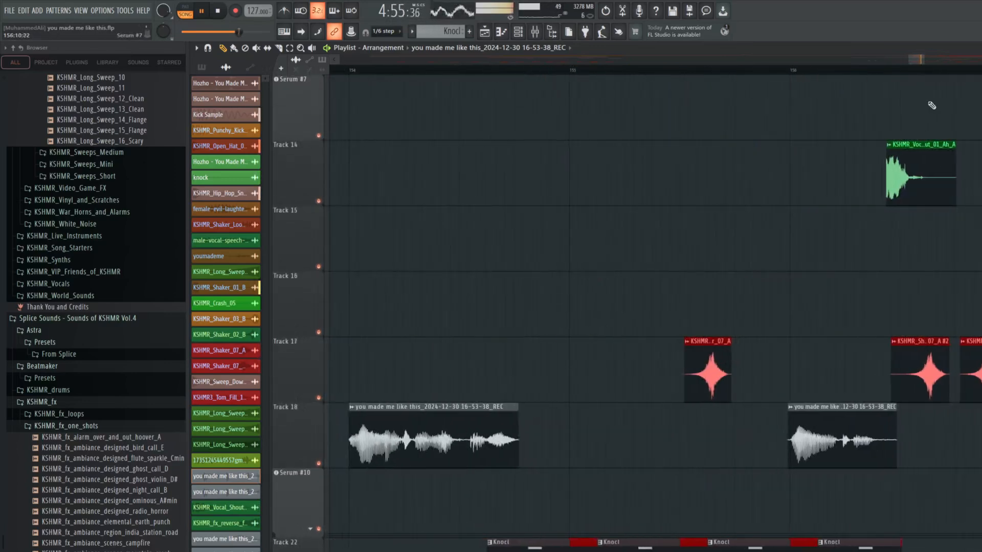
scroll(937, 59, "down", 3)
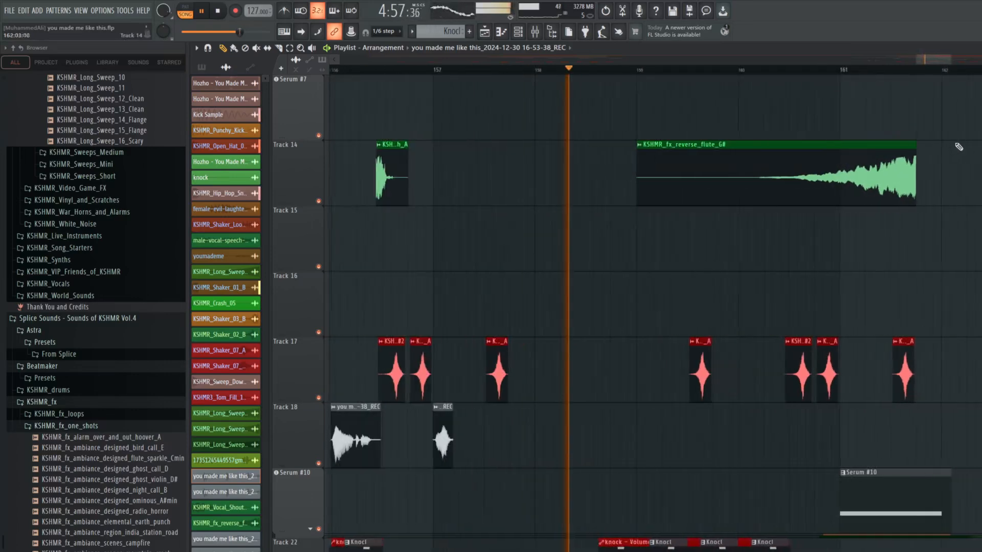
left_click_drag(947, 58, 960, 58)
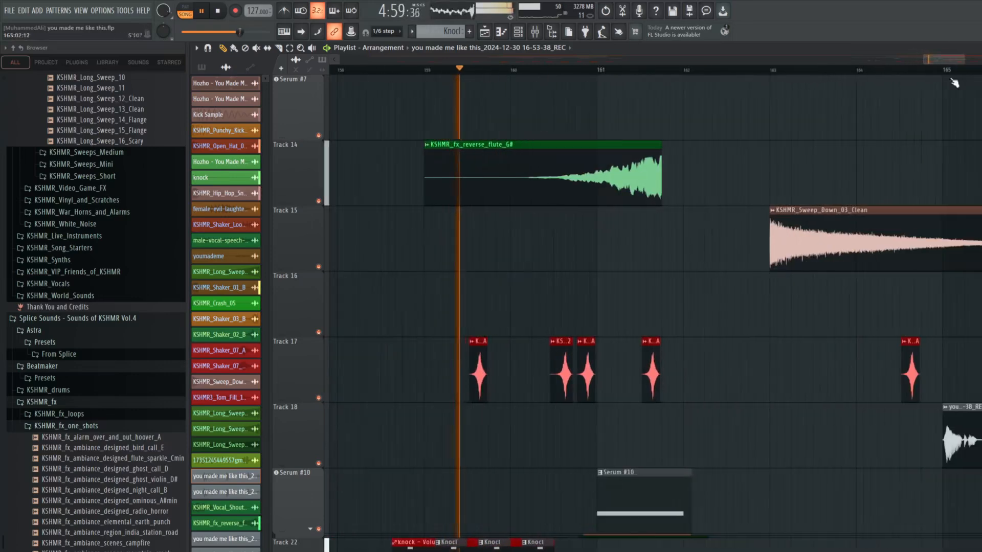
scroll(796, 193, "up", 1)
scroll(792, 199, "up", 2)
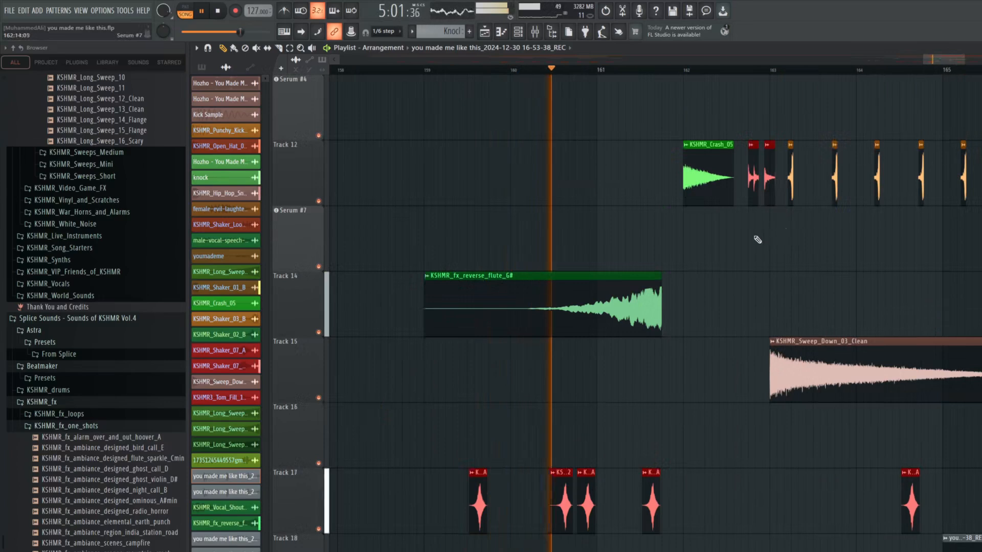
scroll(749, 244, "up", 1)
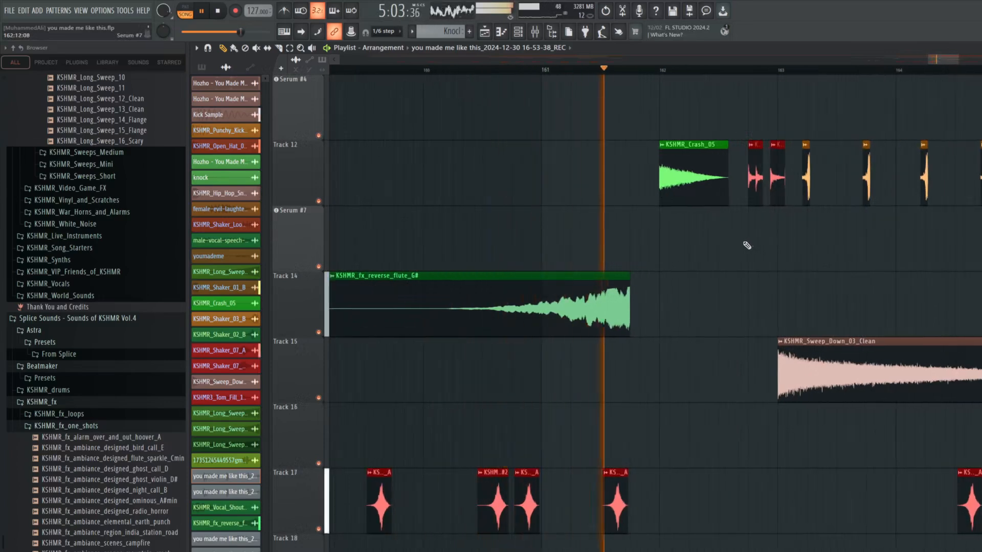
scroll(747, 245, "up", 1)
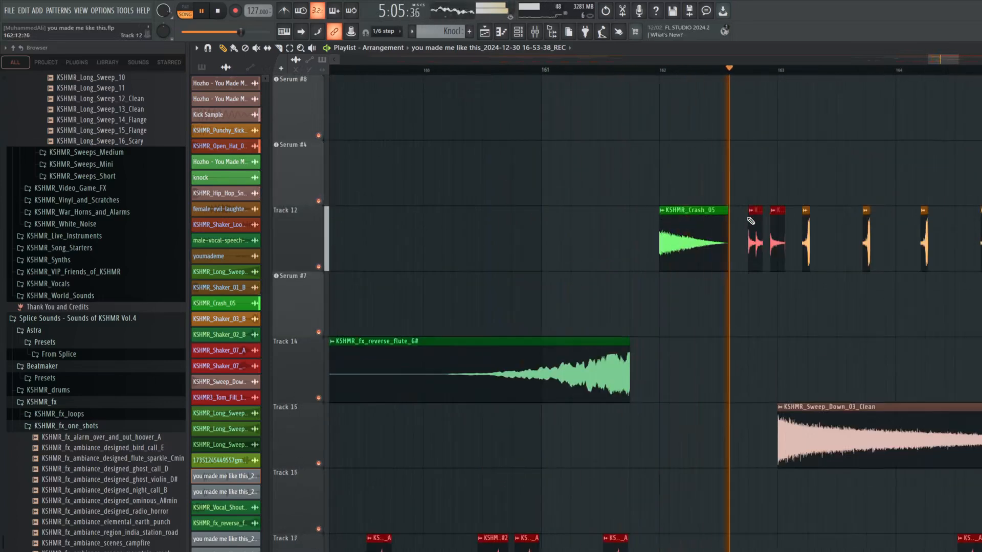
key("space")
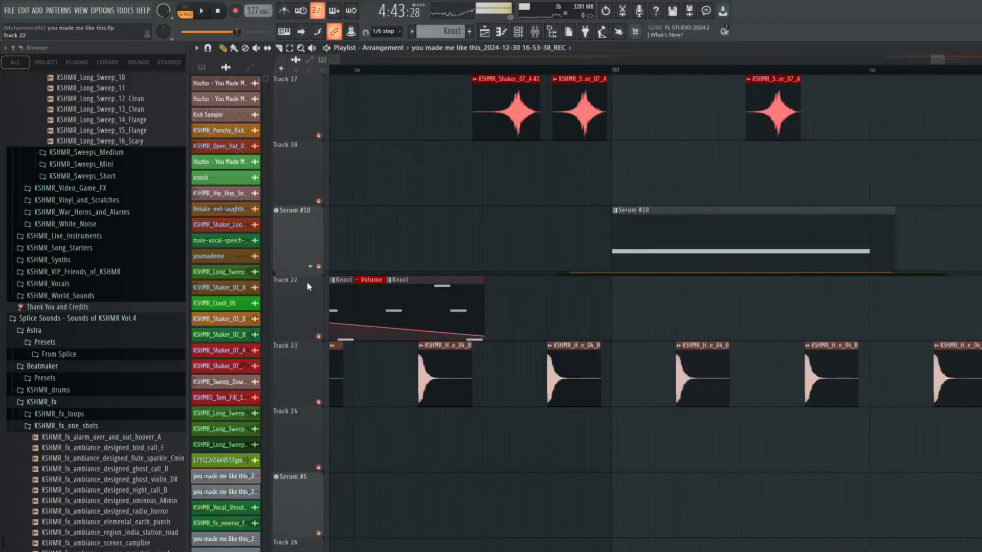
Expand the Serum #10 track group, solo it with its A Fine and Fil Cutoff automation, and play the transition
left_click(310, 266)
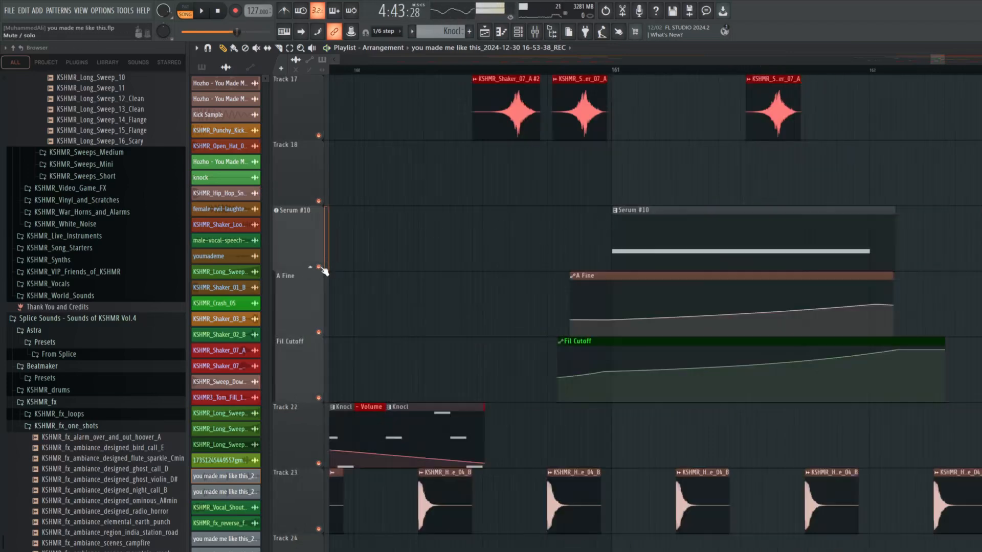
right_click(319, 267)
key("space")
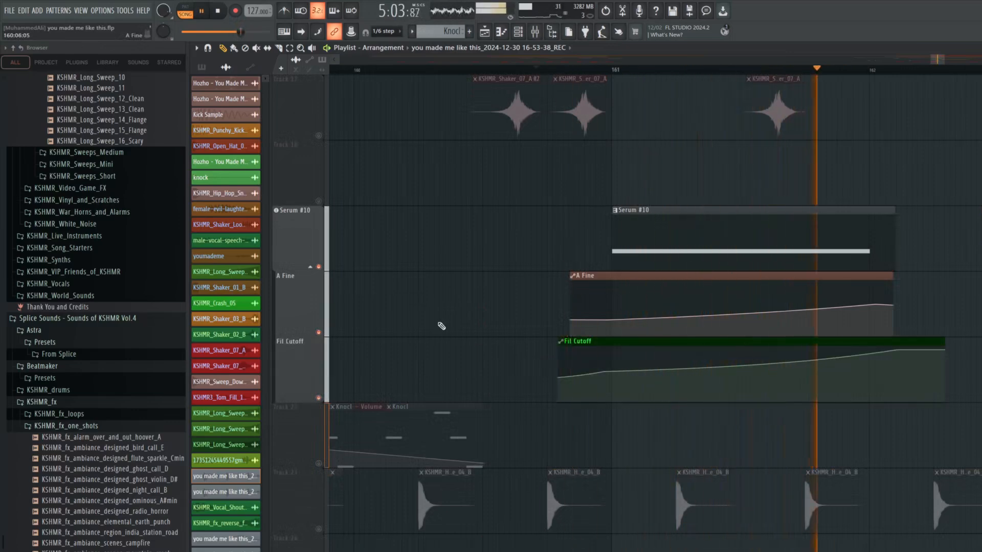
key("space")
Examine the oscillator and FX settings of the Serum #10 transition preset, and close the synth
double_click(310, 231)
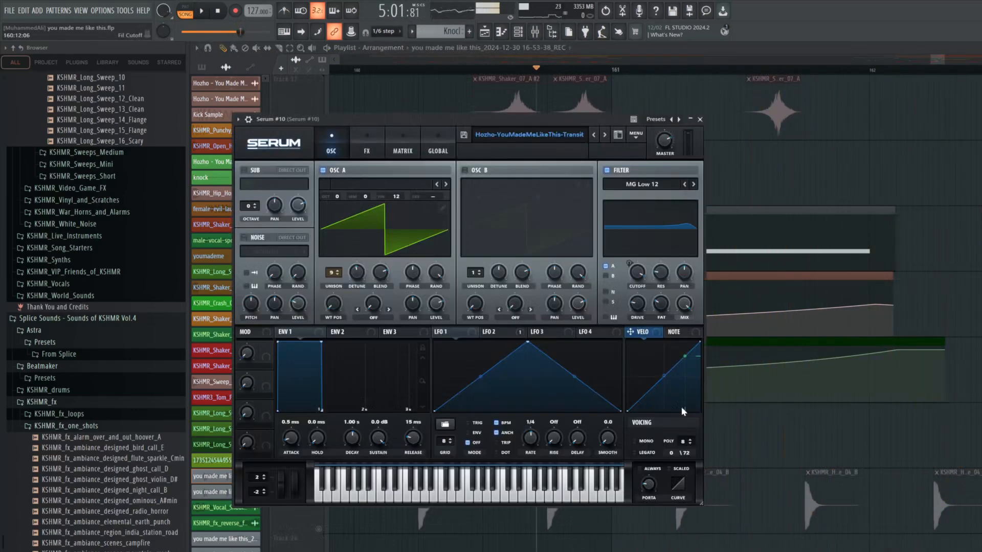
left_click(365, 155)
key("Escape")
Mute the A Fine and Fil Cutoff automation tracks, play Serum #10 without them, and check its filter cutoff
left_click(318, 331)
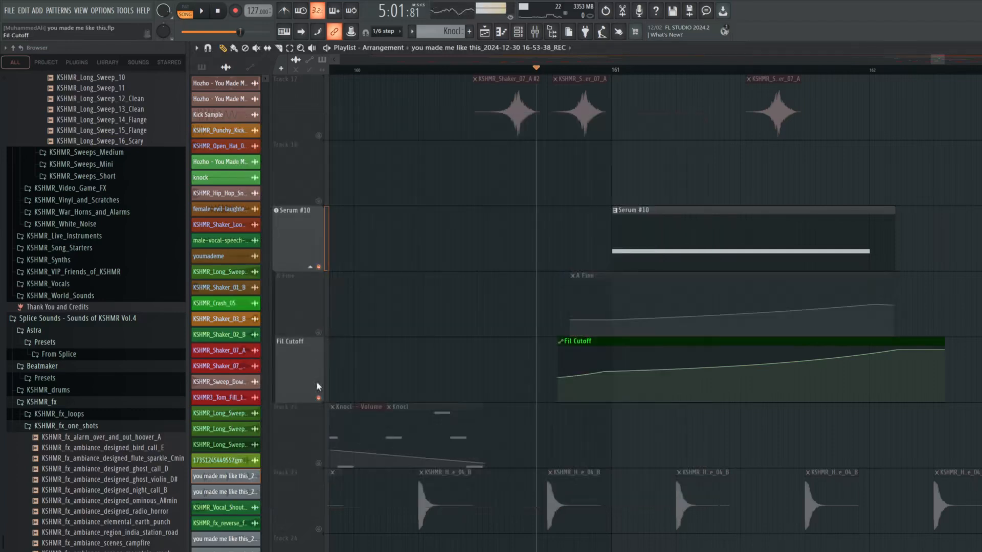
left_click(318, 398)
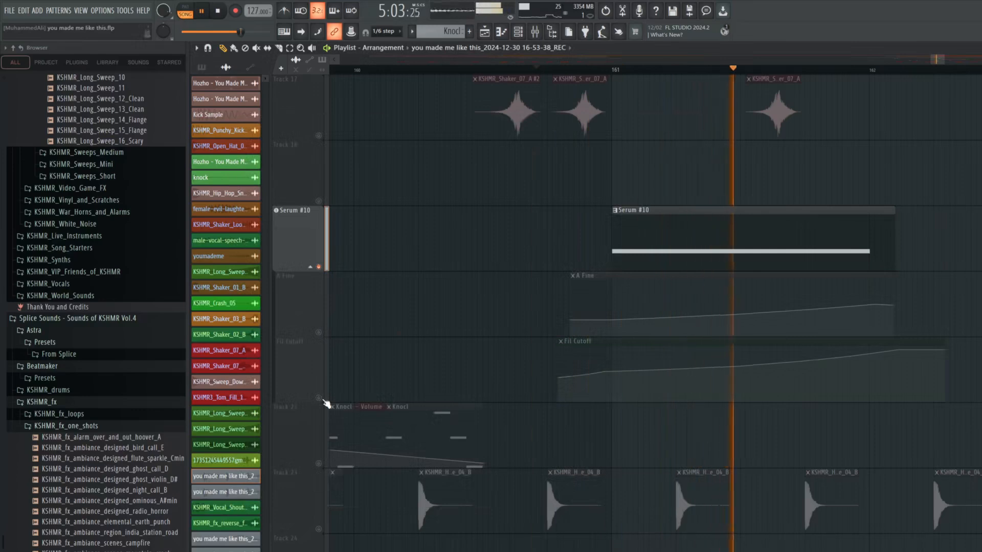
left_click(308, 232)
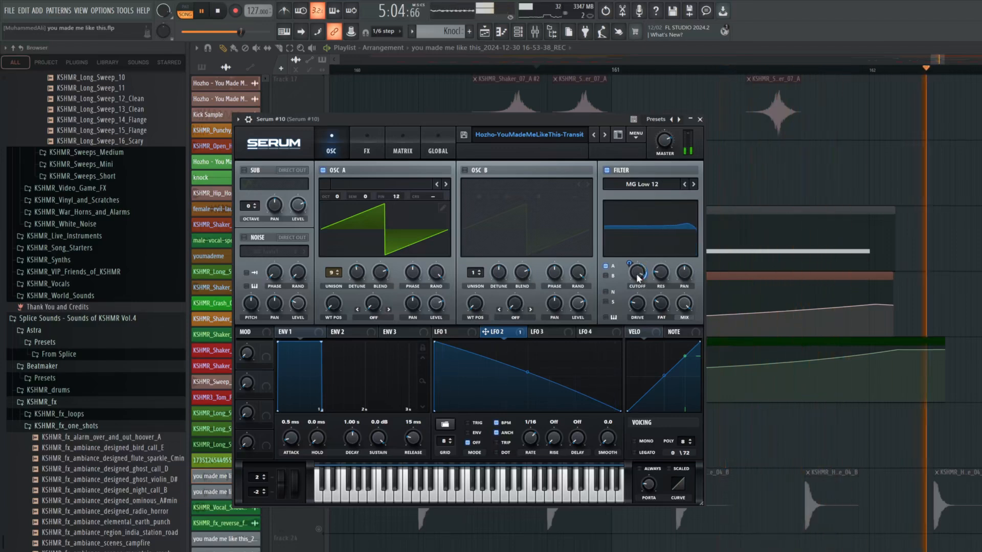
left_click(699, 119)
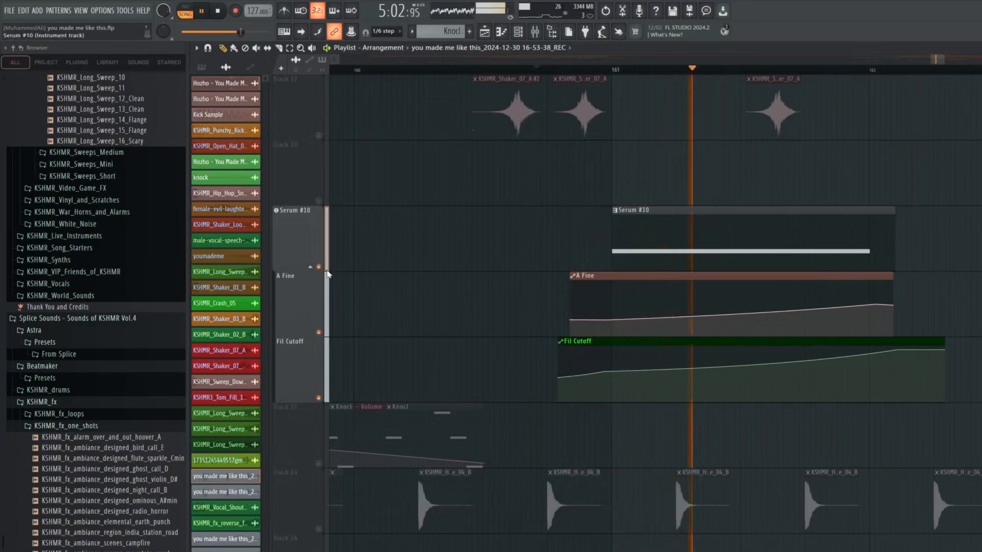
Play the Serum #10 transition with its automation, check the OSC A fine tuning and filter cutoff movement, and close the synth
key("space")
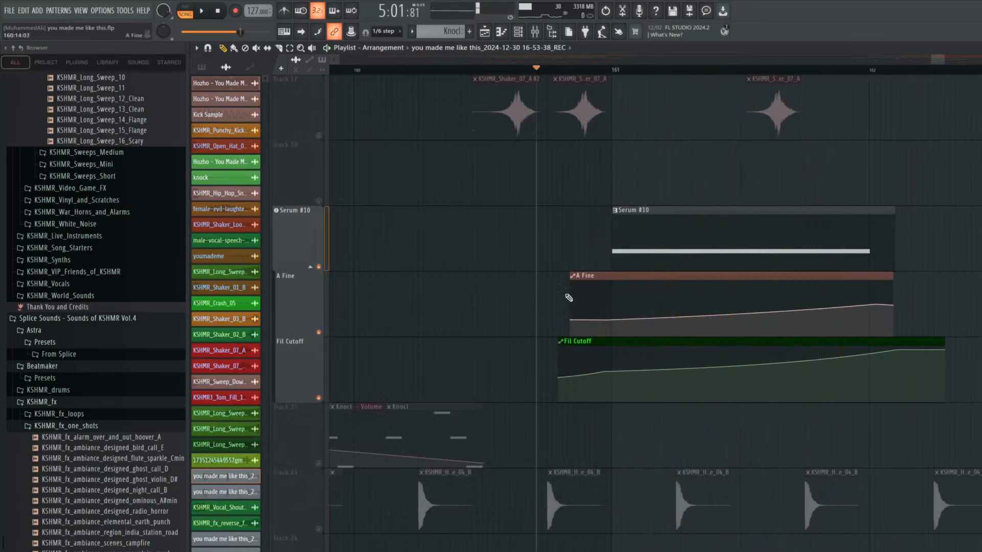
left_click(307, 228)
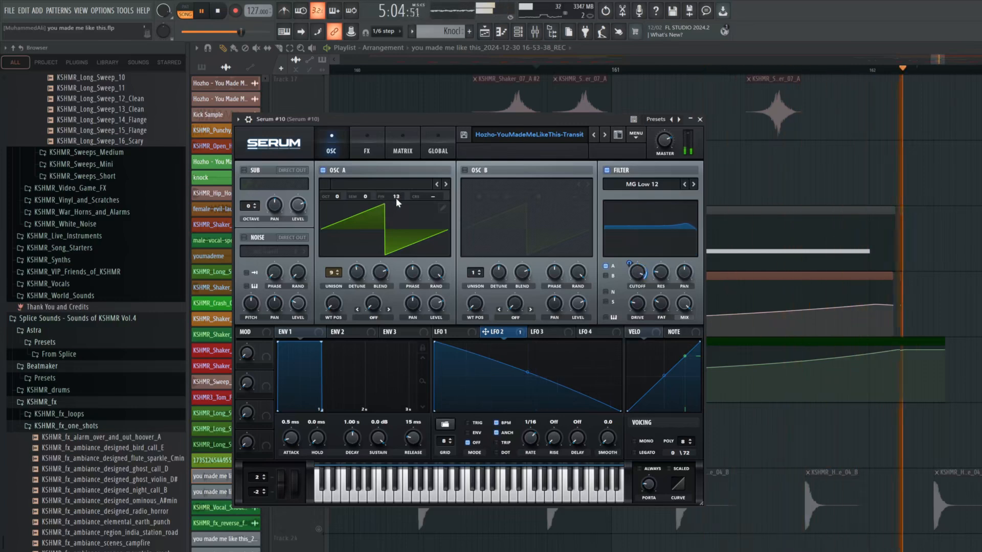
key("space")
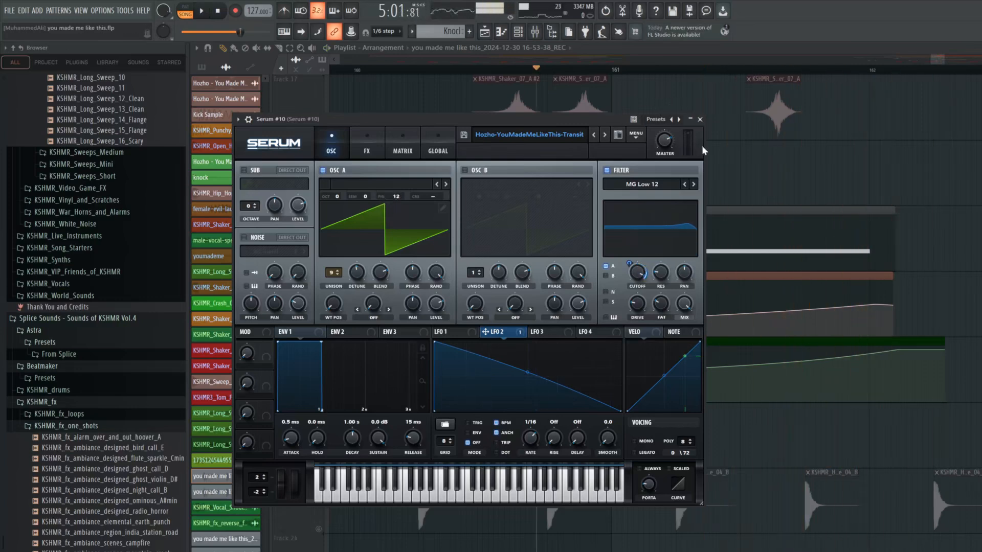
left_click(700, 119)
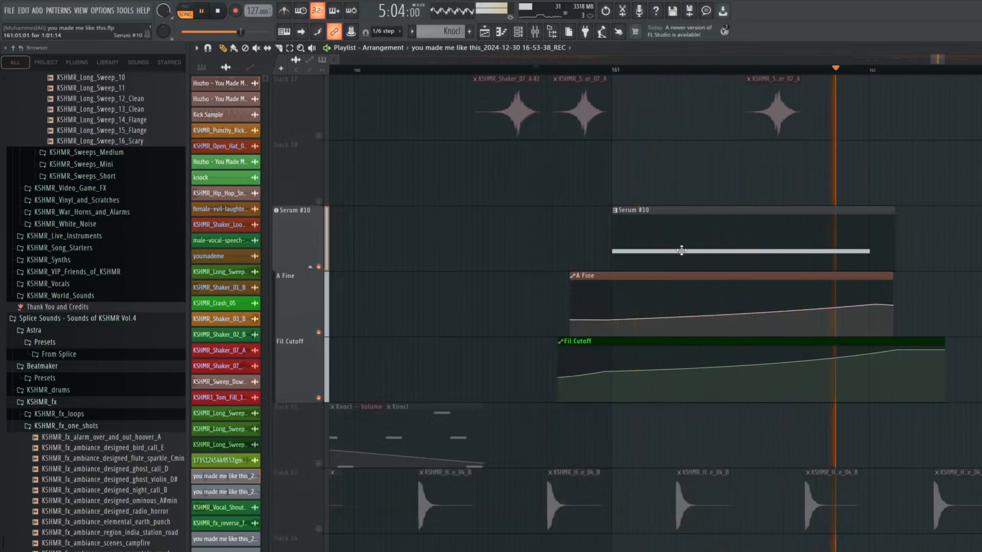
key("space")
Restore the full mix with reference Track 1 muted, and play the Serum #10 transition through to the Track 12 crash
scroll(609, 176, "up", 5)
scroll(609, 176, "up", 5)
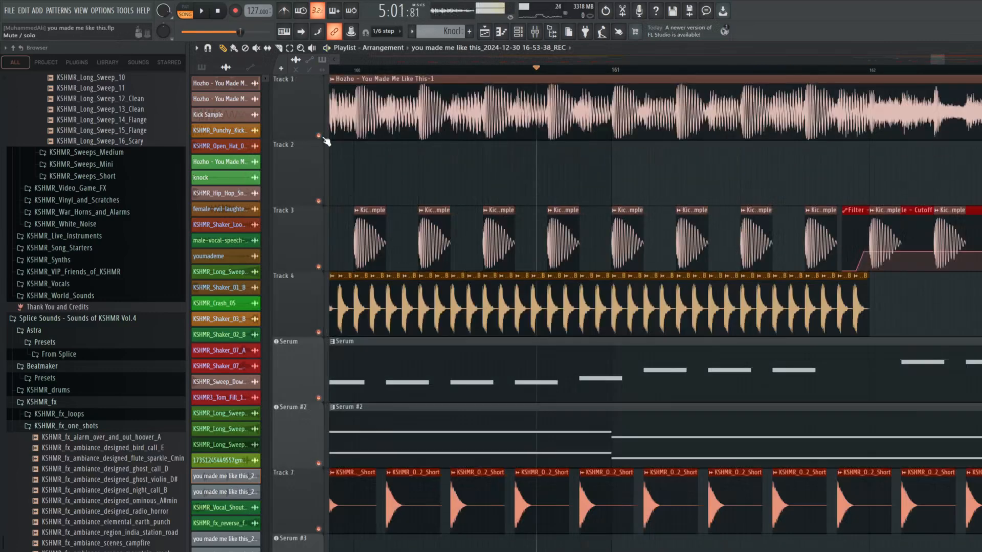
left_click(319, 136)
key("space")
scroll(609, 179, "down", 8)
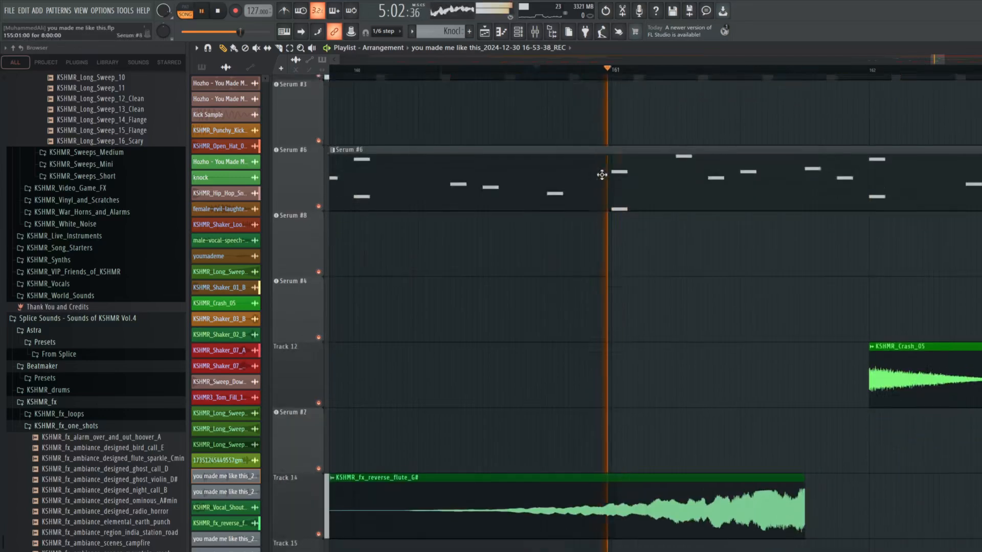
scroll(829, 513, "down", 3)
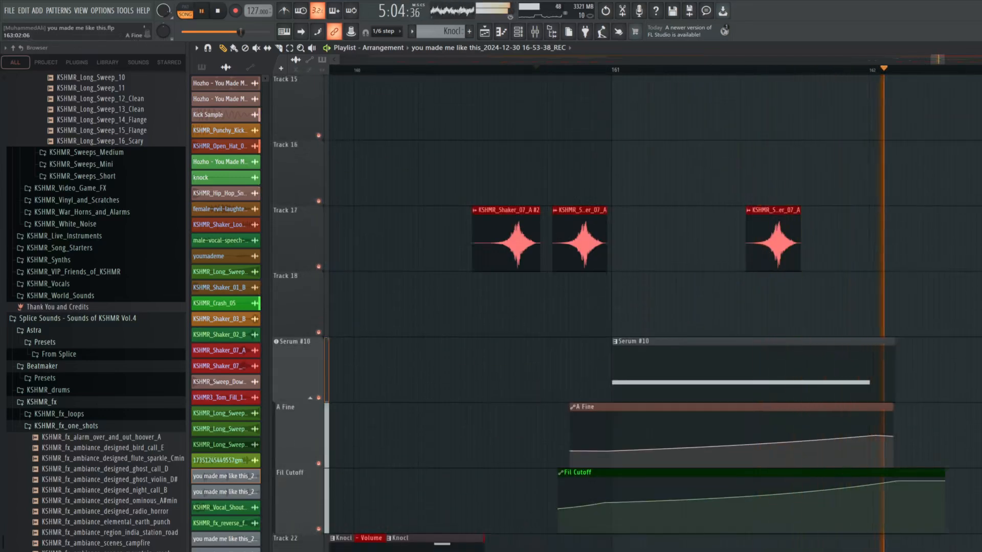
scroll(609, 435, "up", 4)
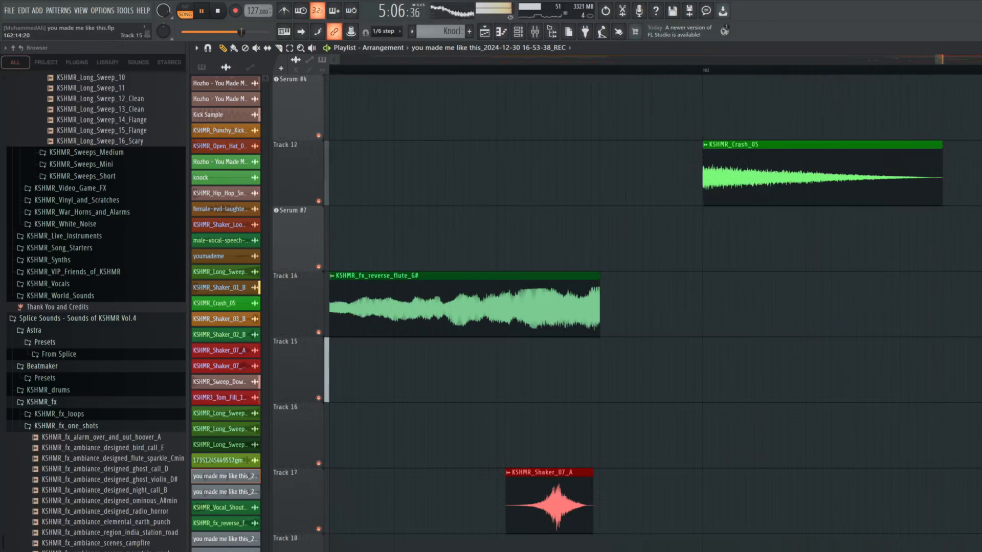
key("space")
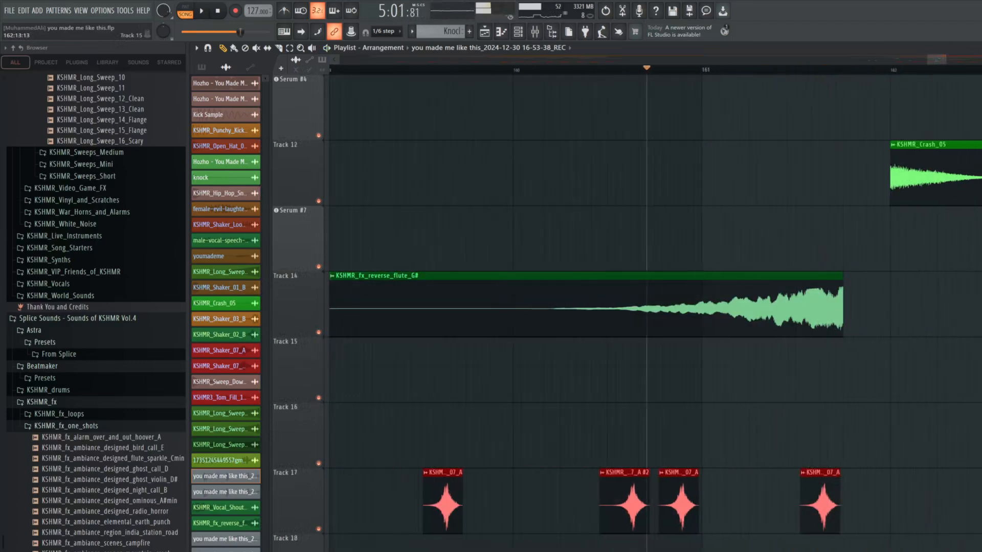
Resume playback of the mix and jump ahead to bar 173, before the KSHMR_Long_Sweep_12_Clean clip
scroll(655, 312, "down", 5)
scroll(654, 311, "up", 10)
left_click_drag(939, 59, 962, 60)
scroll(960, 72, "down", 5)
scroll(903, 120, "down", 5)
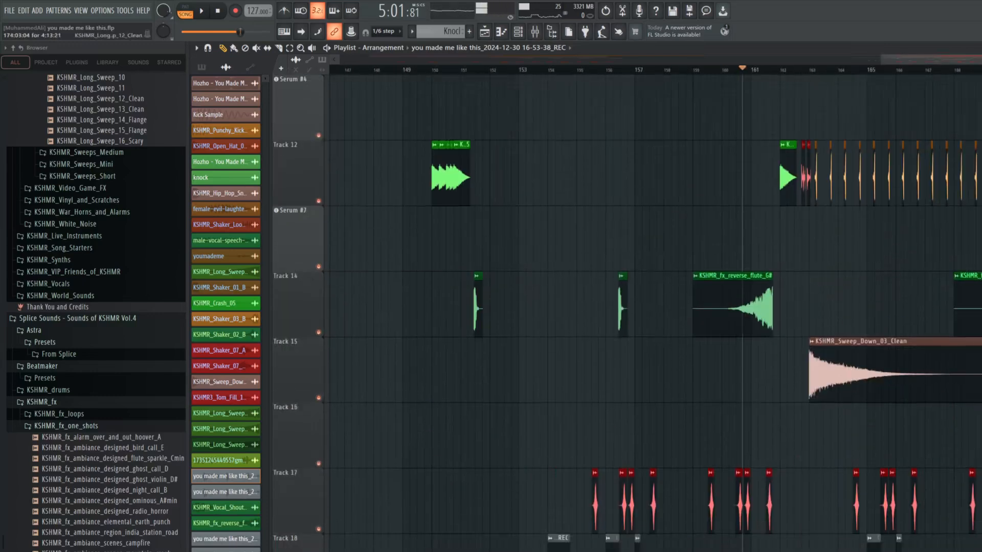
scroll(903, 121, "up", 2)
key("space")
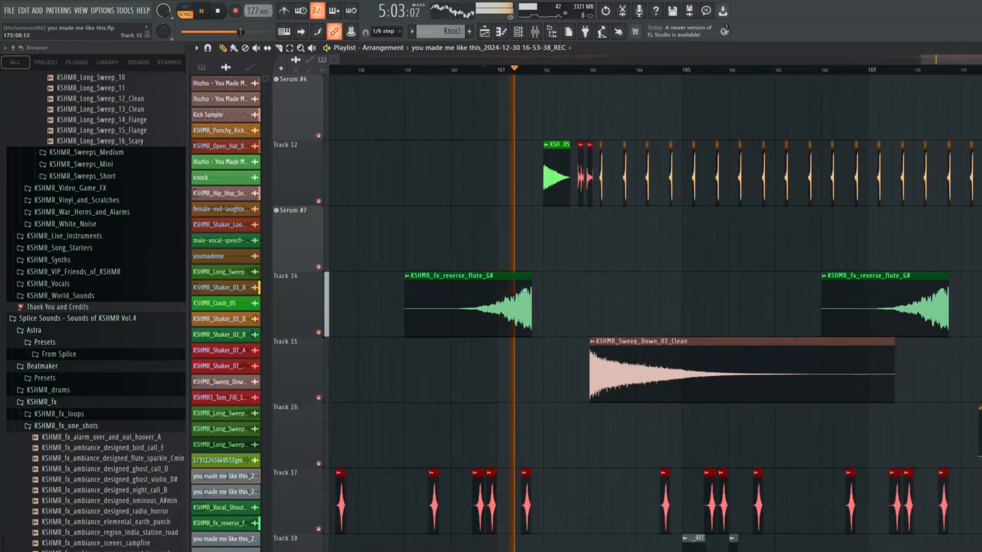
left_click(981, 70)
scroll(981, 69, "up", 5)
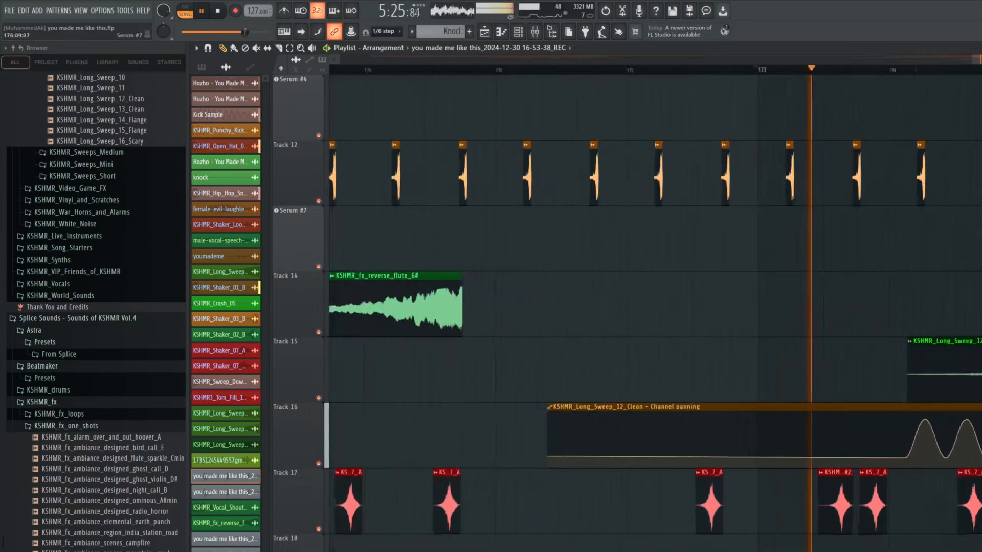
Solo Track 15 with the Track 16 channel panning automation, and play the KSHMR_Long_Sweep_12_Clean riser from bar 174
key("space")
right_click(319, 397)
left_click(318, 464)
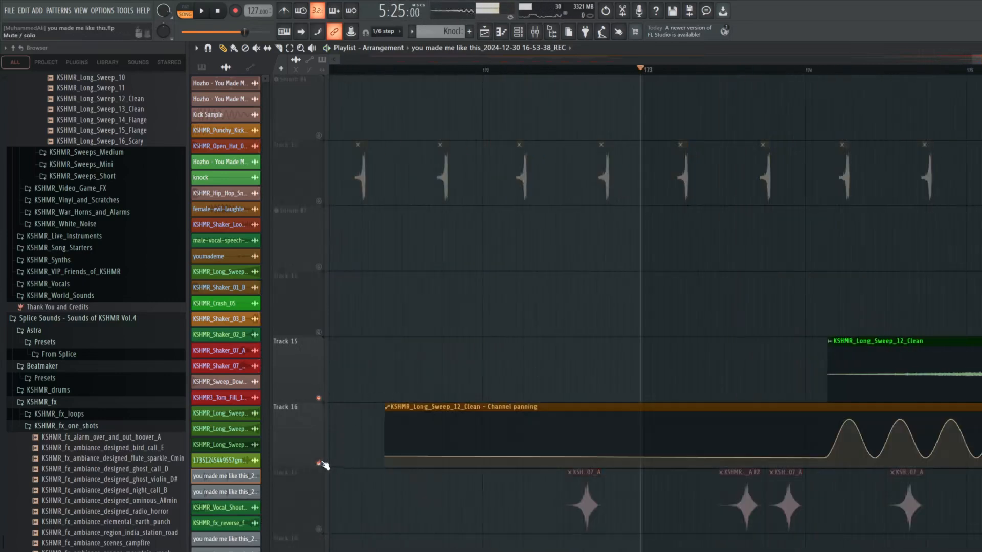
scroll(913, 98, "down", 5)
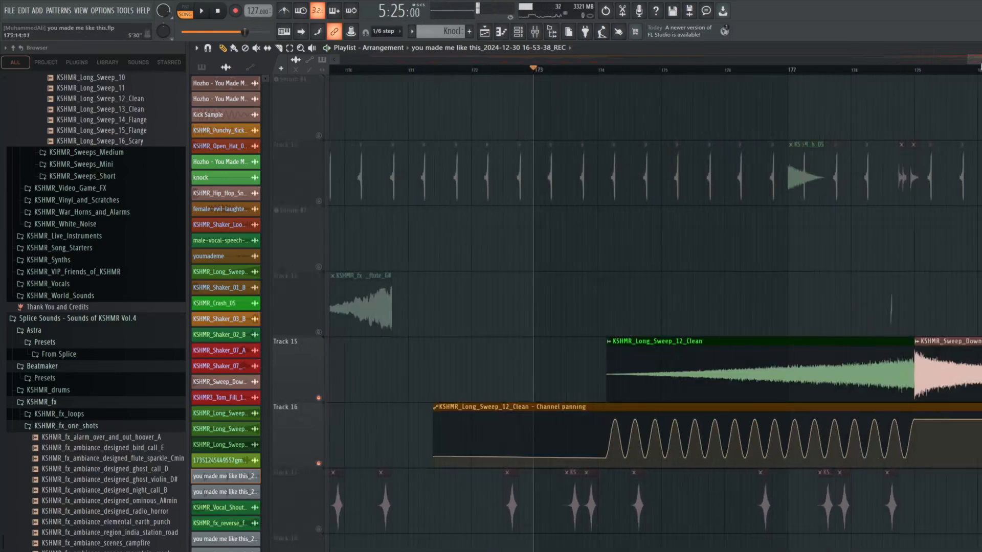
left_click(658, 71)
key("space")
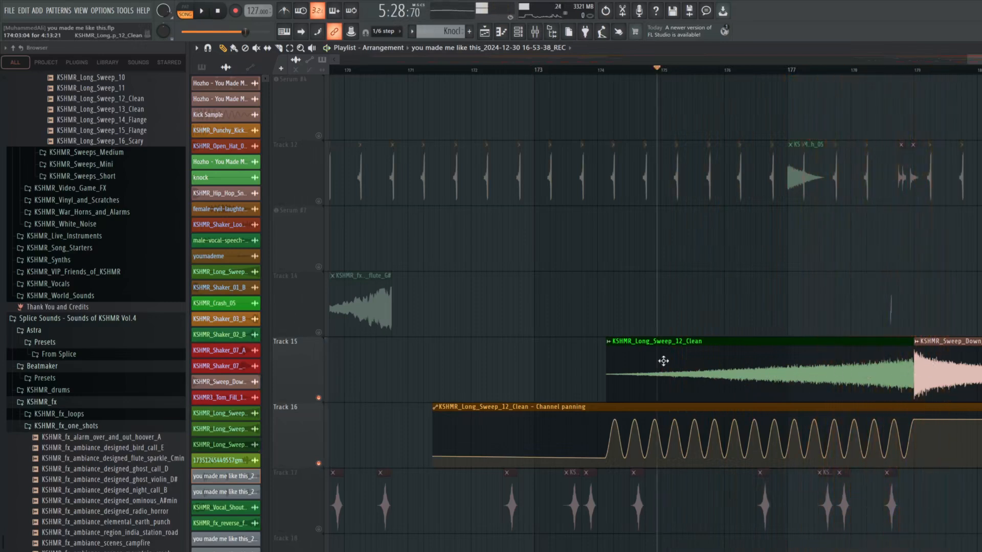
scroll(646, 368, "up", 3)
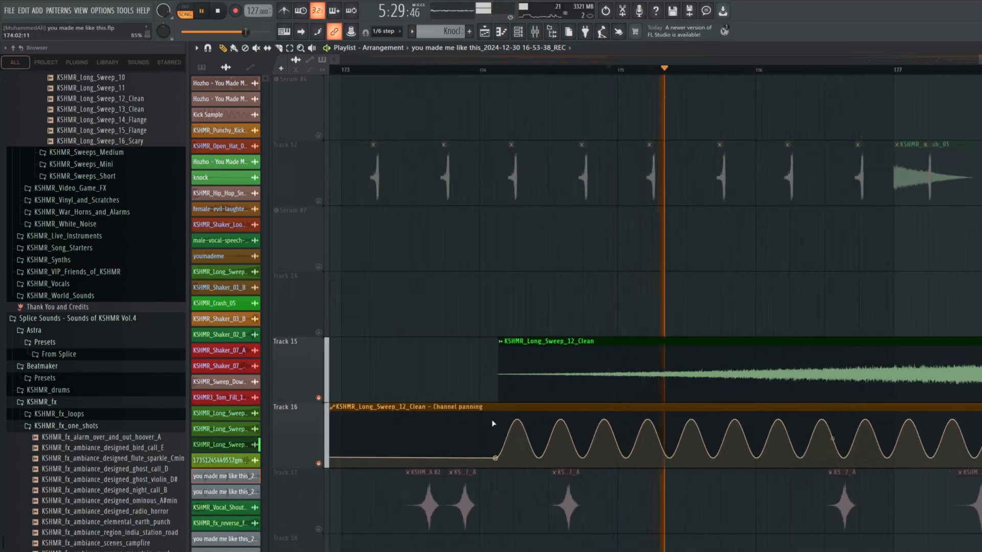
key("space")
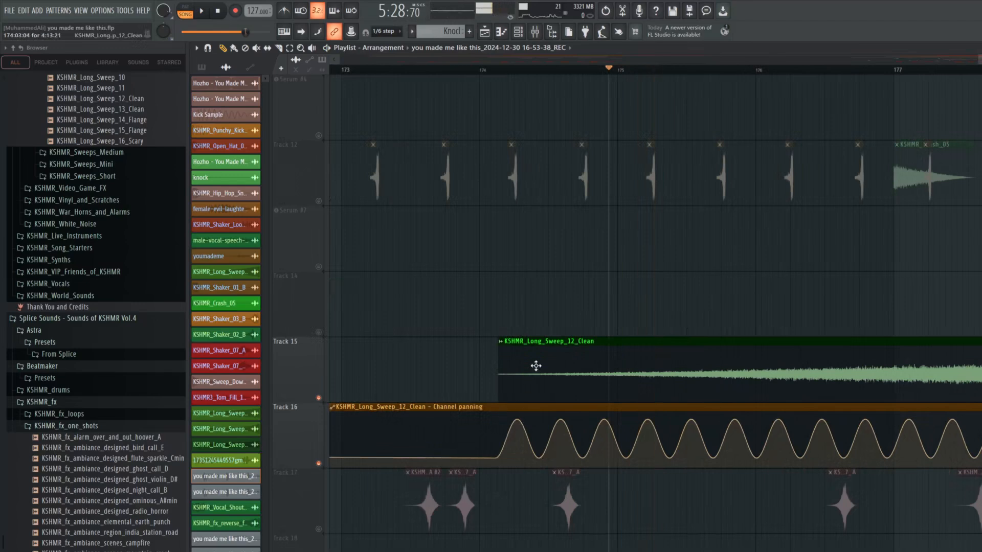
Unsolo the sweep tracks, play the full mix past the KSHMR_Crash_05 clip at bar 177, and stop
scroll(536, 366, "down", 4)
scroll(706, 393, "up", 3)
scroll(714, 377, "up", 6)
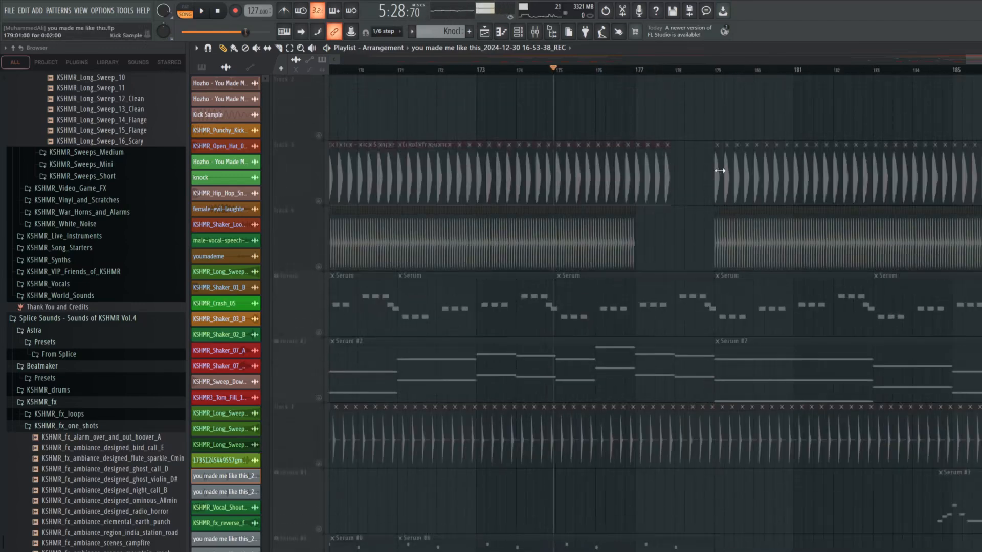
key("space")
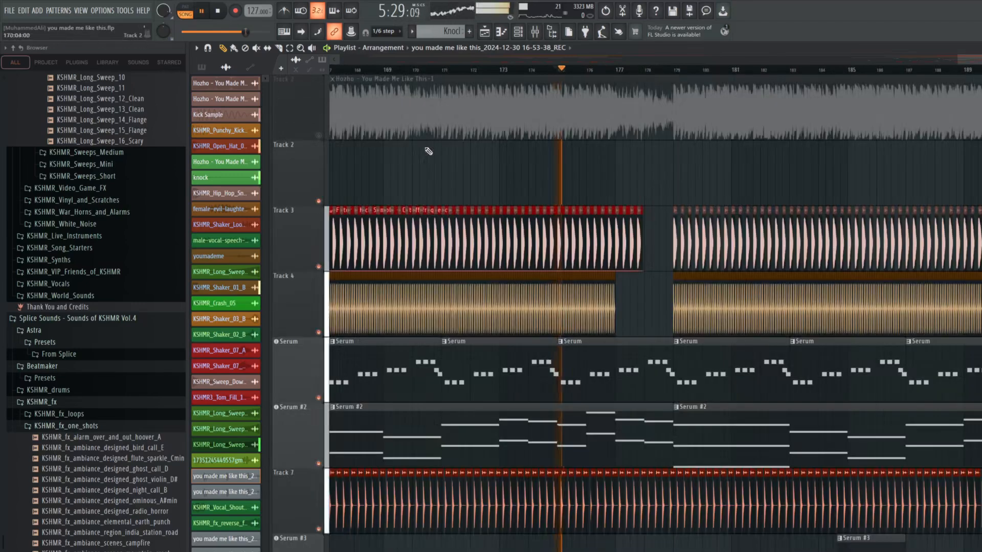
scroll(604, 181, "down", 5)
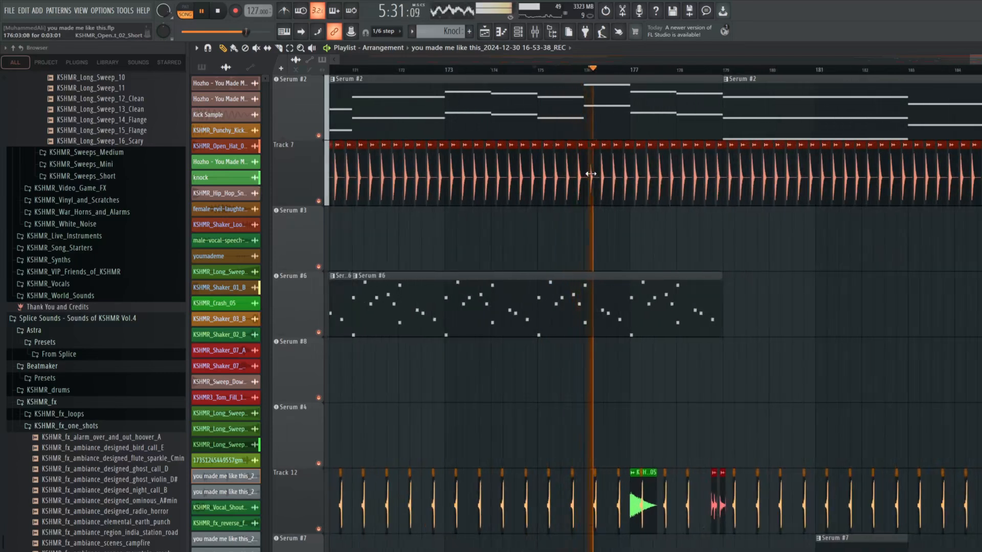
scroll(593, 194, "down", 4)
scroll(639, 235, "up", 3)
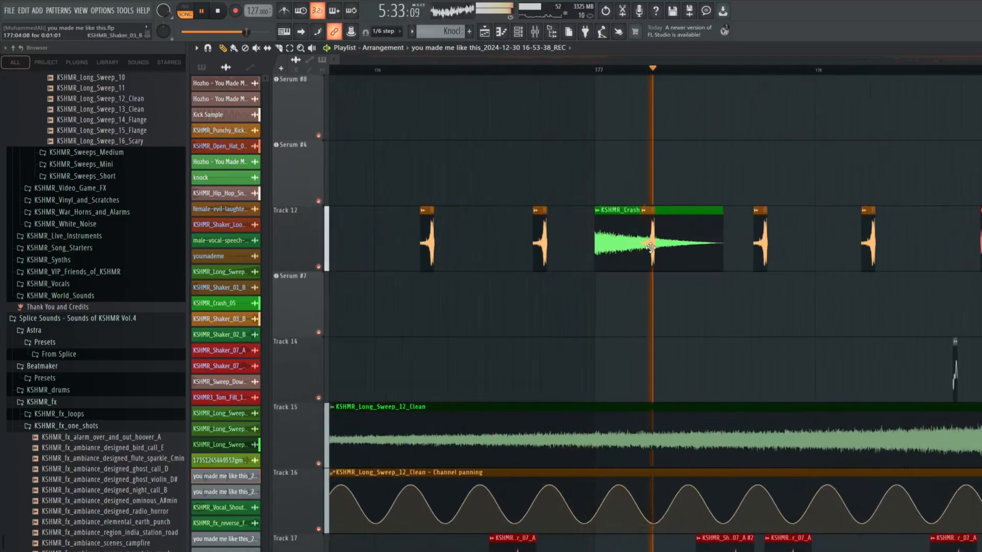
scroll(649, 251, "down", 3)
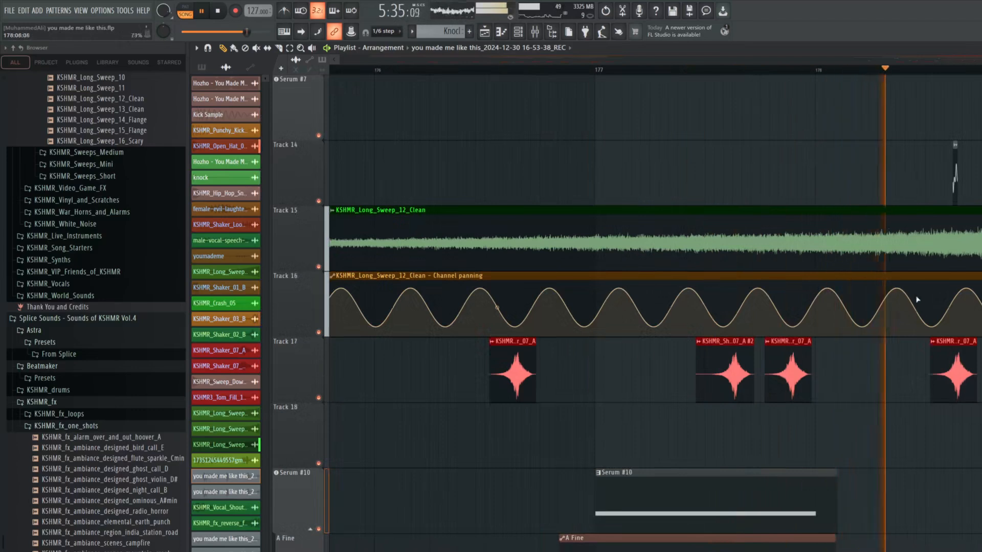
scroll(928, 302, "down", 4)
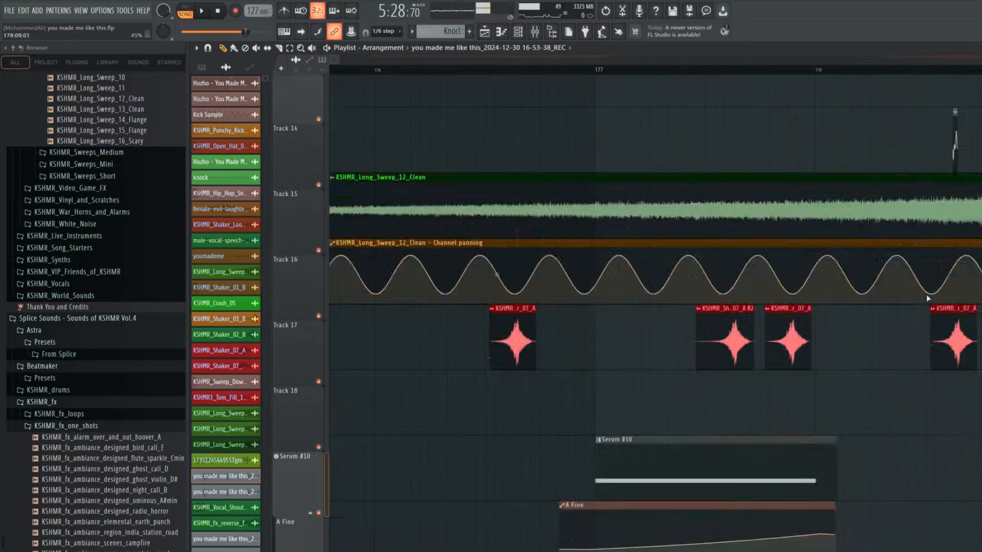
Set playback just before bar 179, and solo and play the vocal recording on Track 26
scroll(816, 290, "down", 3)
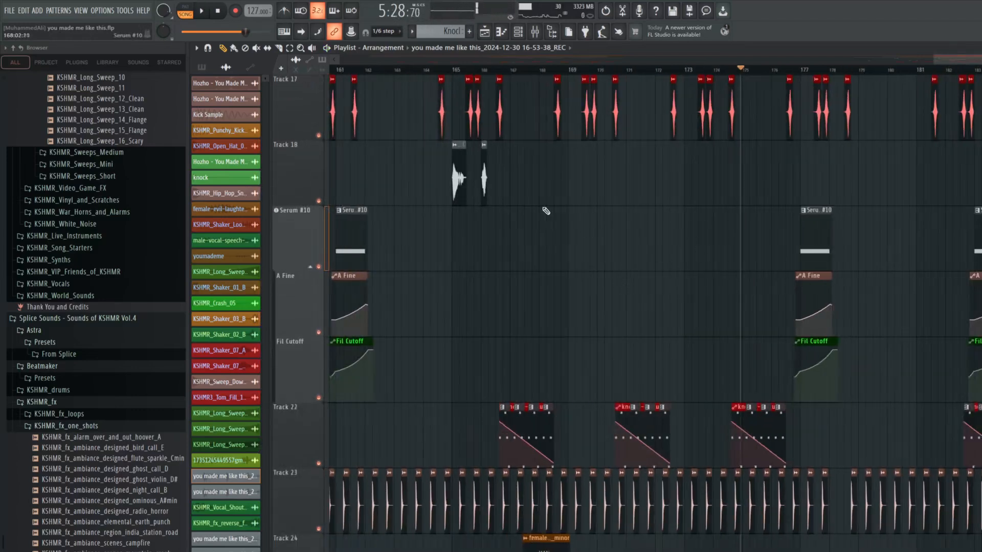
scroll(546, 210, "down", 3)
scroll(793, 403, "up", 3)
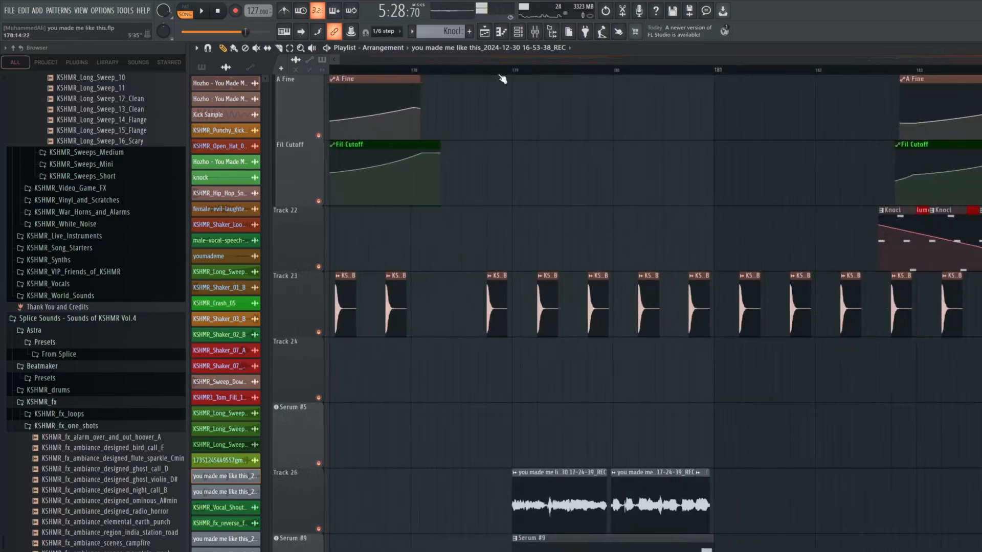
scroll(539, 351, "up", 4)
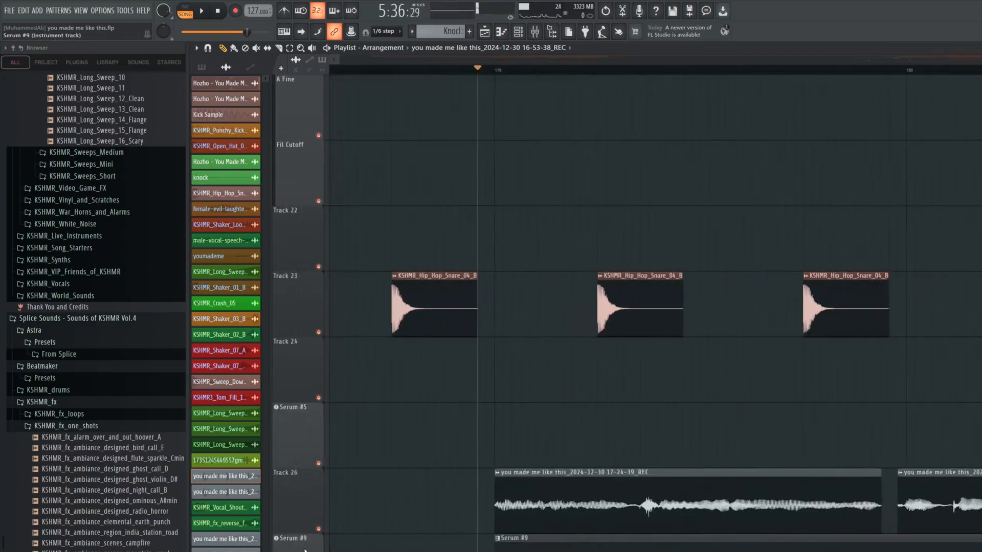
key("space")
right_click(318, 529)
key("space")
Examine the effects chain on the vocal's REC mixer insert while it plays, and close the mixer
key("F9")
key("space")
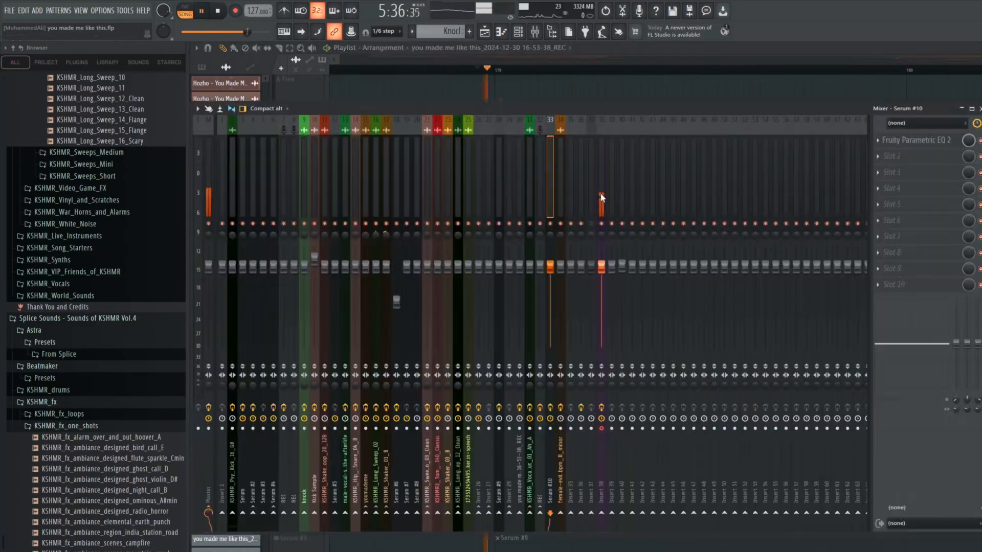
left_click(541, 201)
key("space")
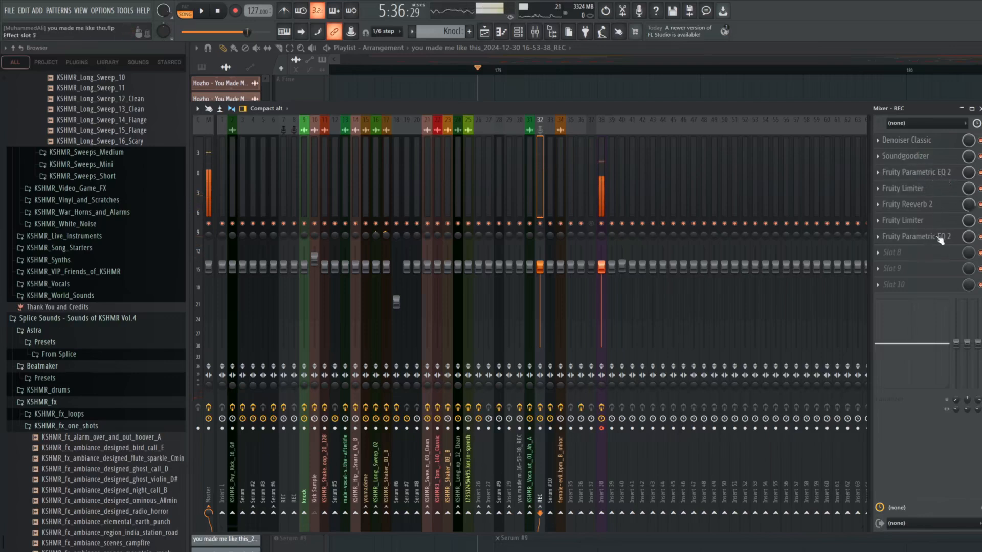
left_click(979, 109)
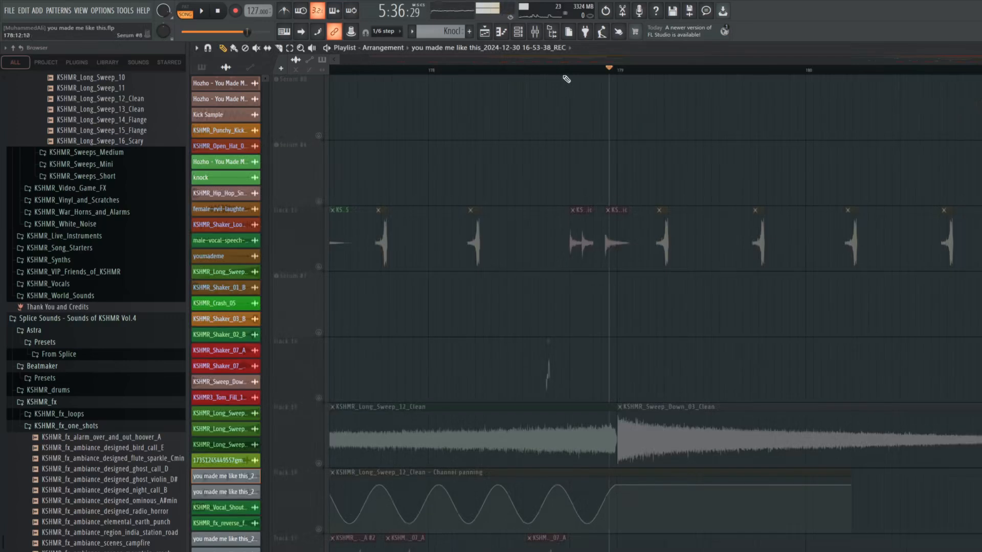
Unsolo Track 26 and play the full mix from bar 179, checking the drum, synth and Track 15 sweep clips
scroll(579, 137, "up", 7)
key("space")
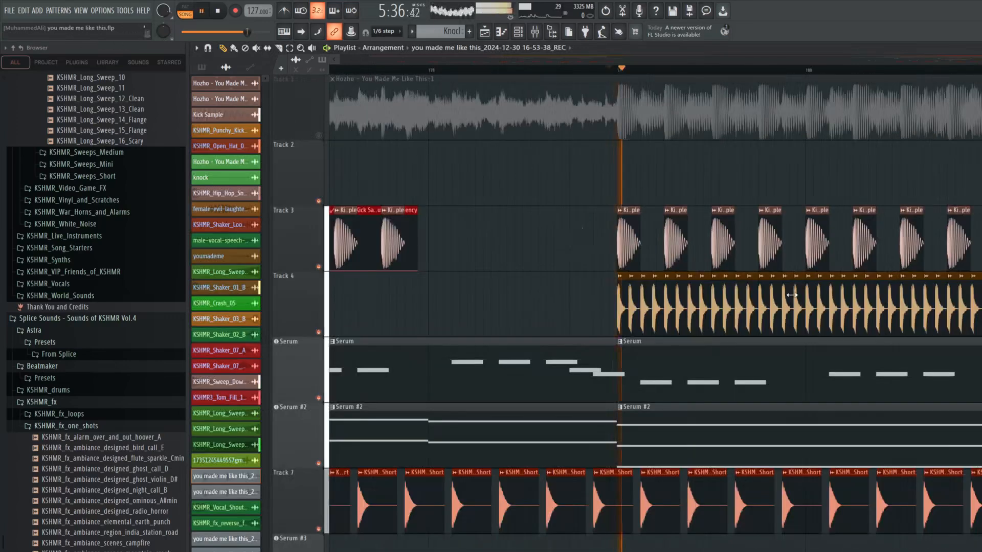
scroll(771, 281, "down", 3)
scroll(773, 277, "down", 7)
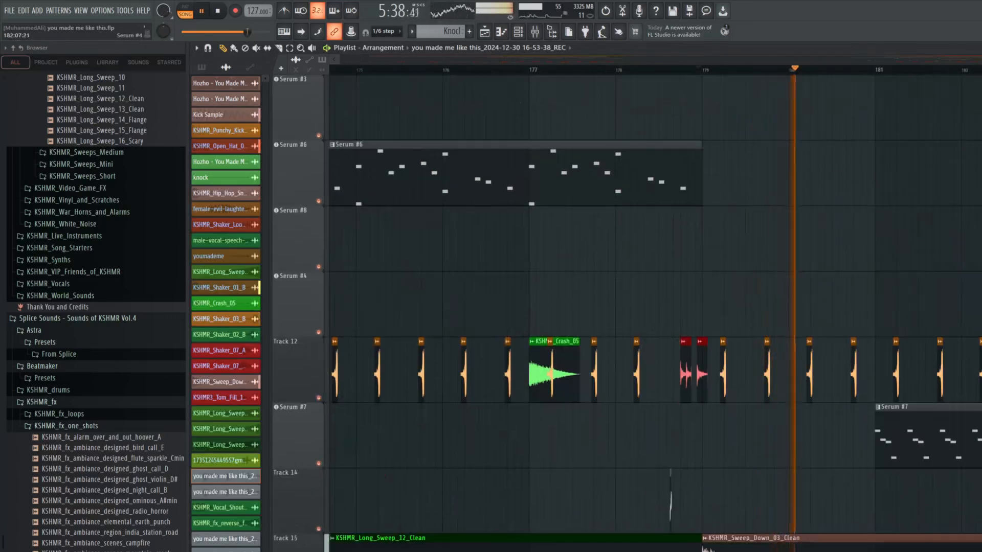
scroll(953, 277, "up", 2)
scroll(956, 278, "down", 4)
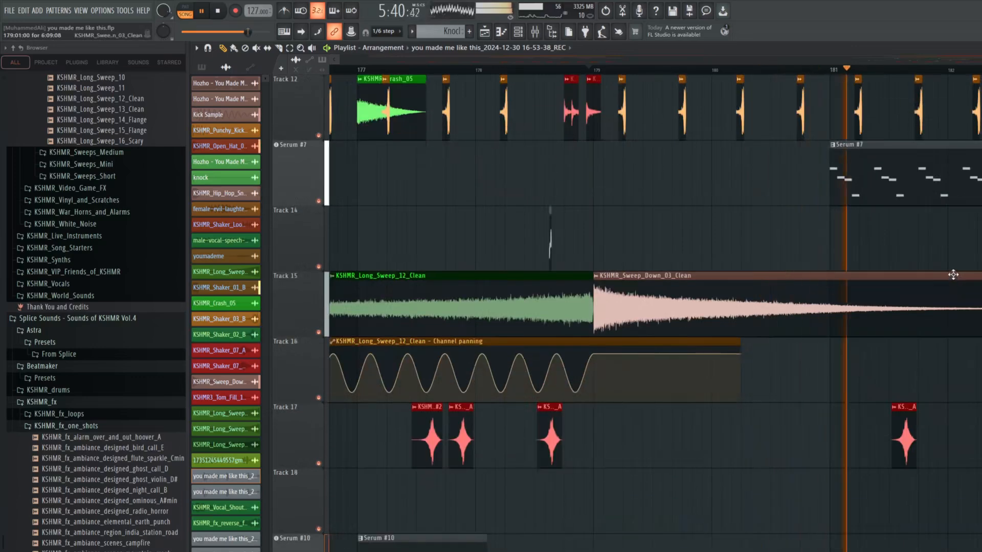
Keep playing the full mix past bar 185, reviewing the drum, sweep, Serum #7, Serum #10 and automation clips
scroll(951, 281, "down", 4)
scroll(956, 277, "up", 1)
scroll(958, 275, "up", 4)
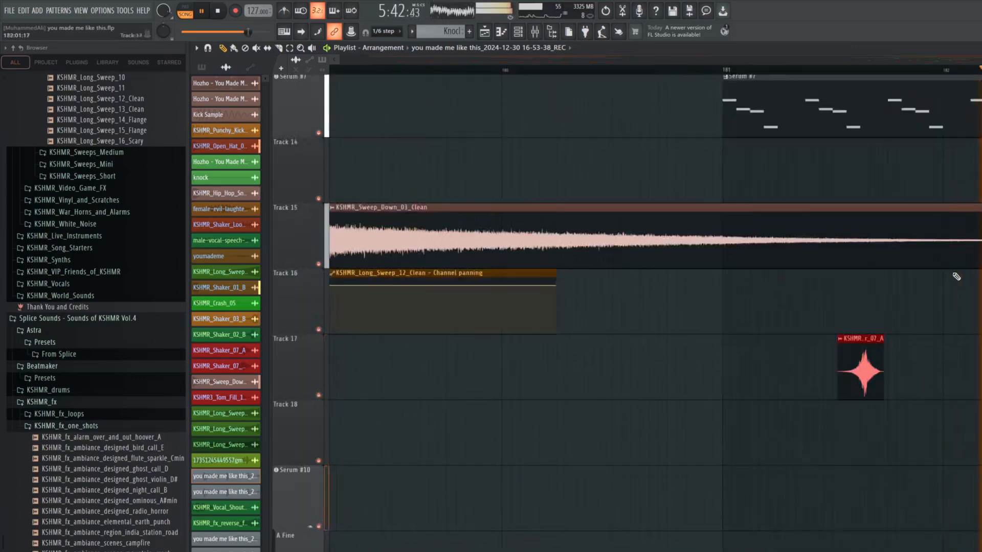
scroll(956, 272, "up", 1)
scroll(955, 270, "down", 4)
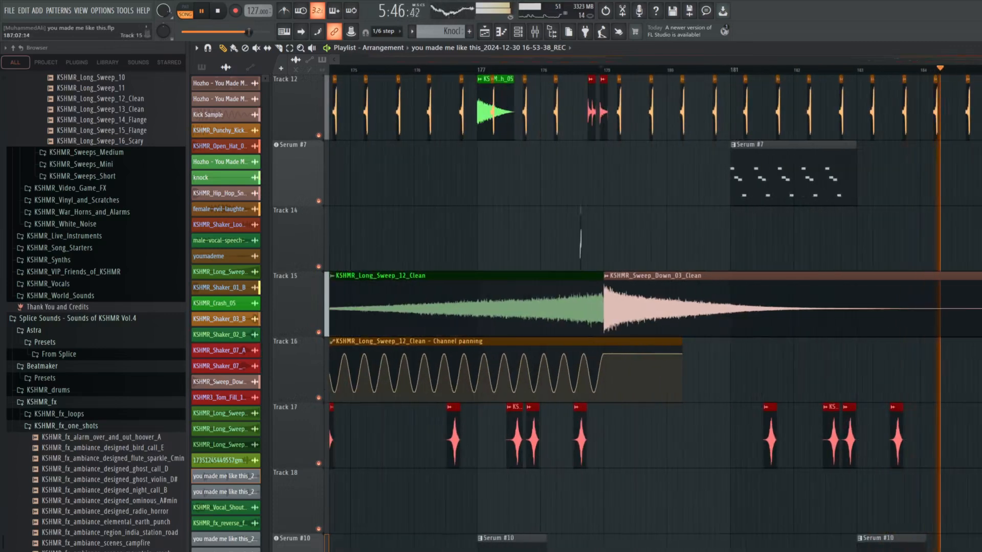
scroll(955, 286, "up", 1)
scroll(955, 286, "down", 8)
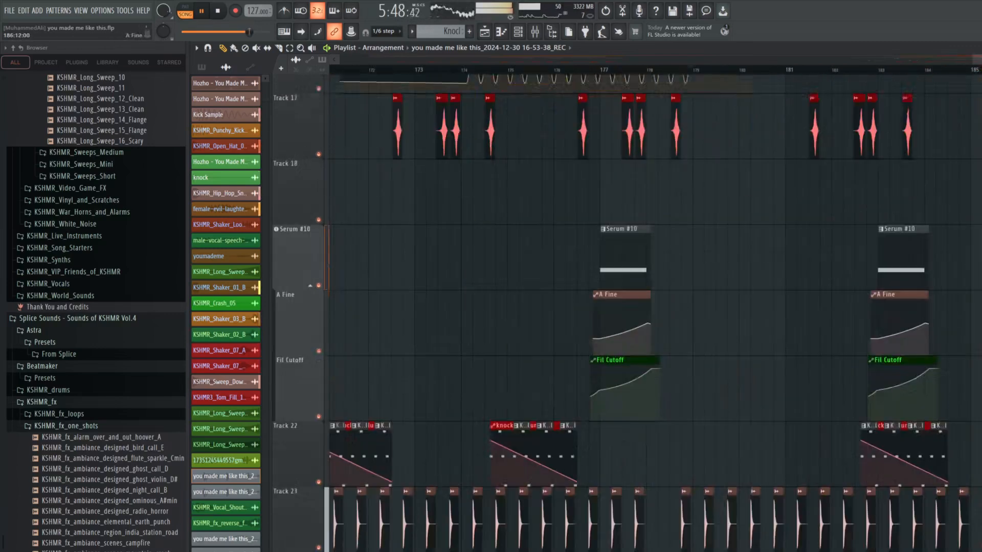
scroll(955, 307, "up", 17)
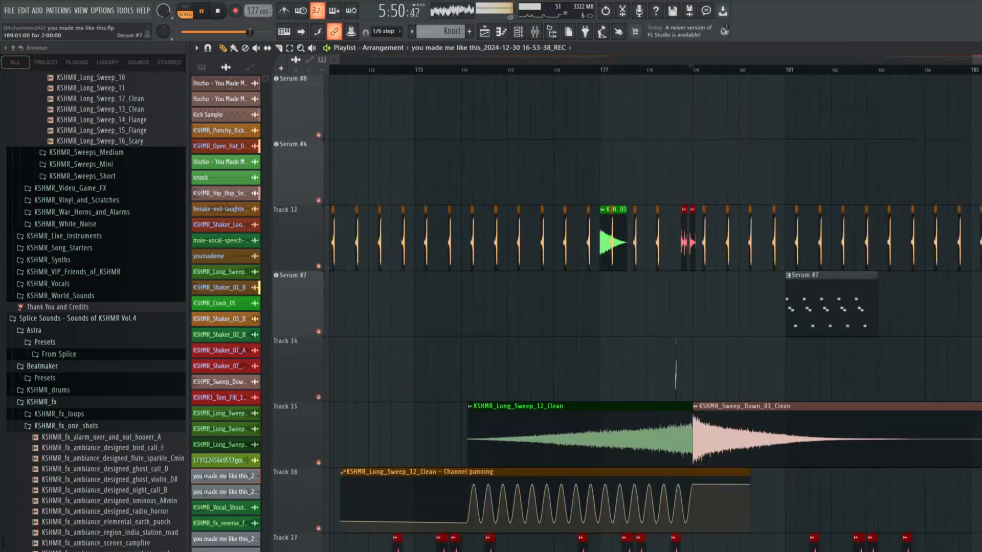
scroll(955, 307, "up", 2)
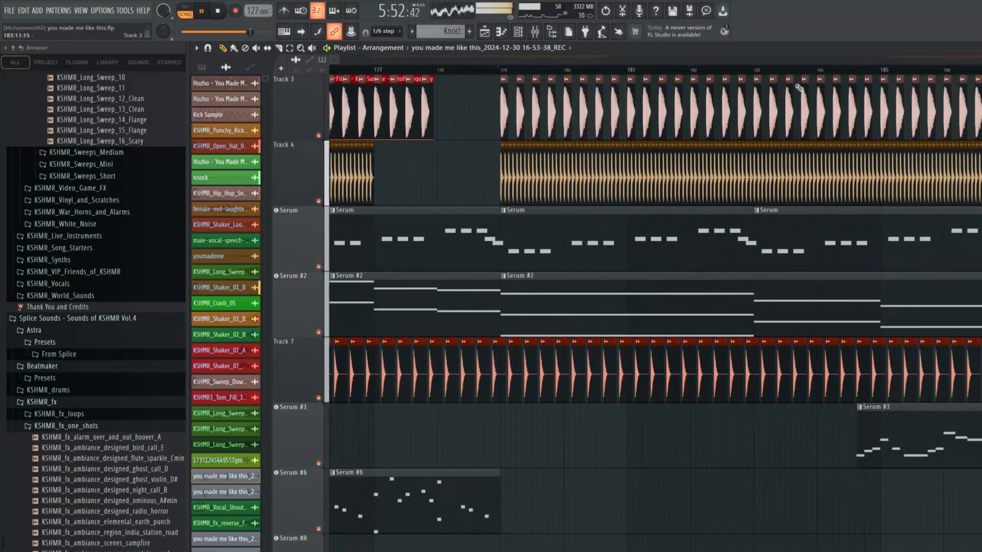
Stop the mix, examine the effects of the Serum #7 transition synth while it plays near bar 181, and close it
scroll(798, 74, "down", 6)
key("space")
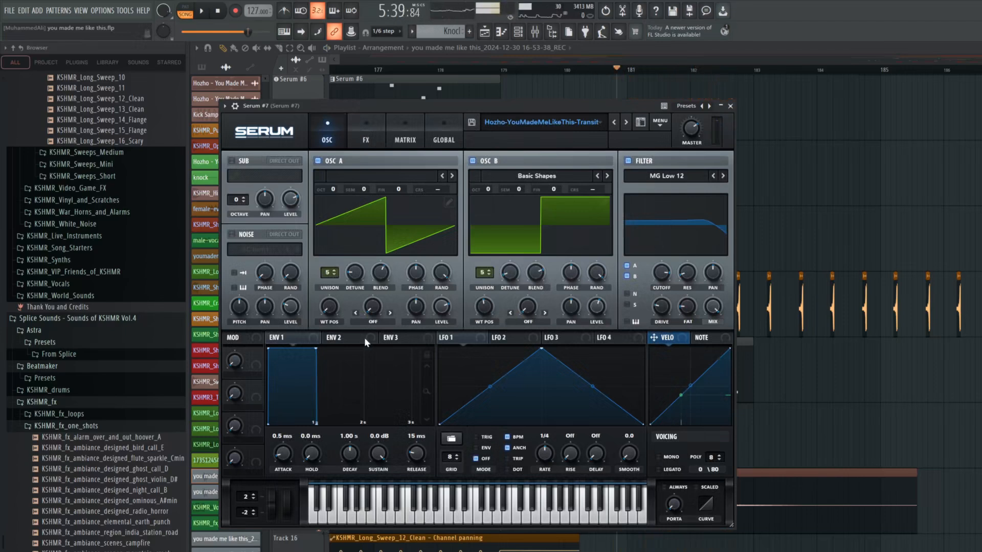
left_click(364, 135)
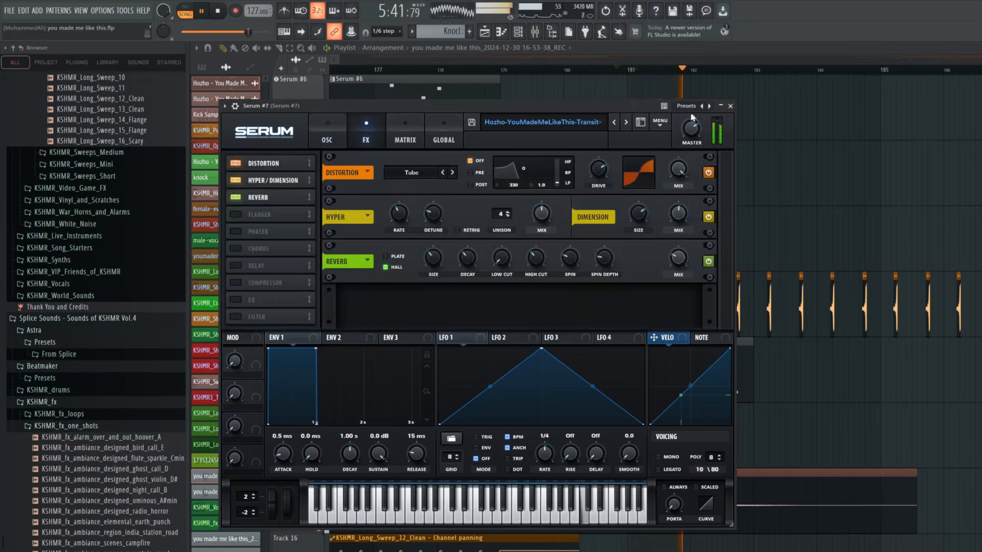
left_click(730, 106)
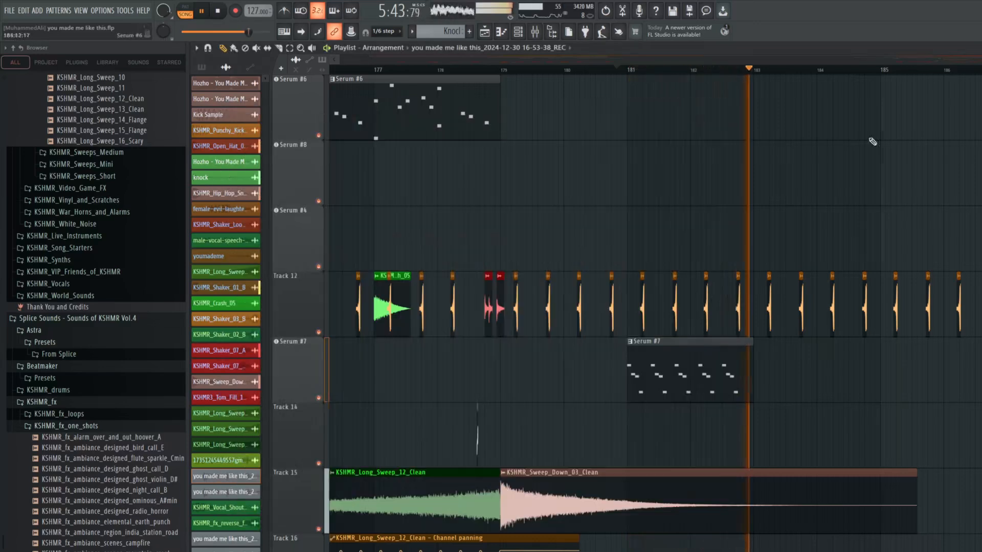
Open the Serum #3 pluck synth during playback, examine its oscillator and effects settings, close it, and stop
scroll(844, 128, "up", 5)
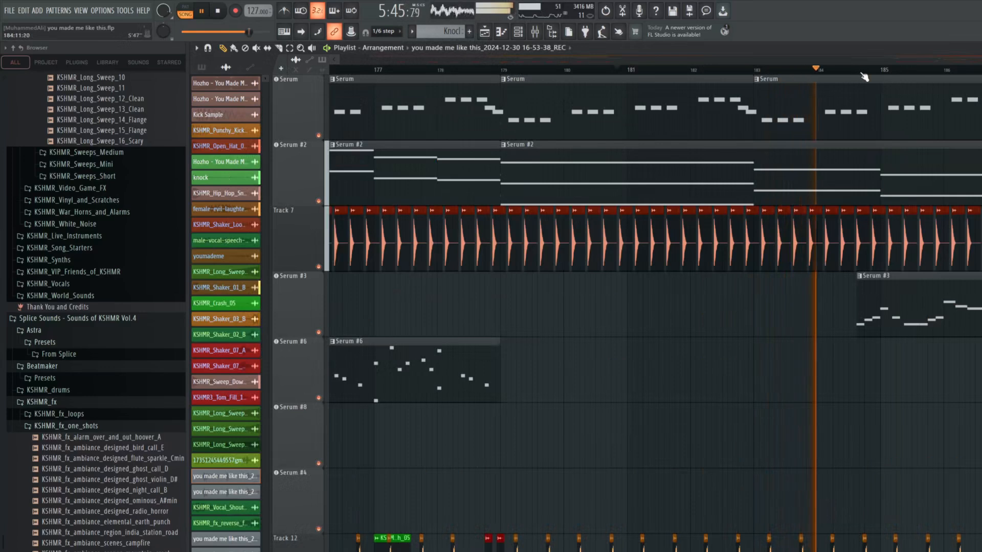
left_click(311, 298)
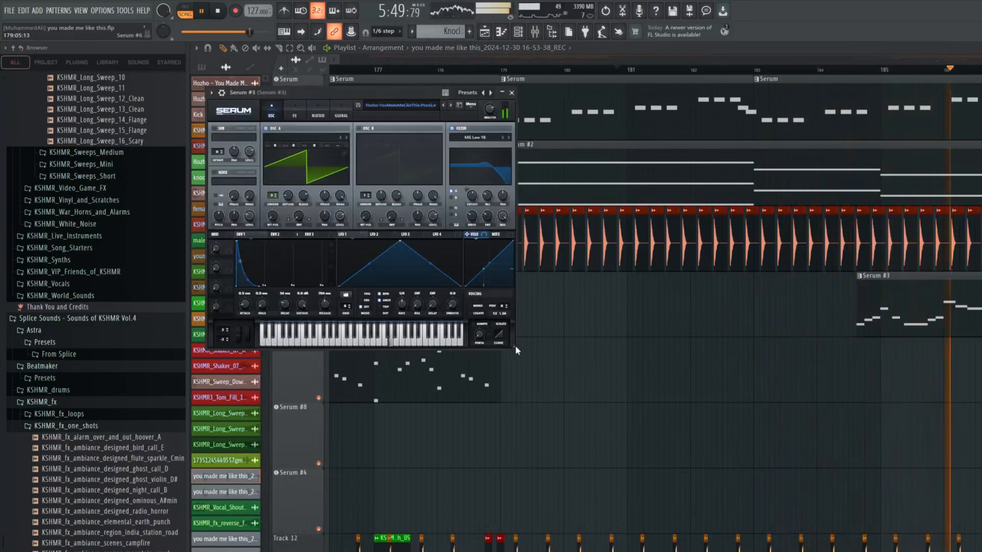
left_click_drag(515, 344, 618, 382)
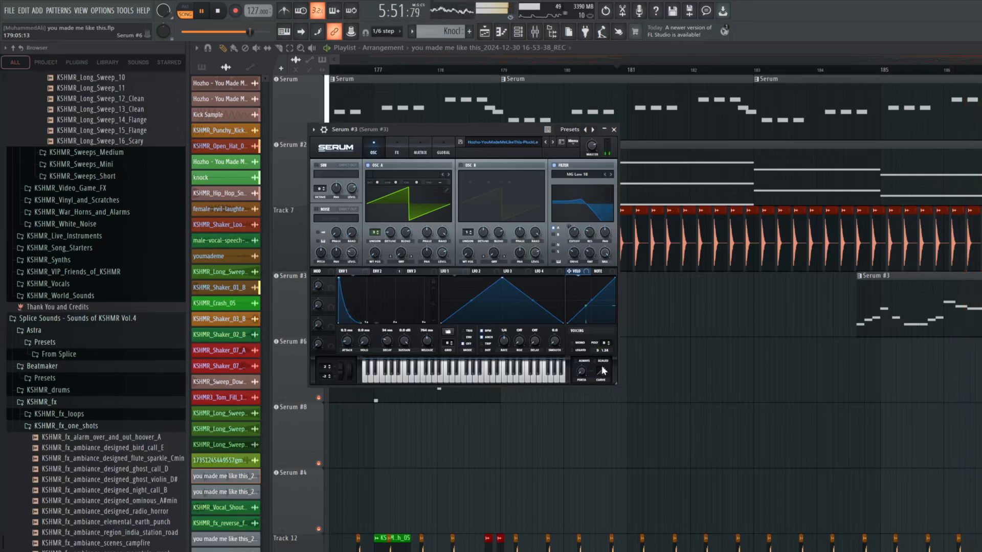
left_click(396, 148)
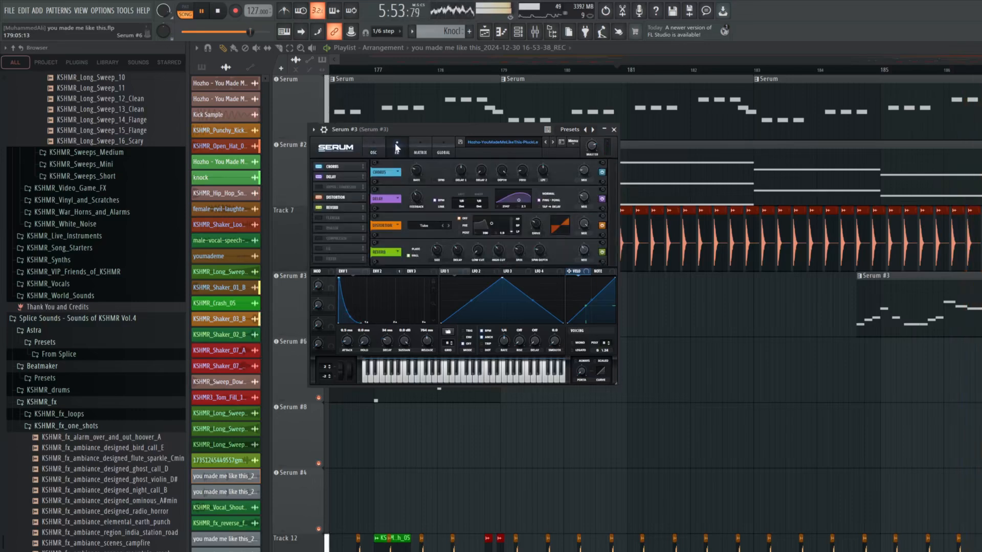
left_click(613, 129)
scroll(655, 215, "down", 3)
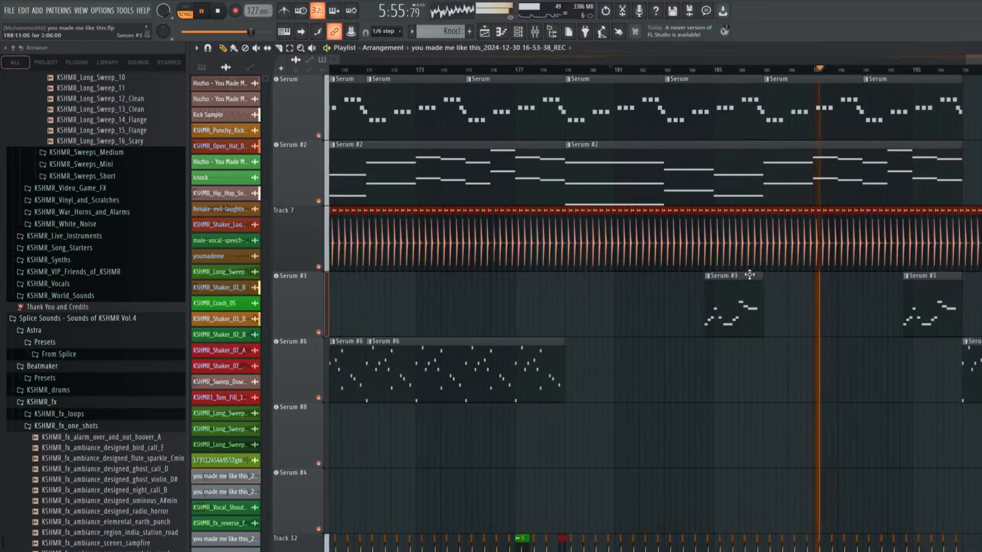
key("space")
Play the mix from just after bar 183, checking the Serum #10 clip with its A Fine and Fil Cutoff automation, and stop
scroll(763, 287, "down", 8)
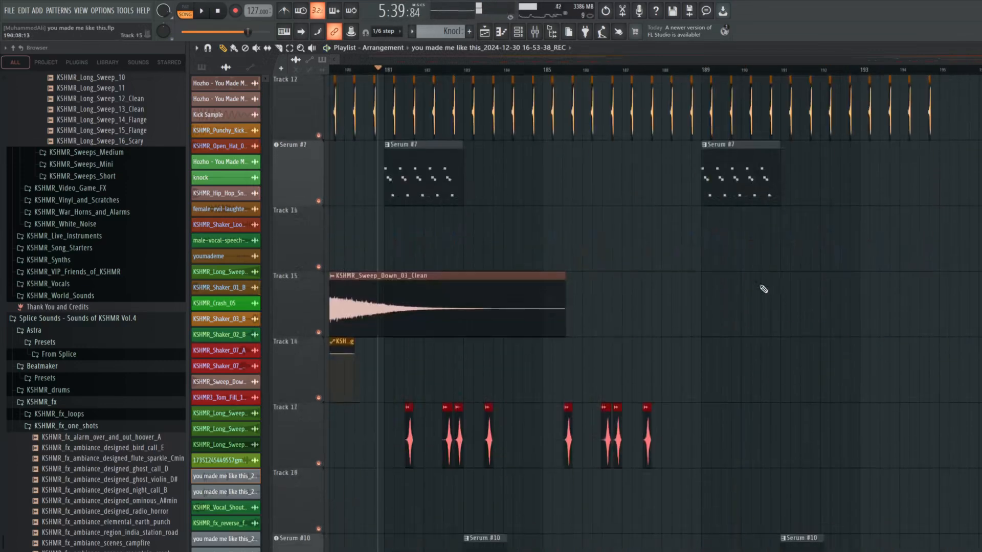
scroll(569, 74, "up", 5)
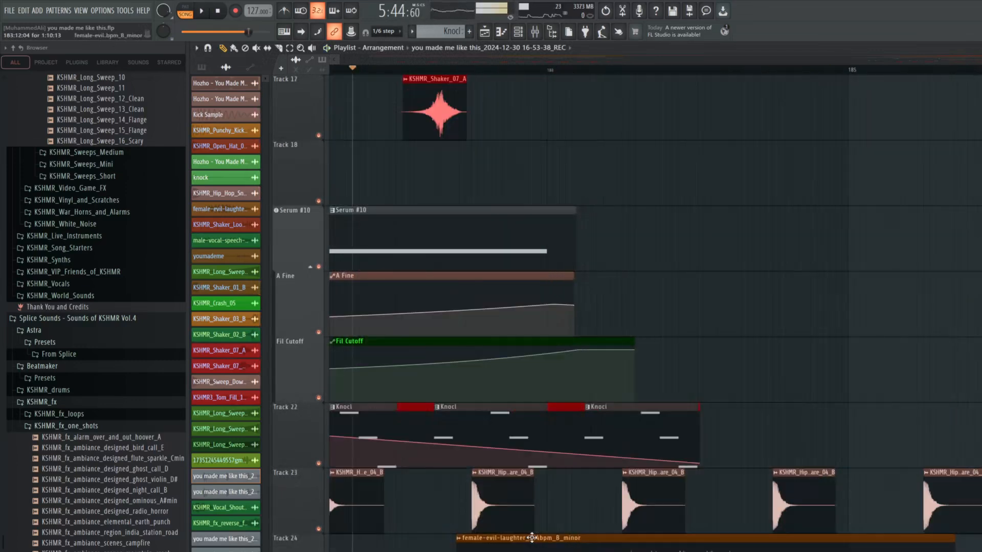
scroll(483, 524, "up", 3)
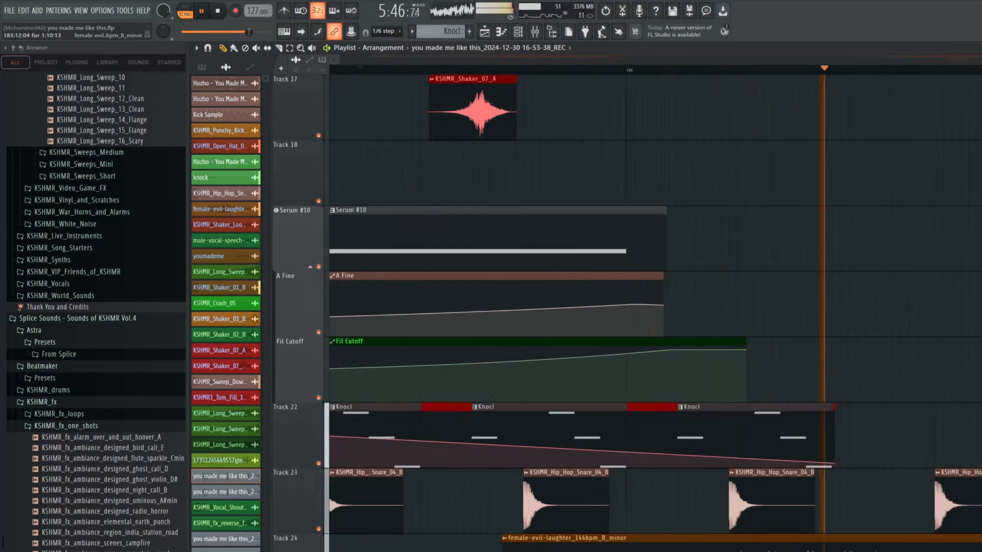
scroll(979, 504, "down", 1)
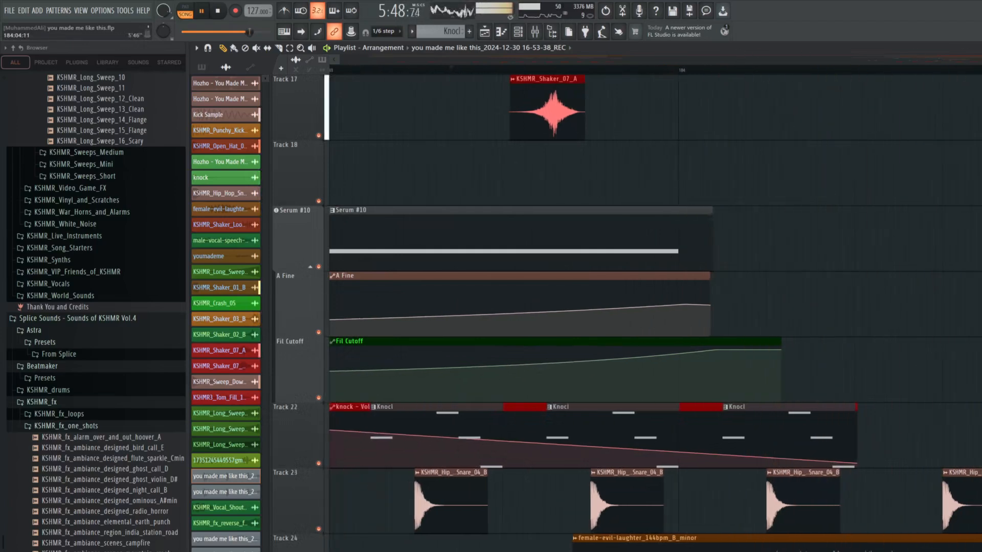
scroll(974, 146, "down", 3)
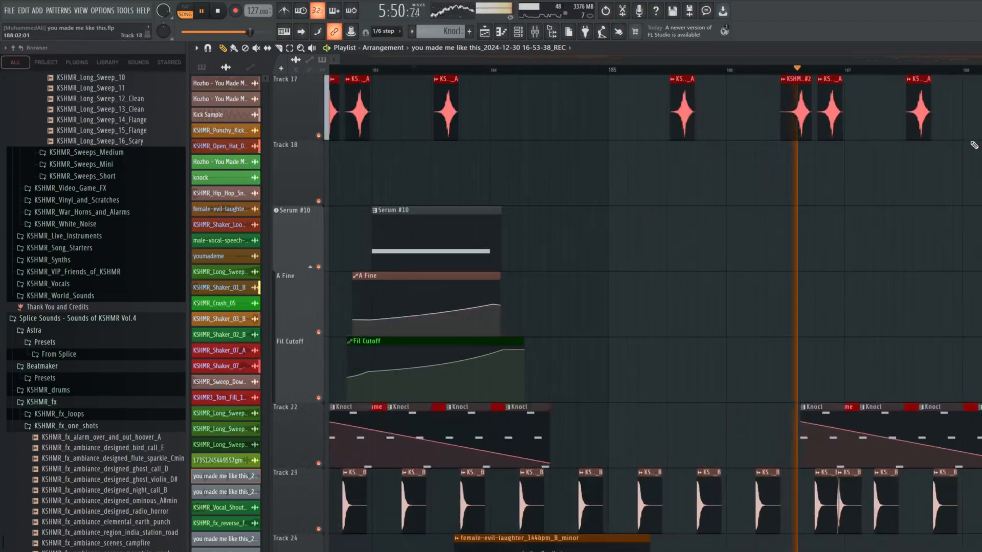
key("space")
Examine the whole arrangement with playback stopped, from the synth and sweep tracks back to the original recording on Track 1
scroll(974, 146, "down", 1)
scroll(973, 146, "down", 3)
scroll(774, 158, "up", 8)
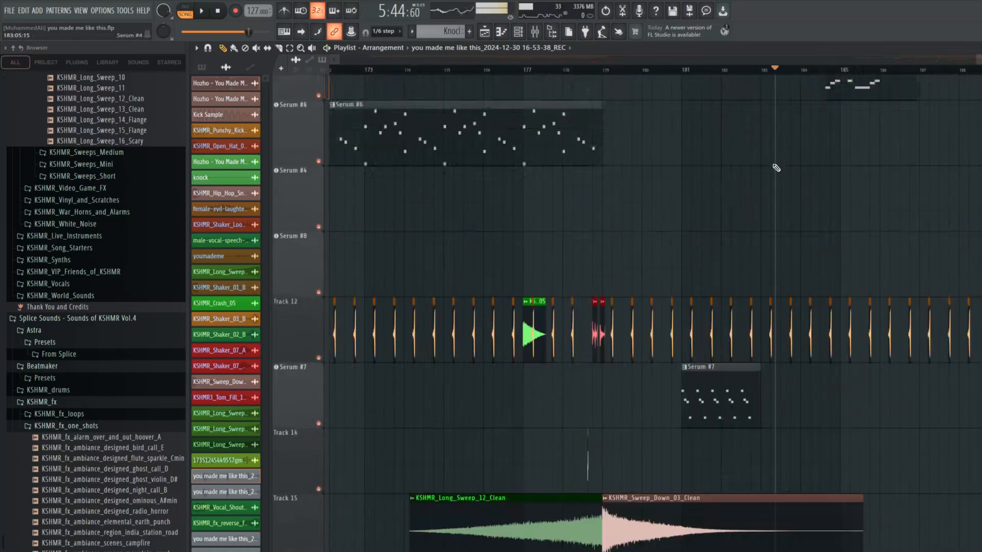
scroll(776, 168, "up", 2)
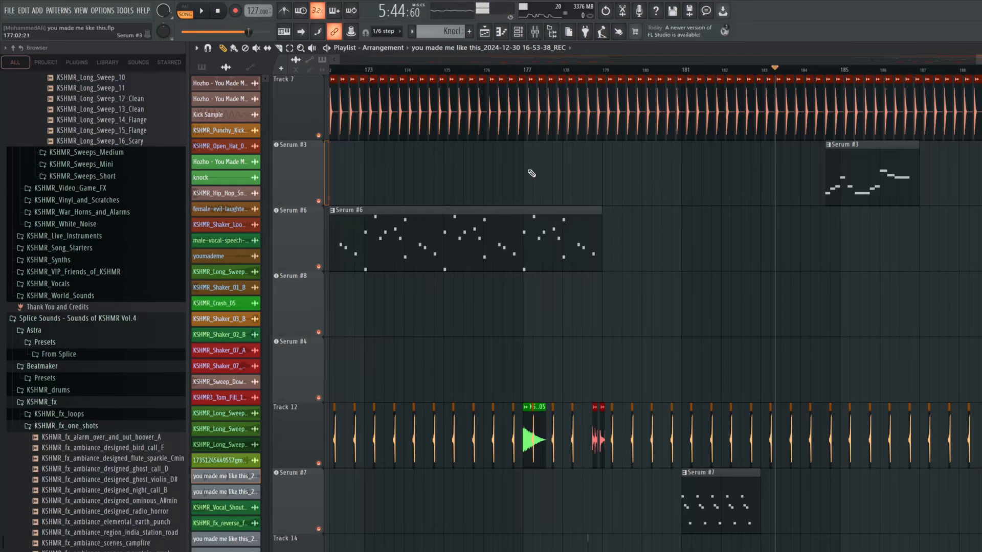
scroll(452, 184, "up", 3)
scroll(855, 210, "down", 8)
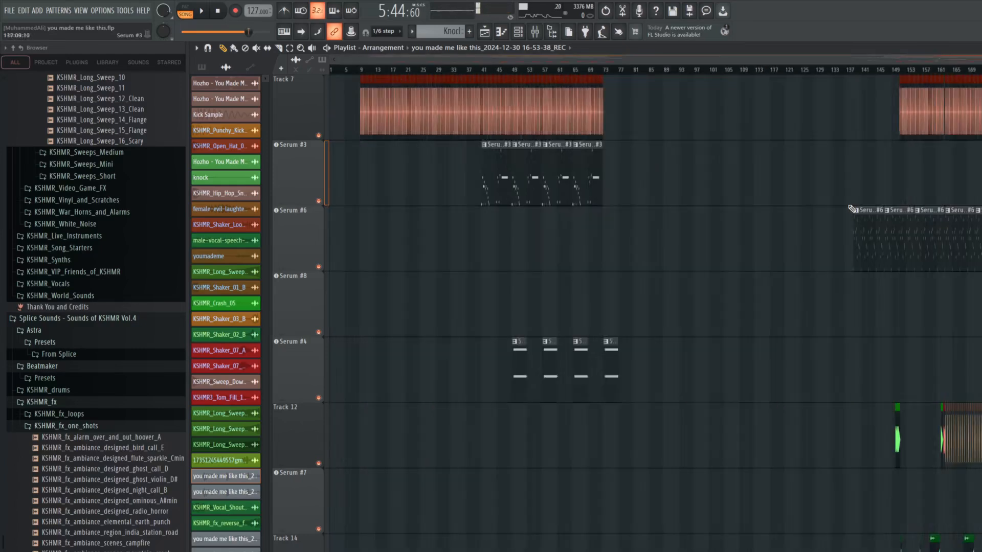
scroll(921, 246, "up", 6)
scroll(736, 237, "up", 6)
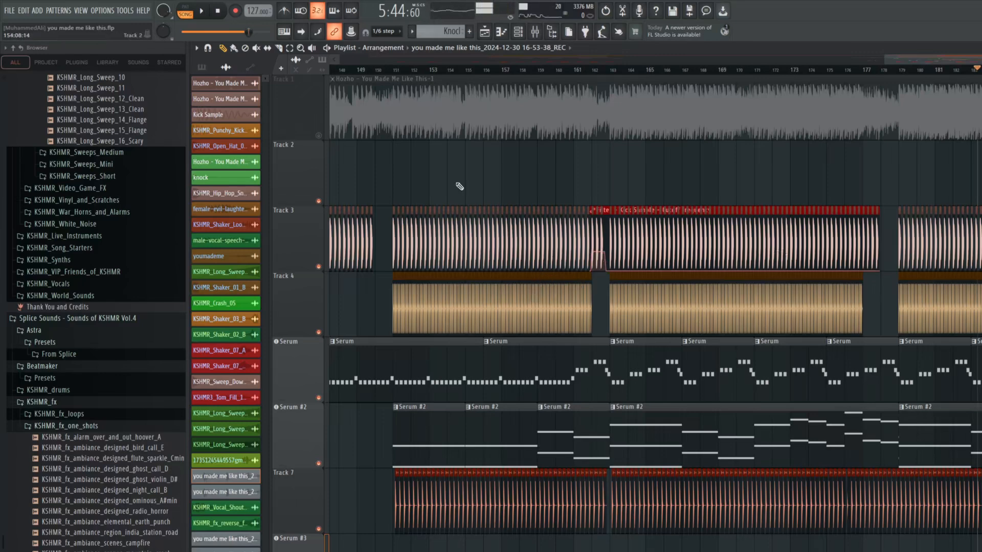
scroll(460, 186, "down", 2)
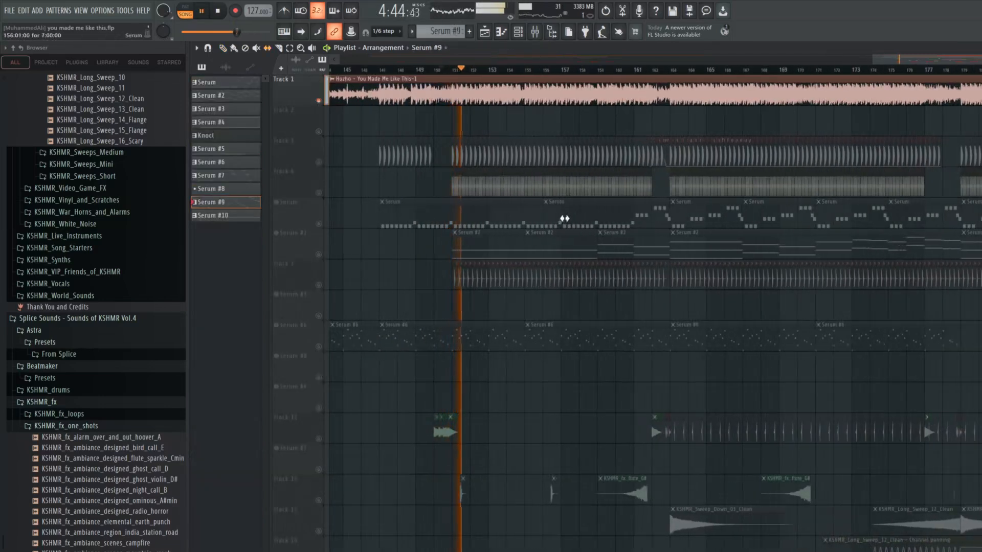
Play the soloed original on Track 1 near bar 152, switch to the full remake, and review its tracks during playback
scroll(480, 137, "up", 1)
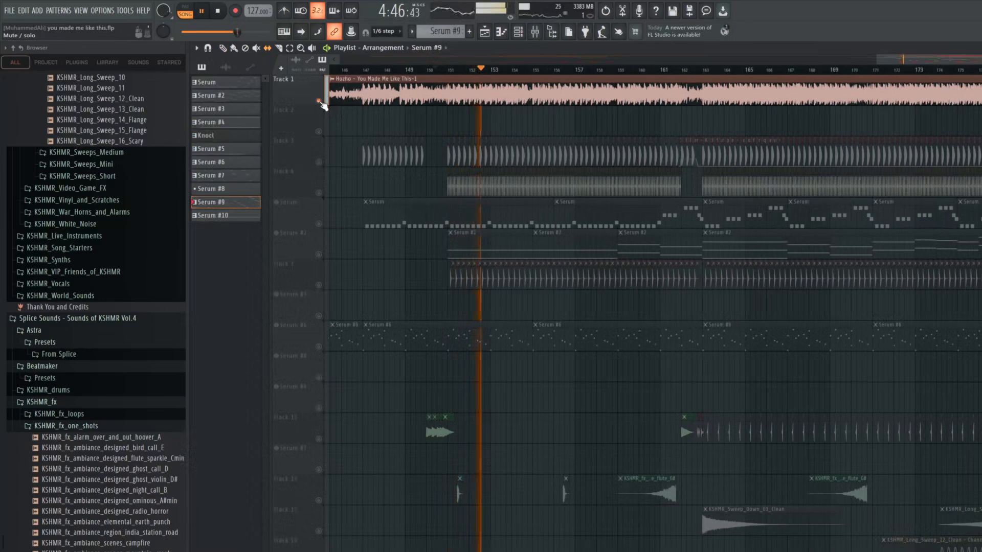
scroll(489, 134, "down", 4)
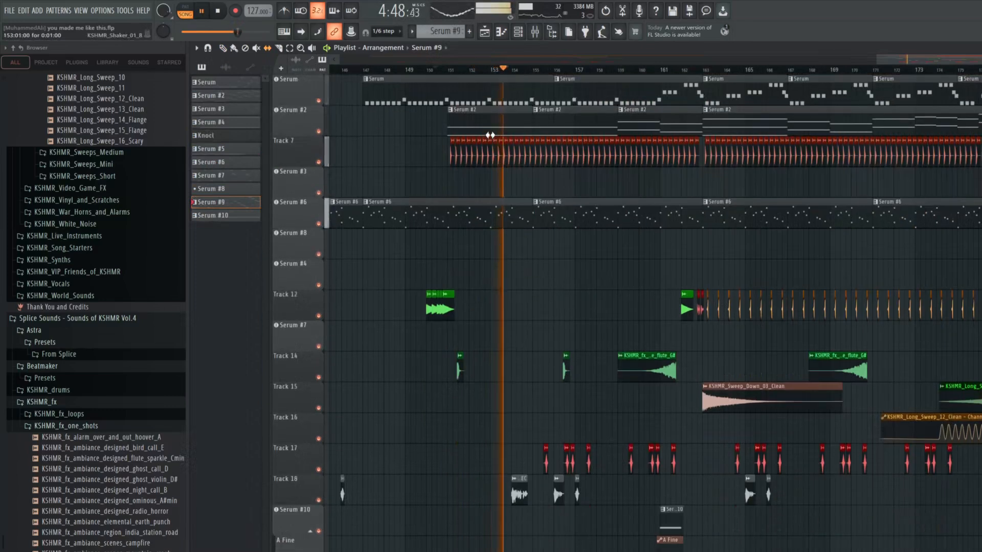
scroll(490, 137, "down", 6)
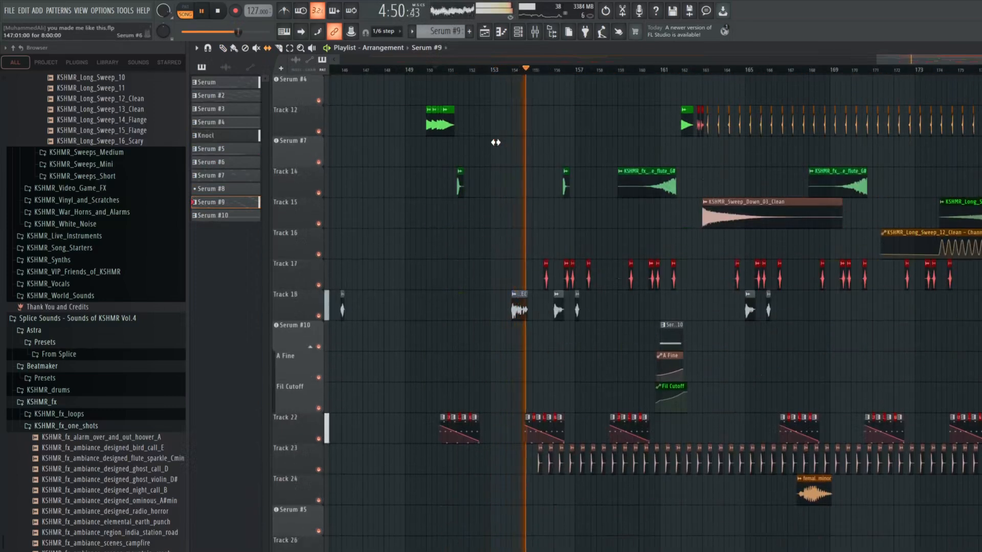
scroll(576, 237, "up", 3)
scroll(581, 235, "up", 2)
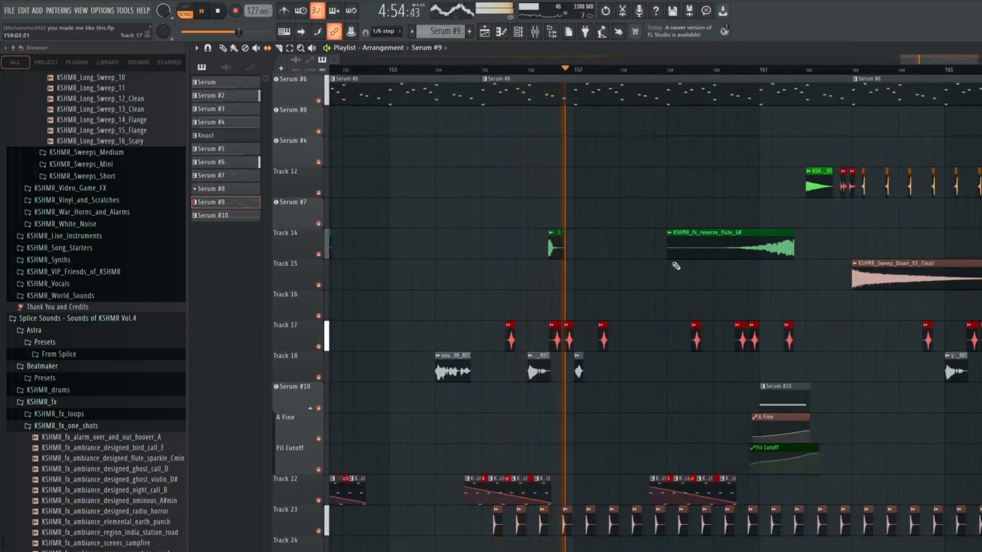
scroll(799, 374, "up", 1)
scroll(798, 372, "up", 1)
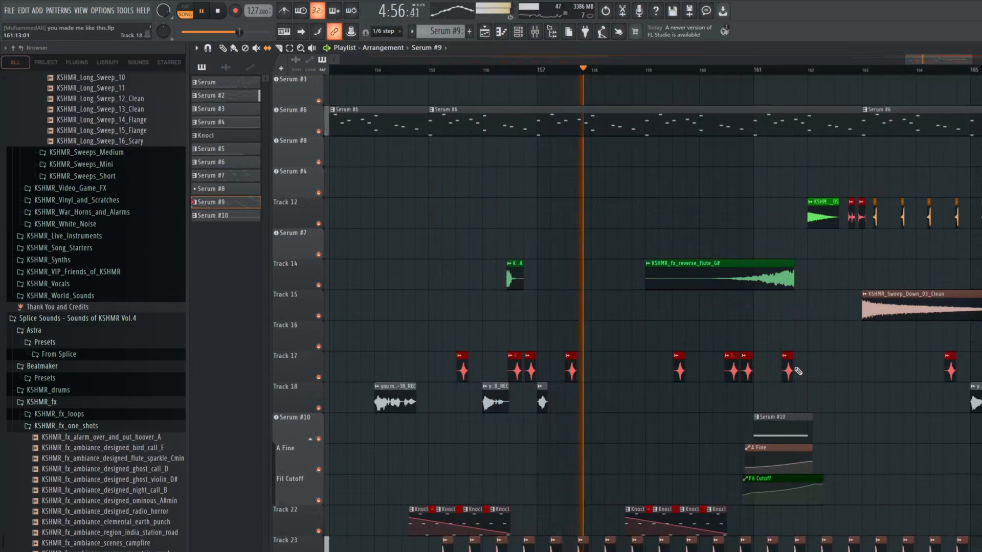
scroll(797, 372, "up", 1)
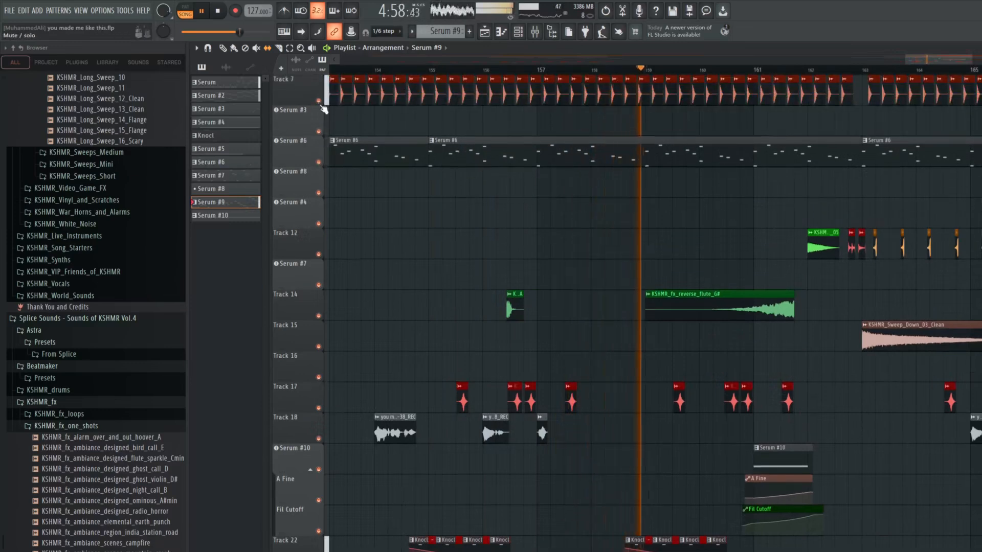
scroll(323, 106, "up", 6)
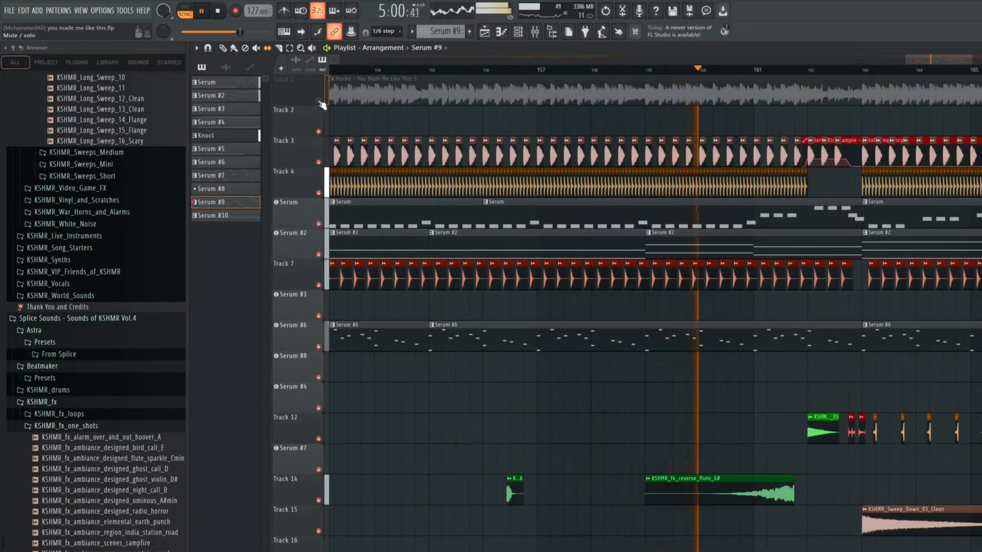
Toggle the original recording on Track 1 on and off near bar 161 to compare it with the remake, leaving it muted
left_click(320, 102)
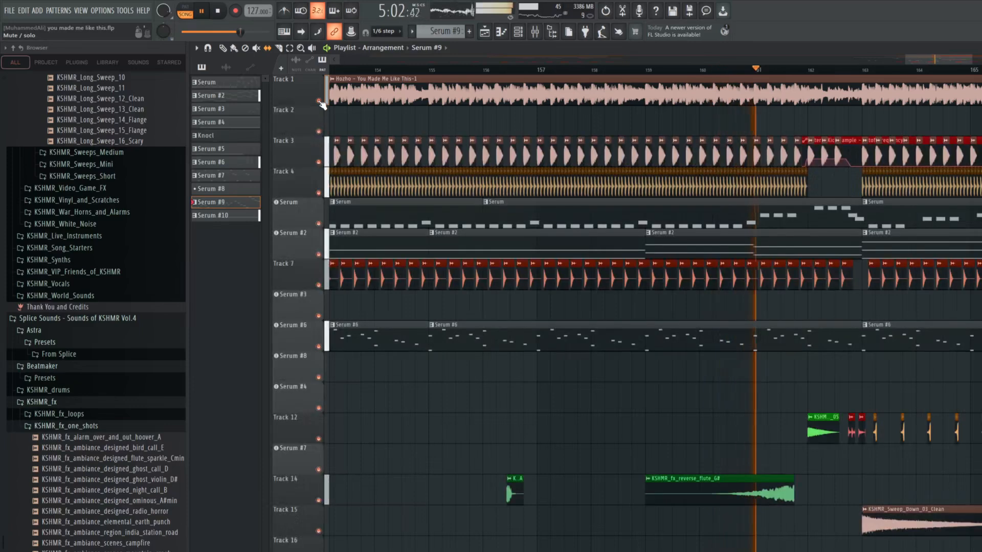
left_click(321, 102)
left_click(320, 102, "ctrl")
left_click(321, 101, "ctrl")
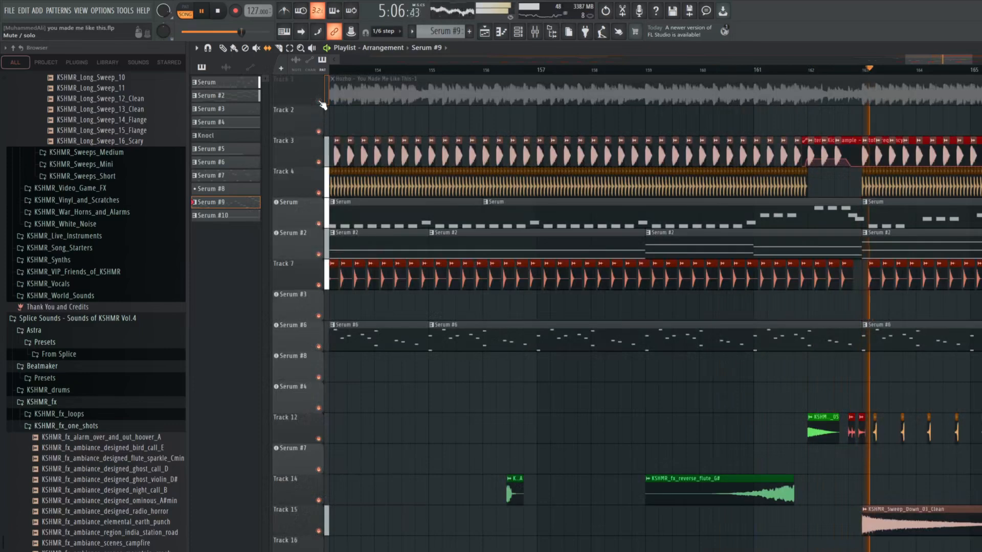
Move playback to just past bar 173 and solo the original recording on Track 1 for comparison with the remake
scroll(621, 219, "down", 3)
scroll(898, 180, "up", 3)
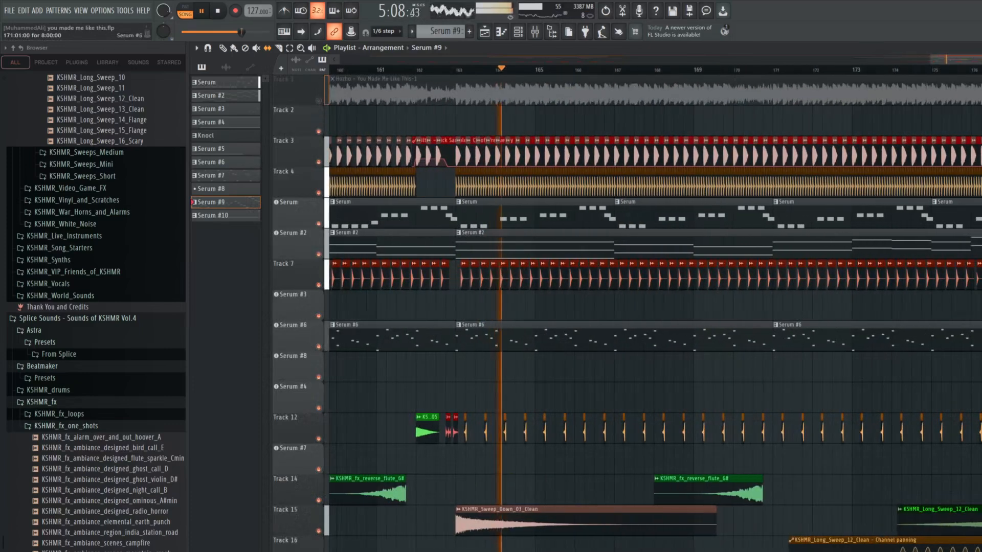
left_click(877, 72)
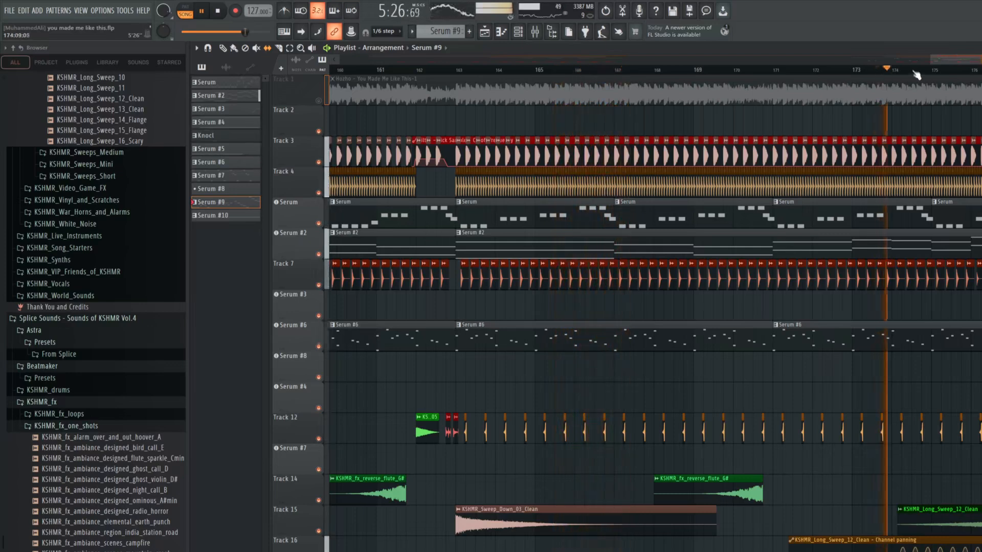
right_click(320, 102)
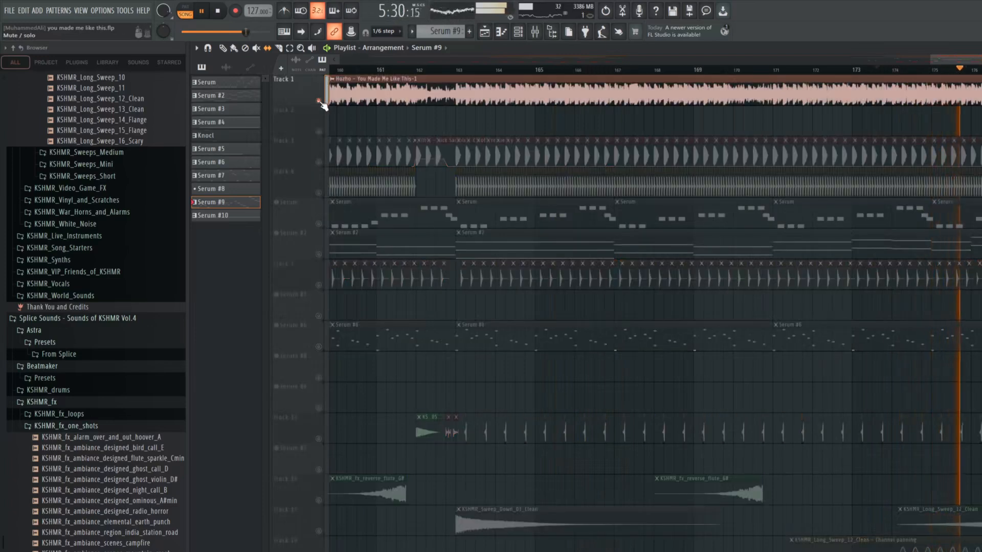
Alternate between the original recording on Track 1 and the remake from about bar 175, leaving Track 1 muted
right_click(320, 102)
left_click(320, 102)
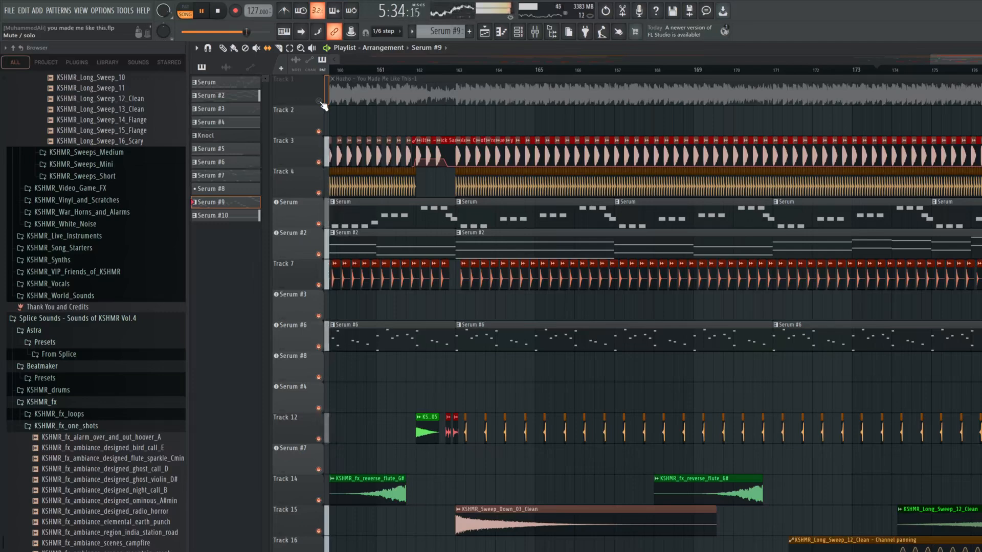
right_click(320, 102)
right_click(320, 101)
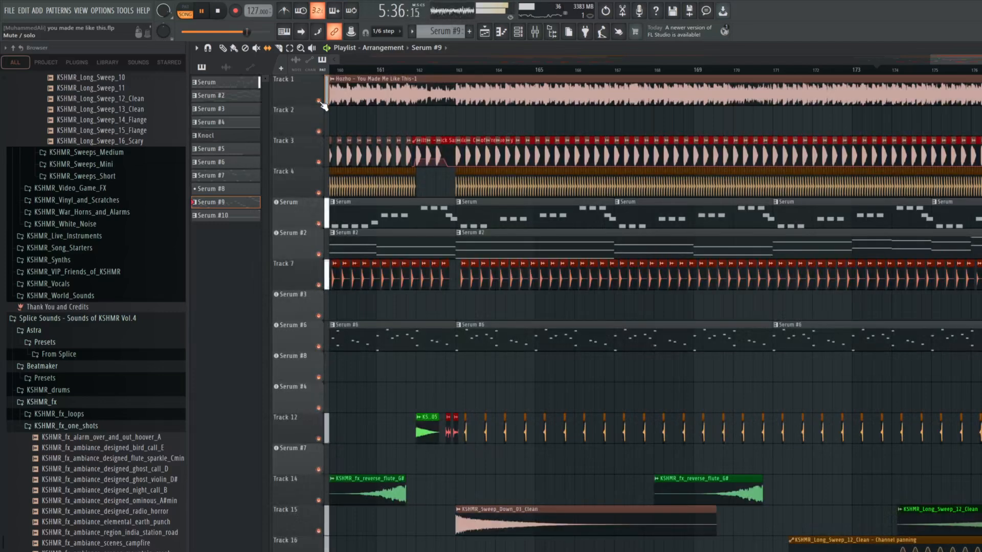
left_click(320, 101)
Play the remake past bar 179 and review how its drum, synth and sweep clips are laid out after the transition
scroll(741, 307, "down", 5)
scroll(971, 307, "down", 3)
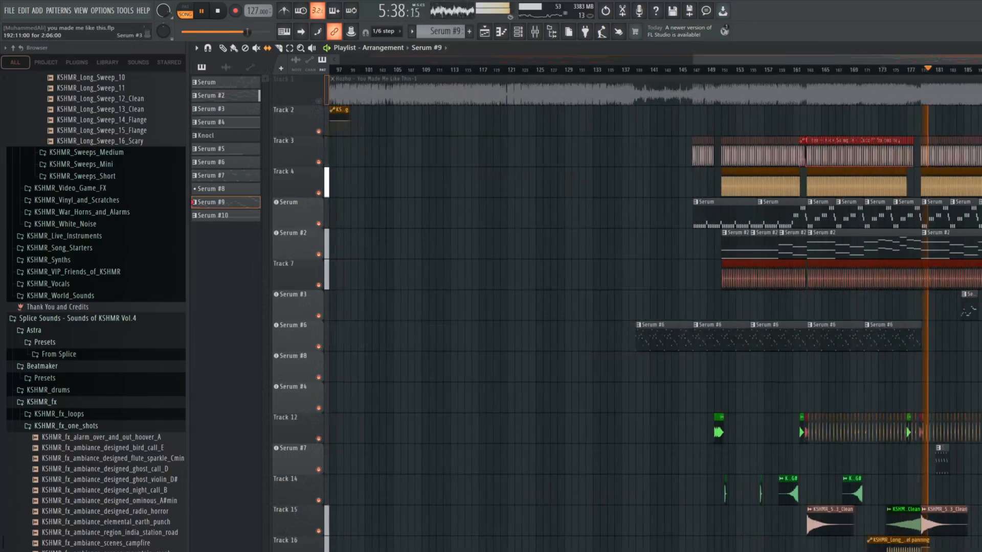
scroll(972, 307, "up", 7)
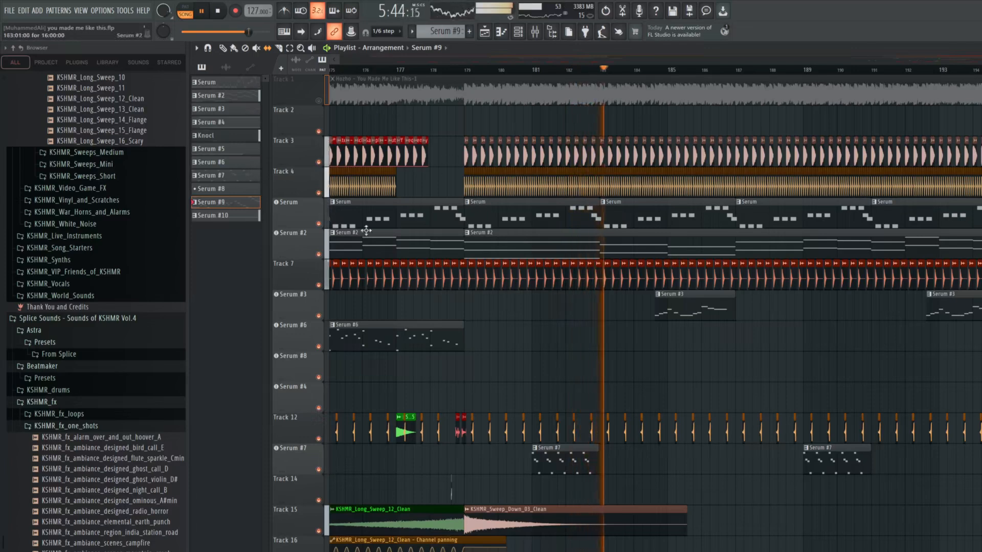
scroll(408, 208, "down", 5)
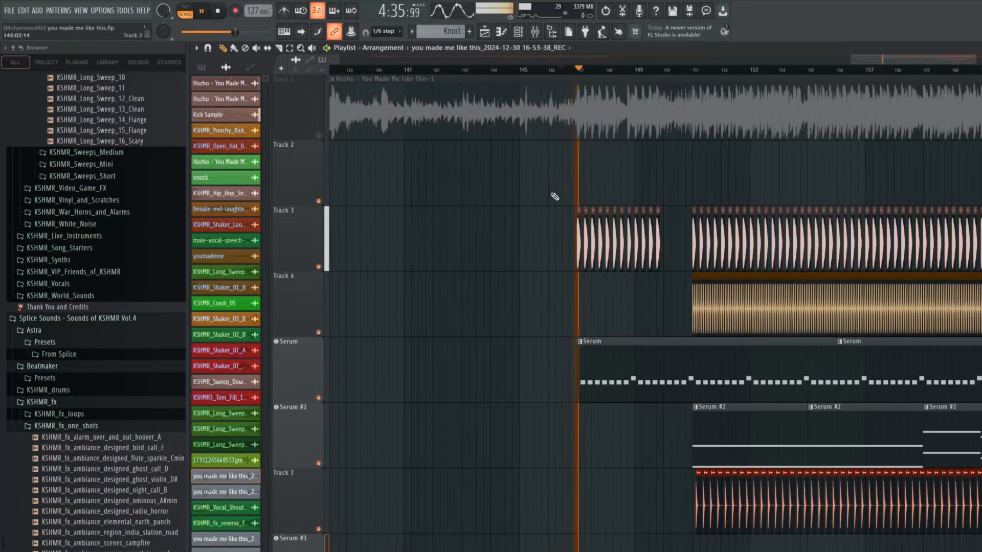
scroll(555, 197, "down", 3)
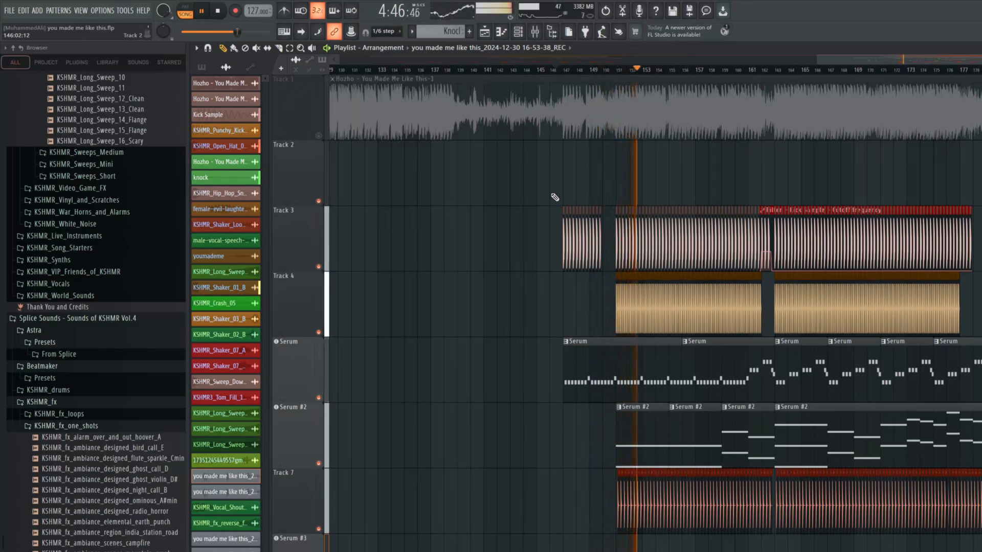
Follow the full remake from about bar 152 to bar 169, examining its drum, Serum and reverse flute clips during playback
scroll(655, 307, "down", 1)
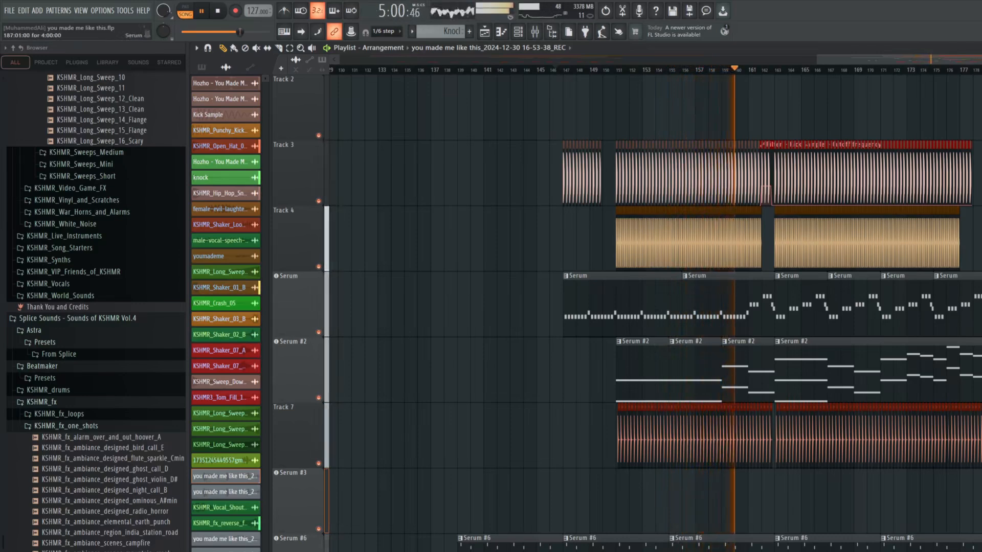
scroll(818, 256, "up", 2)
scroll(818, 256, "up", 1)
scroll(818, 255, "up", 2)
scroll(818, 256, "up", 1)
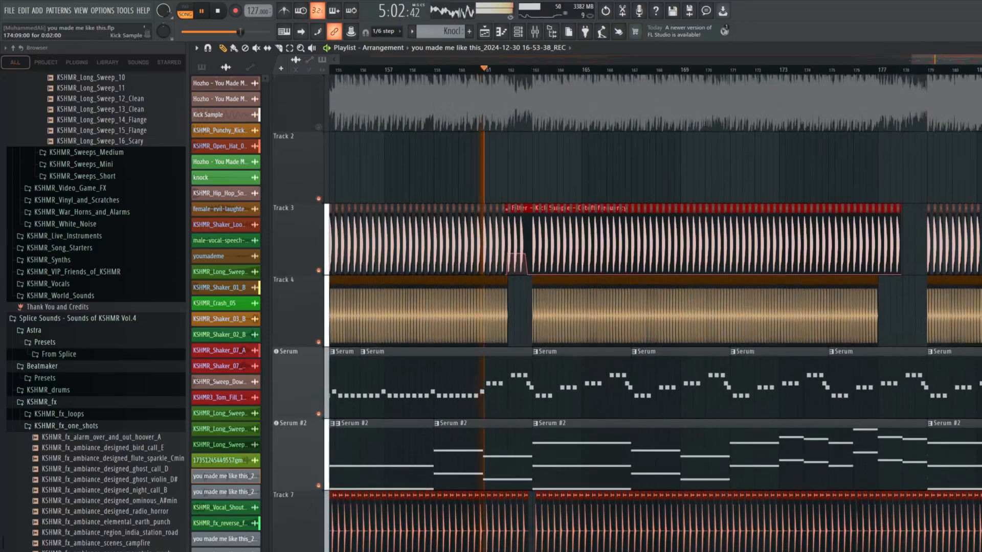
scroll(818, 231, "up", 1)
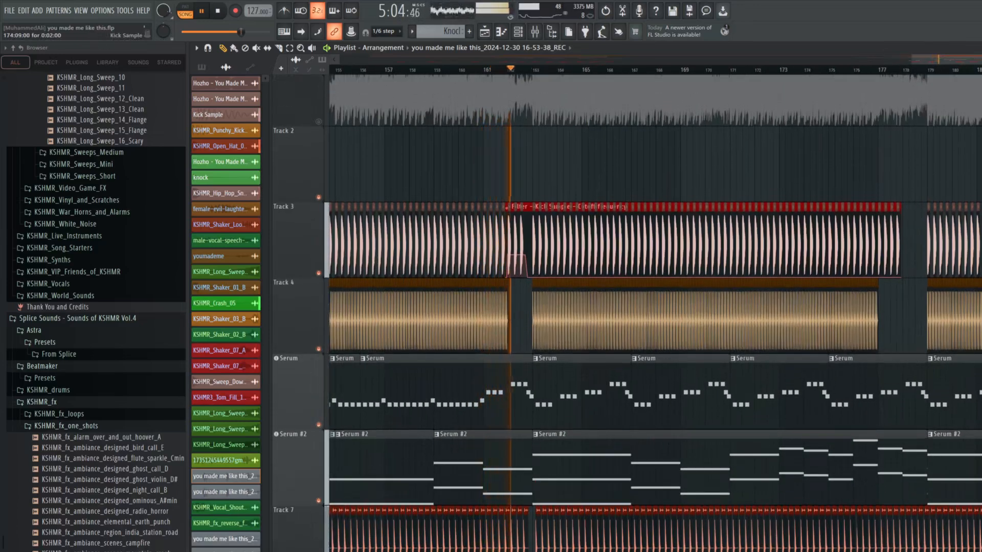
scroll(818, 256, "down", 2)
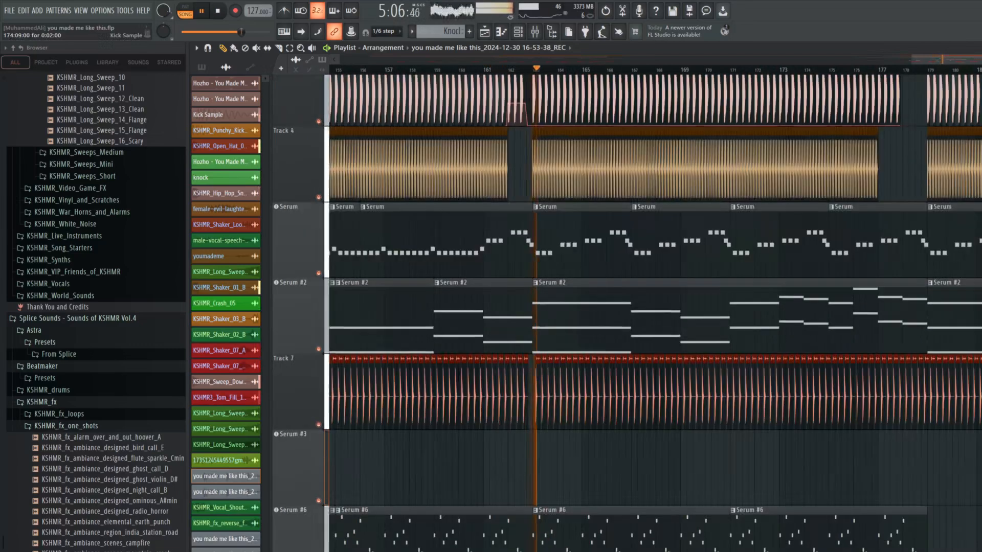
scroll(818, 256, "down", 1)
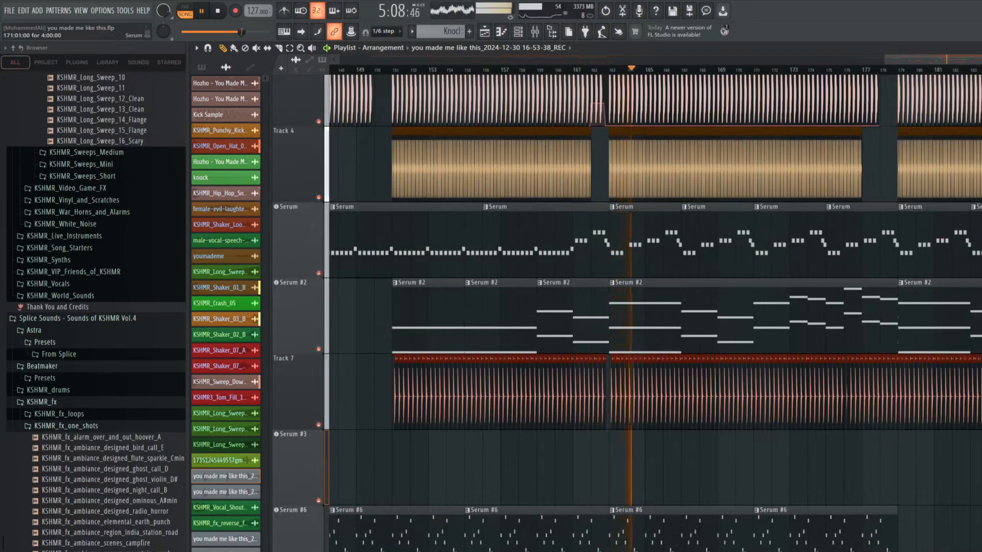
scroll(818, 256, "down", 3)
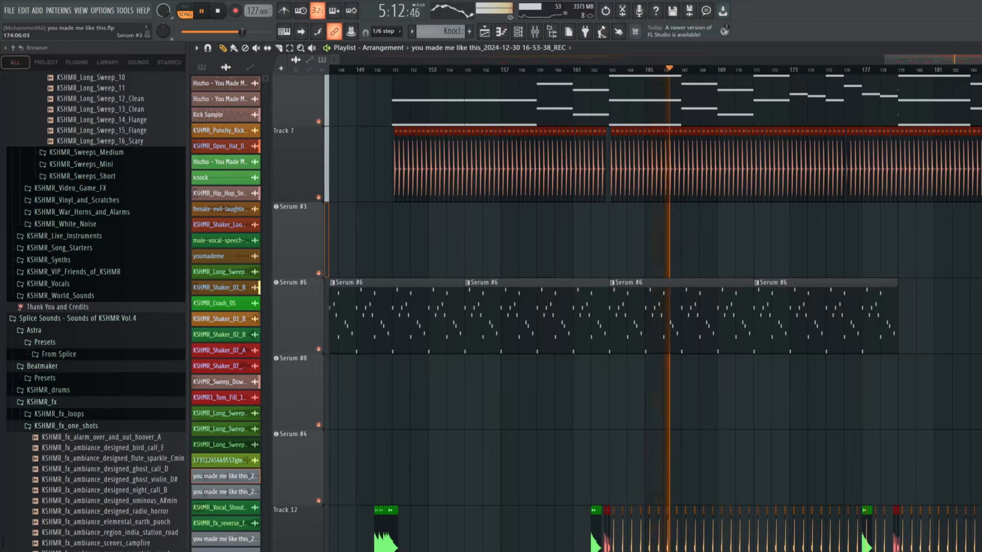
scroll(839, 240, "up", 3)
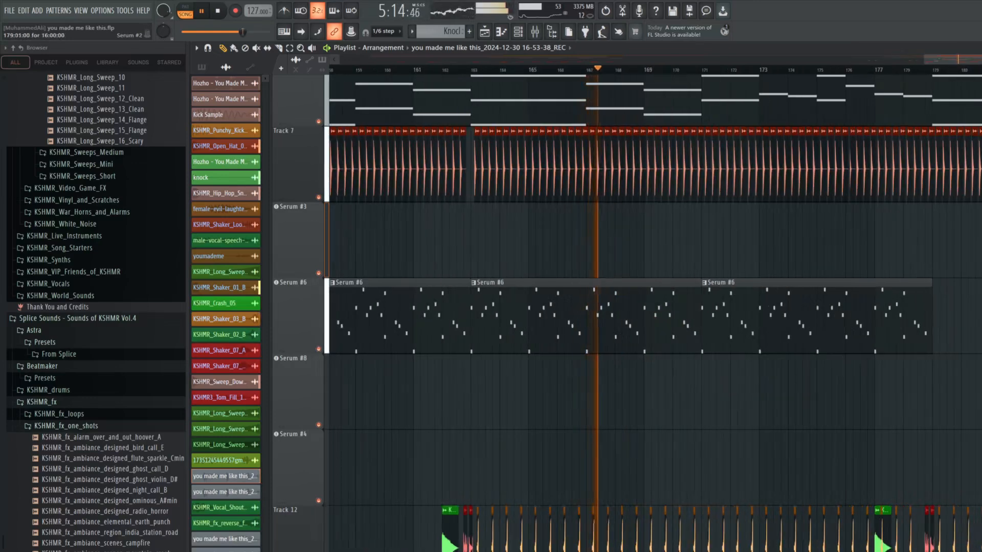
scroll(813, 236, "down", 5)
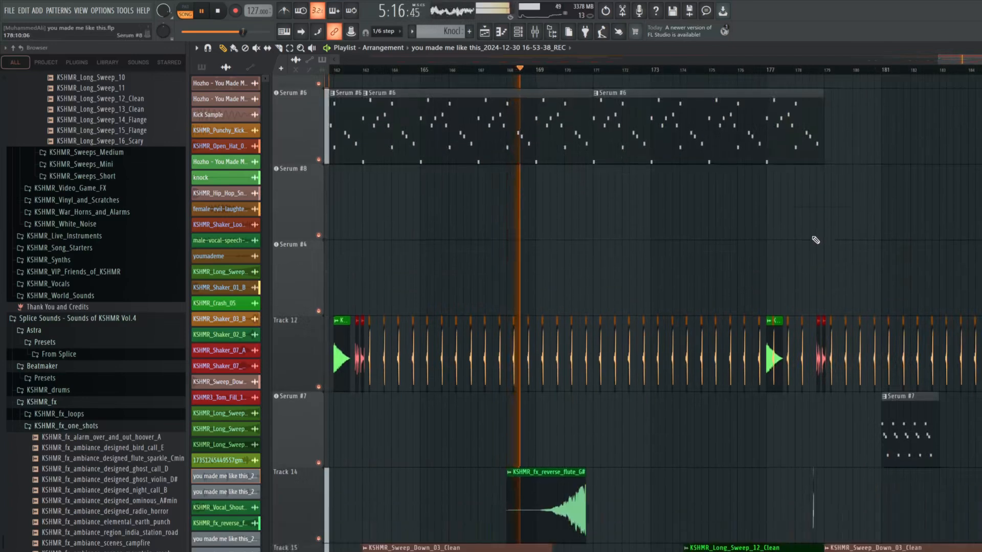
scroll(814, 239, "down", 2)
scroll(807, 228, "up", 10)
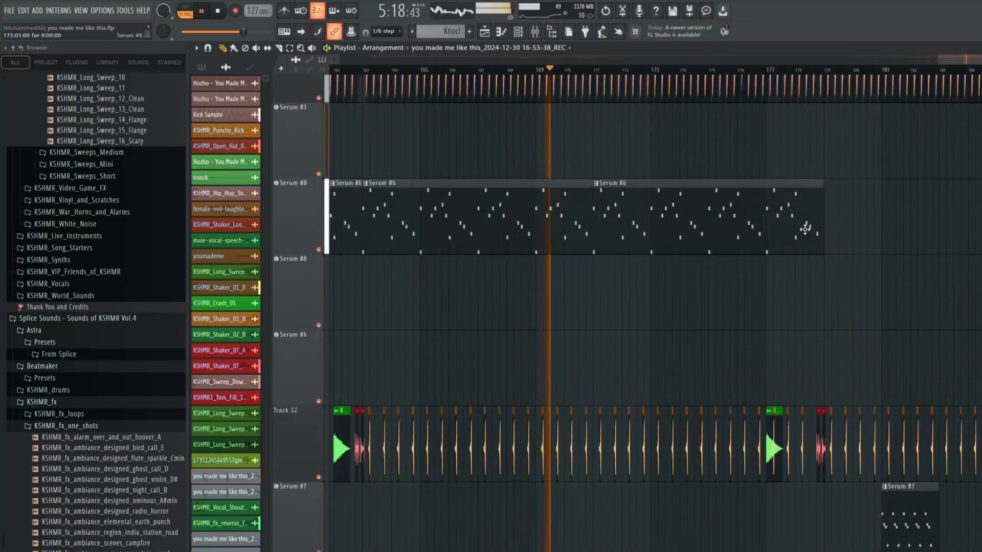
Bring the kick, hat and main Serum tracks back into view and save the project during playback
scroll(790, 235, "up", 1)
scroll(798, 268, "up", 2)
key("ctrl+s")
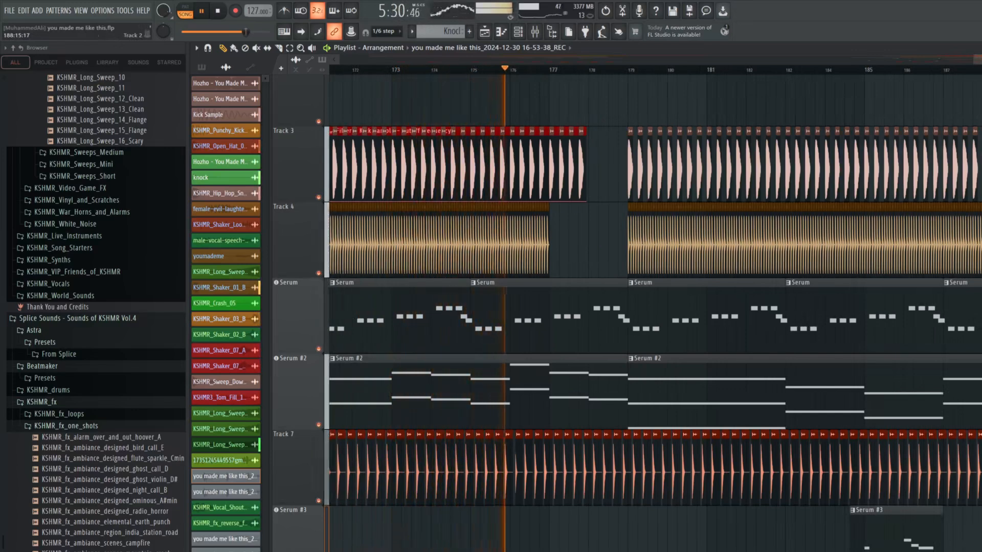
Examine the transition near bar 177 and the following section during playback, from the drums to the sweeps, pitch and filter automation, and vocals
scroll(938, 226, "up", 3)
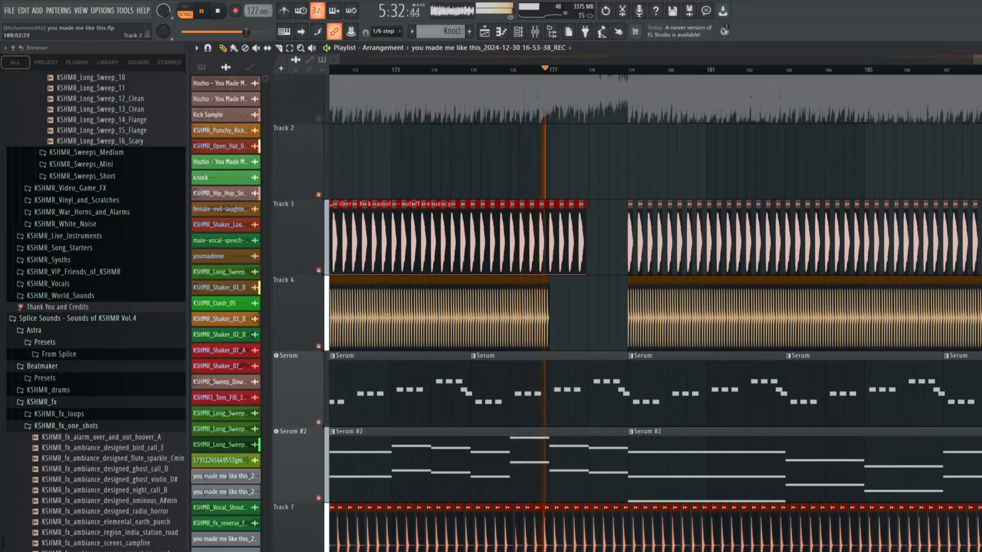
scroll(932, 220, "down", 15)
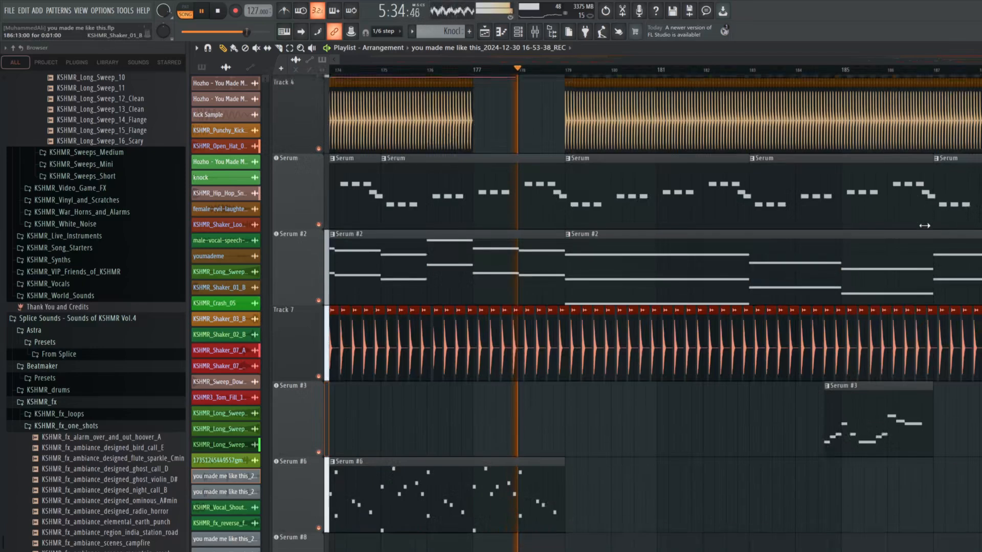
scroll(927, 230, "up", 6)
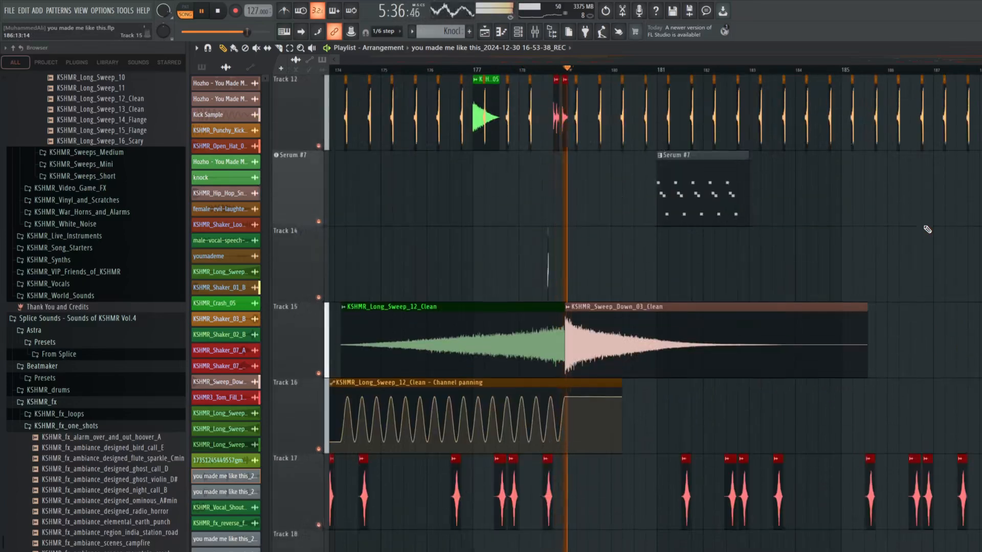
scroll(928, 227, "down", 20)
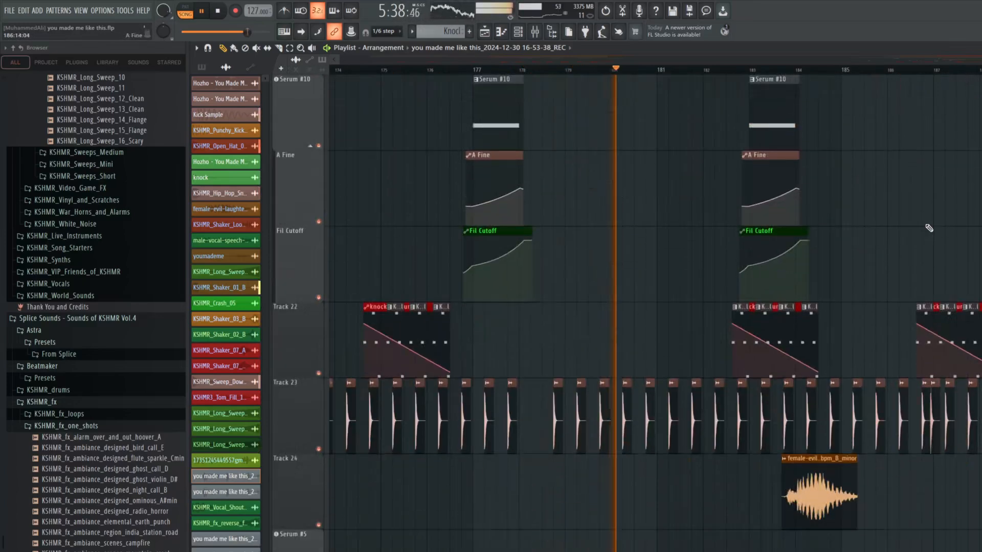
scroll(928, 227, "up", 14)
scroll(626, 308, "up", 20)
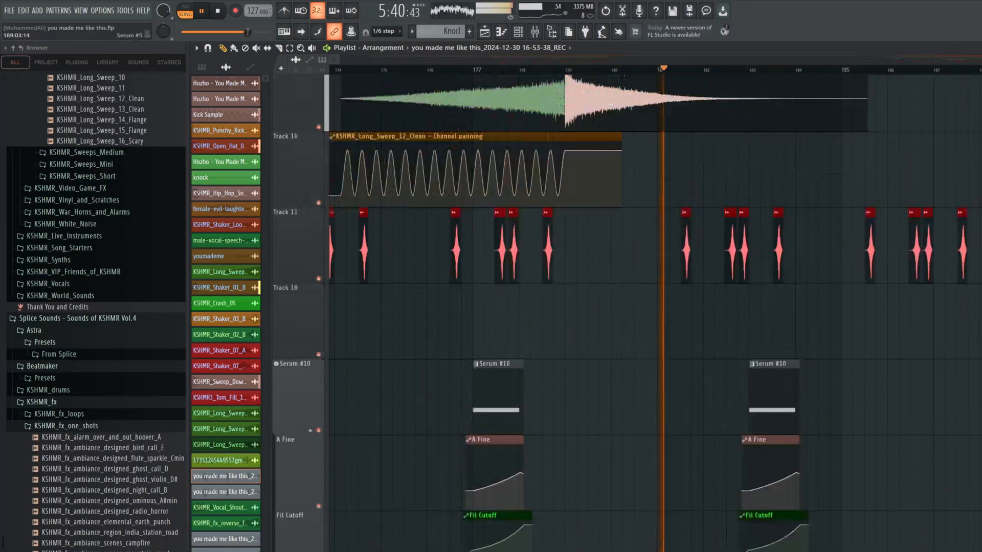
scroll(656, 307, "up", 2)
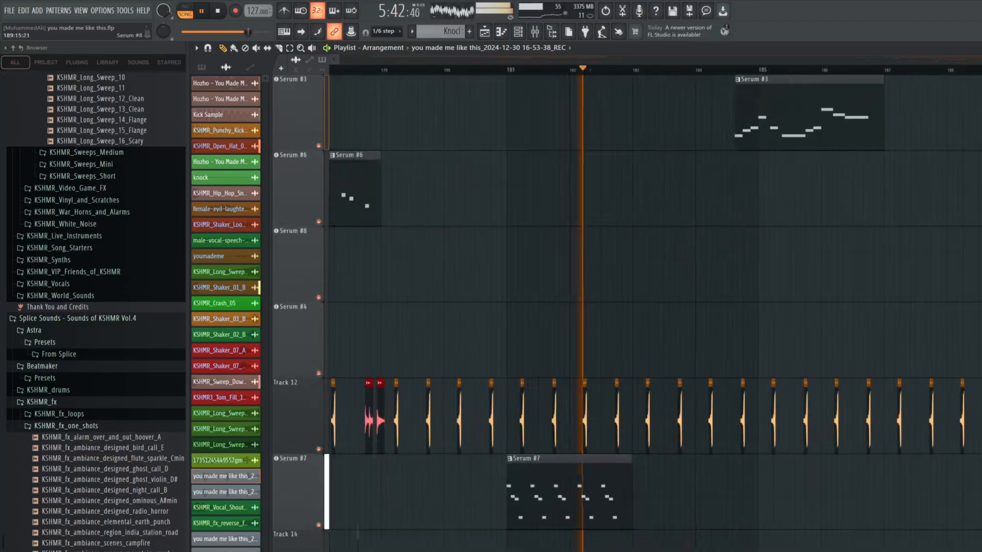
scroll(656, 307, "down", 4)
scroll(656, 307, "down", 1)
scroll(655, 307, "down", 6)
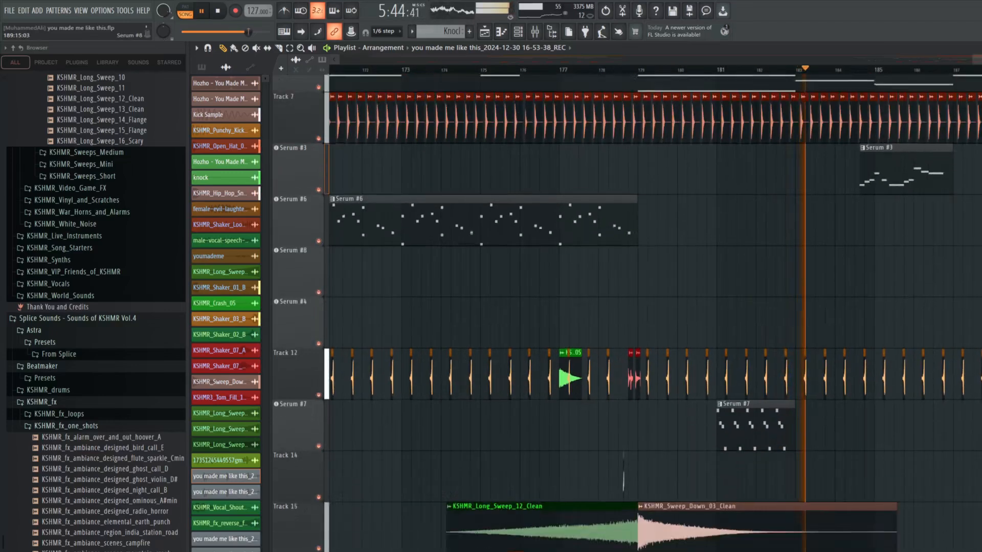
scroll(656, 307, "down", 1)
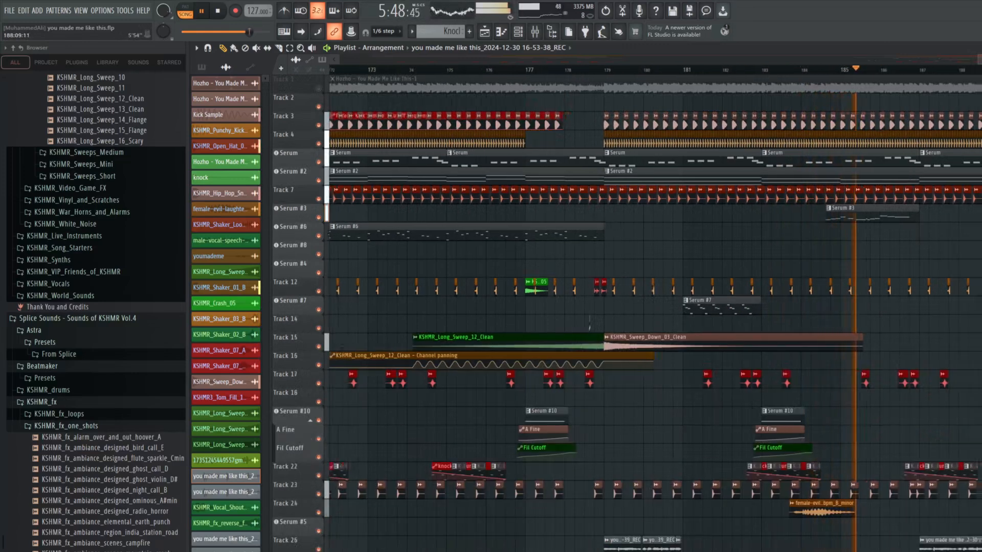
scroll(844, 210, "up", 3)
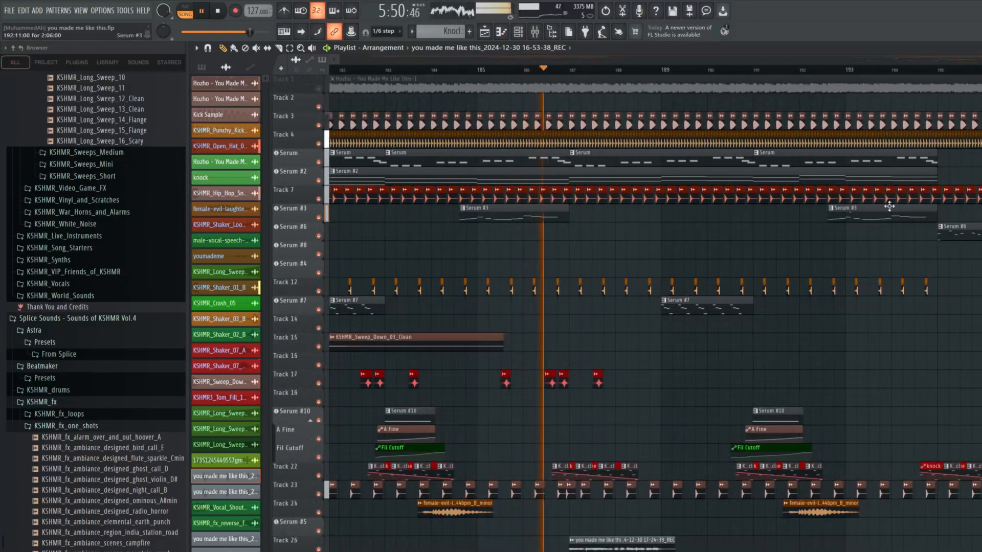
Save the project again and follow the remake's playback through the last Serum #3 melody near bar 193
key("ctrl+s")
scroll(843, 207, "up", 1)
scroll(839, 215, "up", 2)
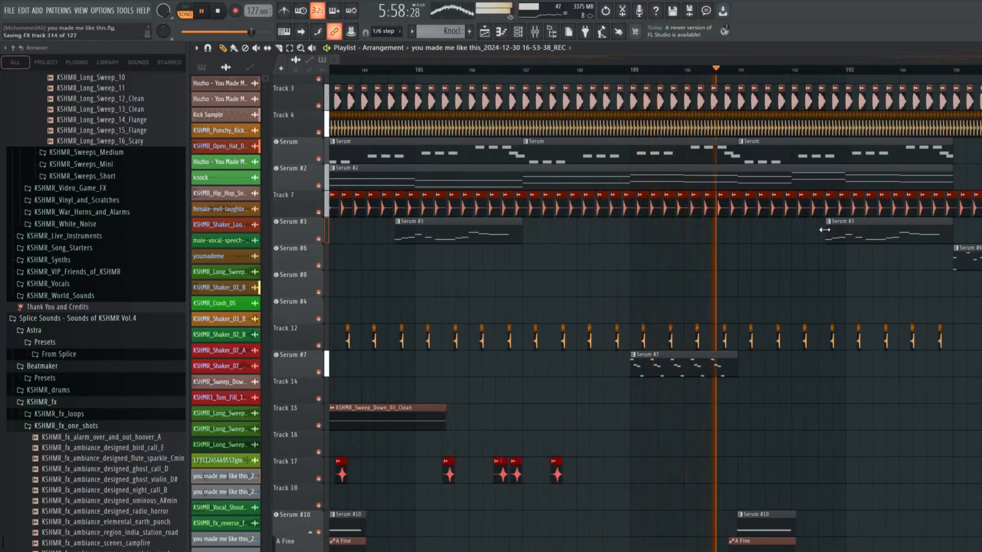
scroll(968, 308, "up", 2)
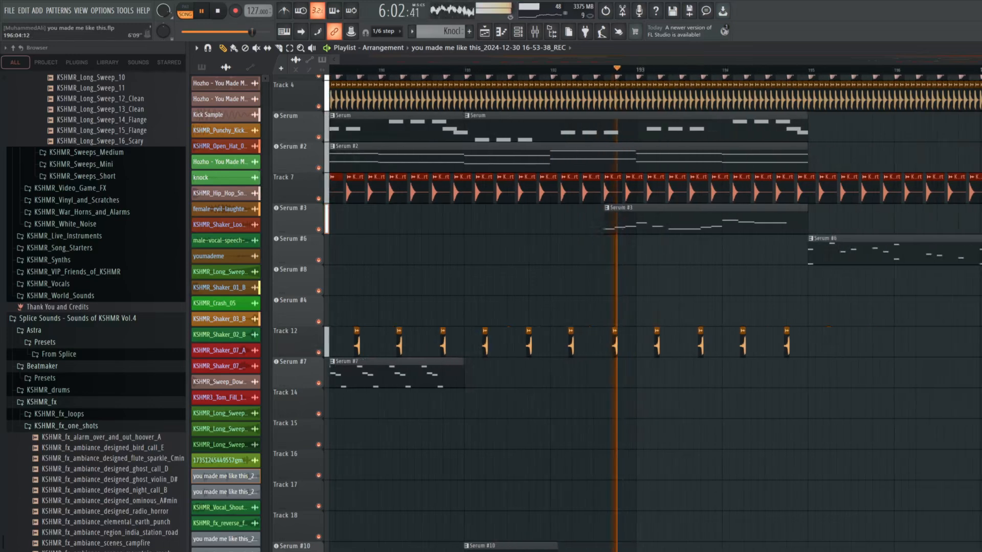
scroll(756, 177, "up", 3)
scroll(756, 177, "down", 4)
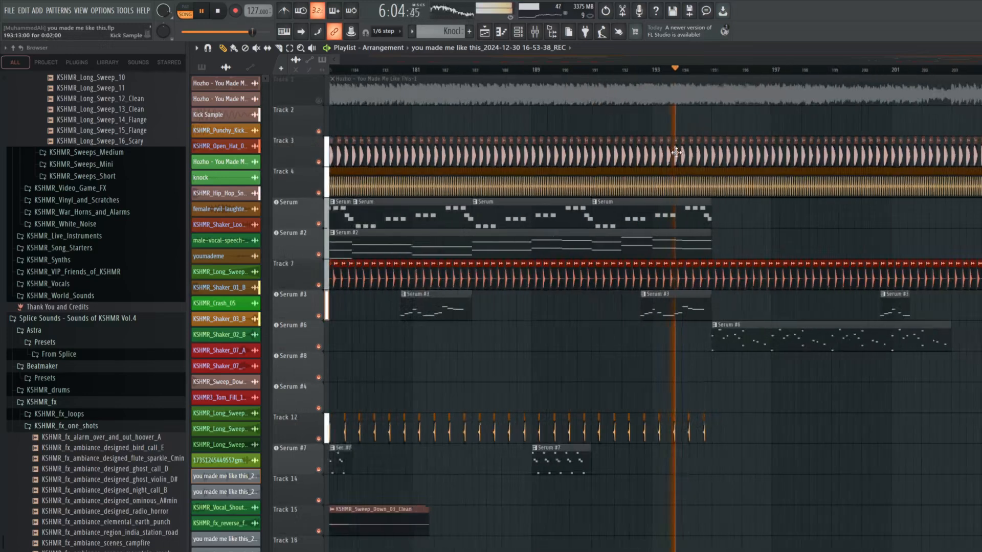